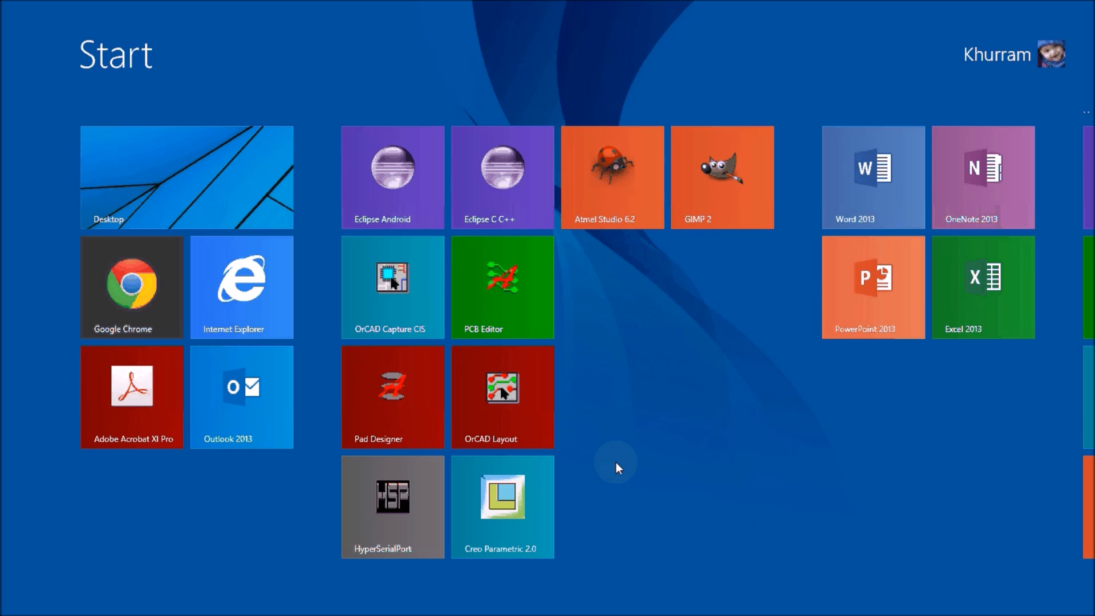
# - Launch PCB Editor and open the ARDUINO.brd board file from the allegro project folder
pyautogui.click(492, 291)
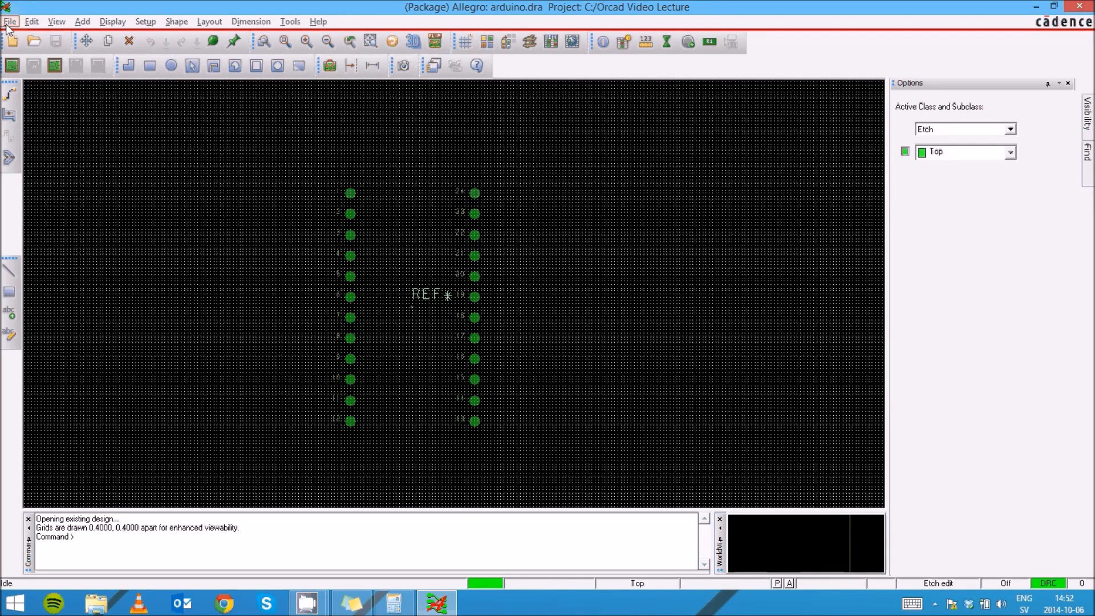
pyautogui.click(35, 42)
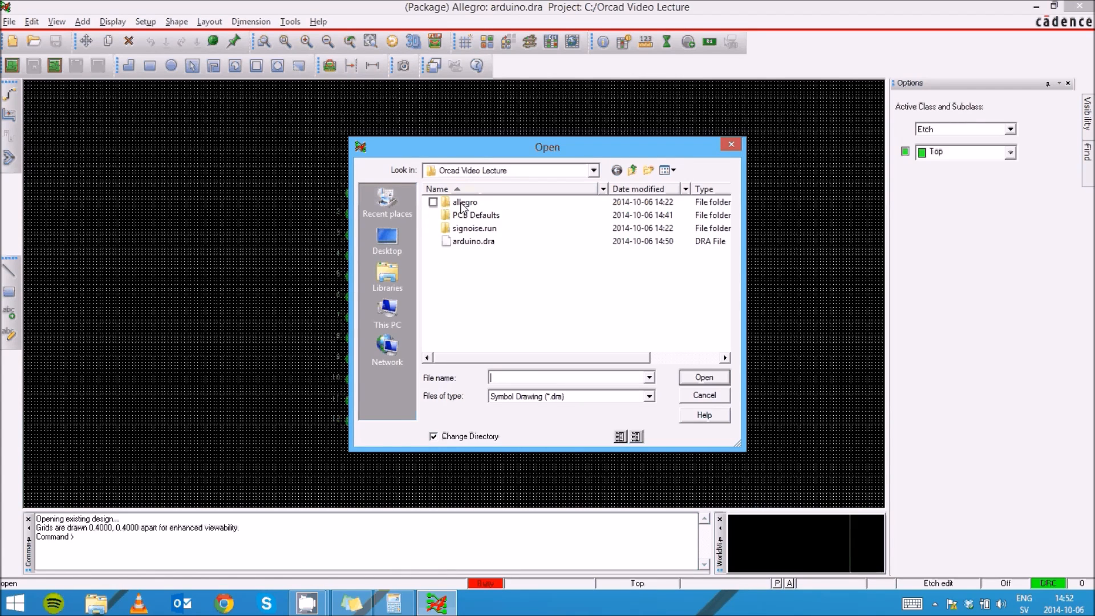
pyautogui.doubleClick(461, 202)
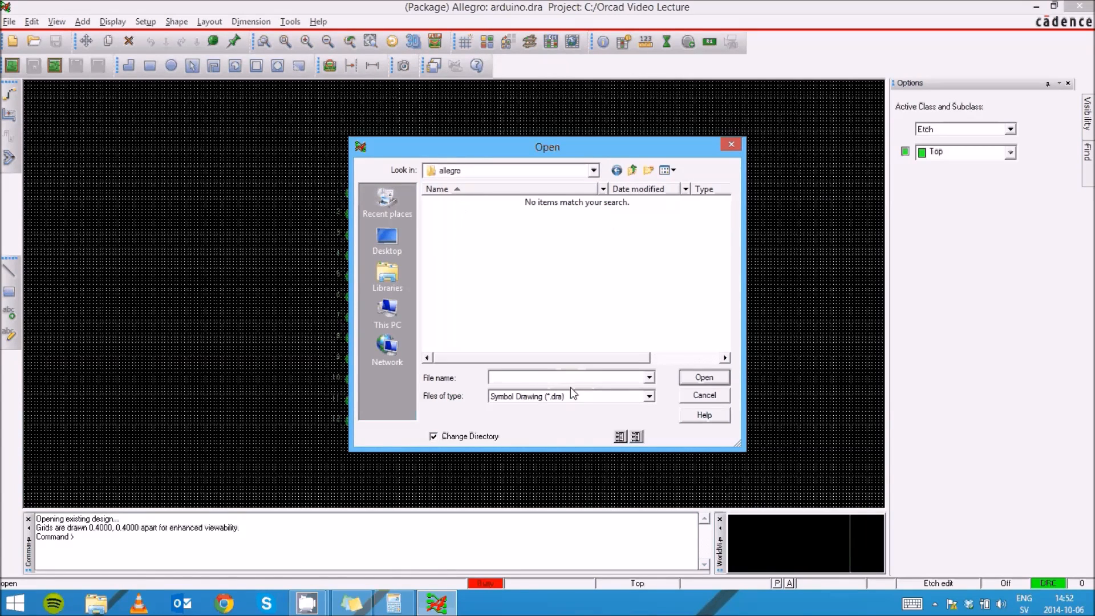
pyautogui.click(630, 403)
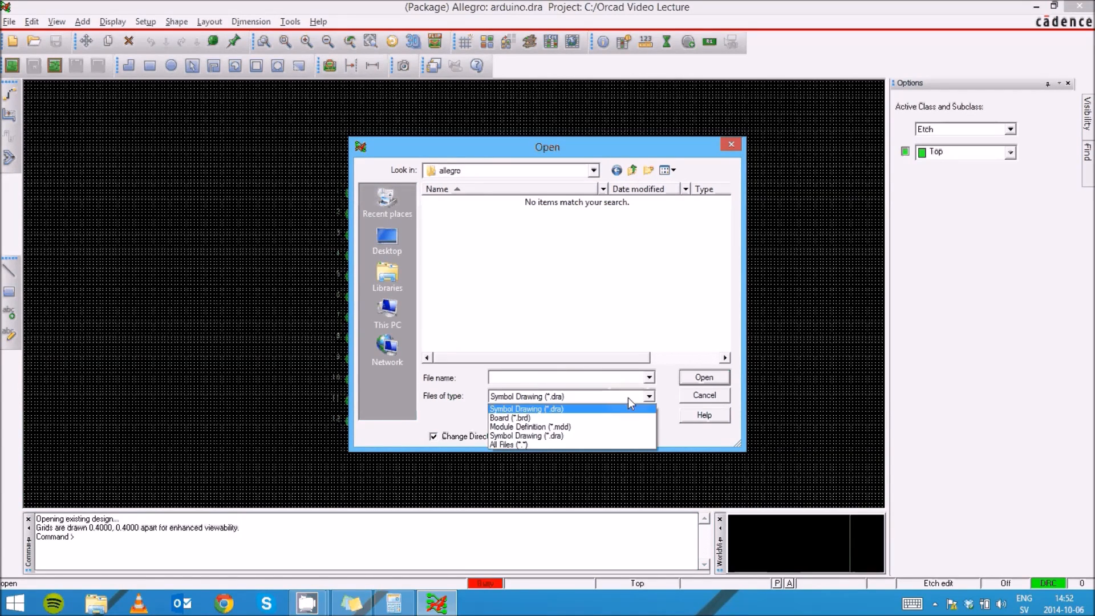
pyautogui.click(546, 417)
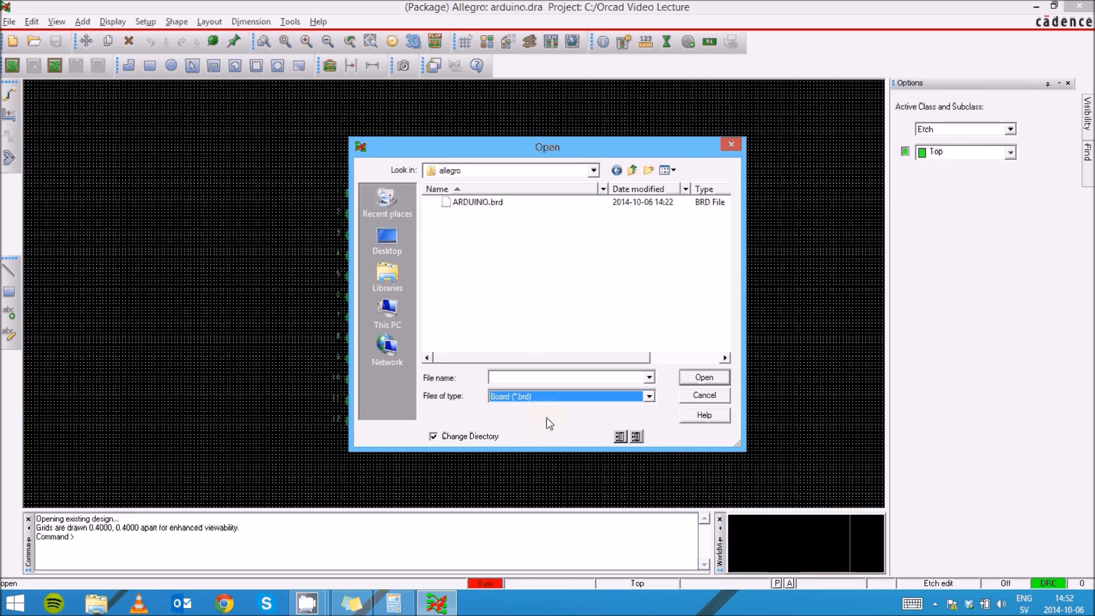
pyautogui.doubleClick(477, 203)
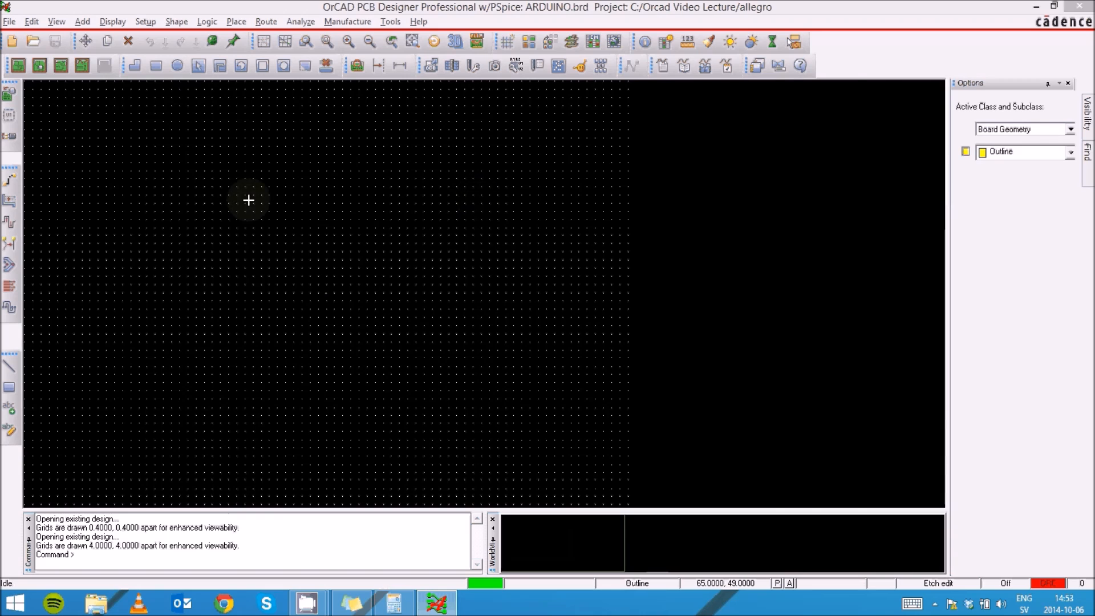
# - Manually place components U1 and U2 side by side on the board
pyautogui.scroll(2, 248, 217)
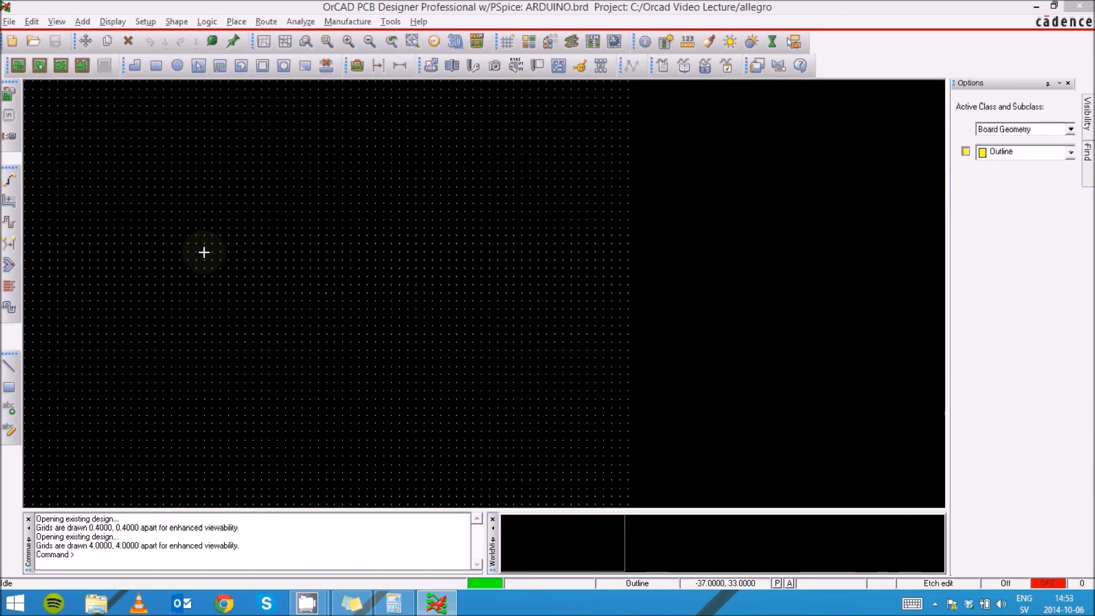
pyautogui.click(241, 22)
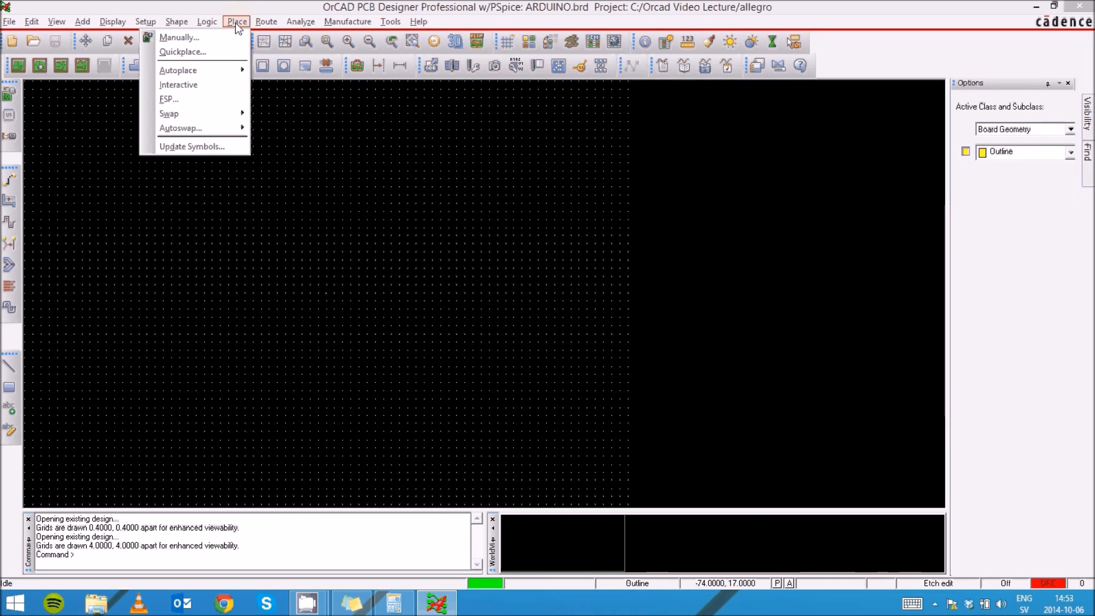
pyautogui.click(217, 36)
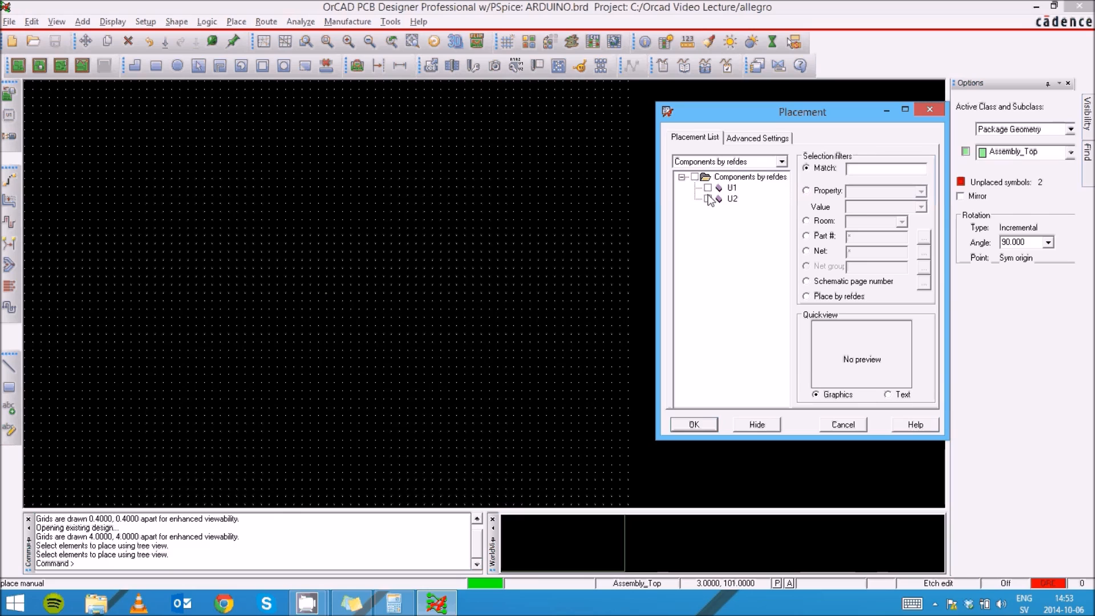
pyautogui.click(695, 178)
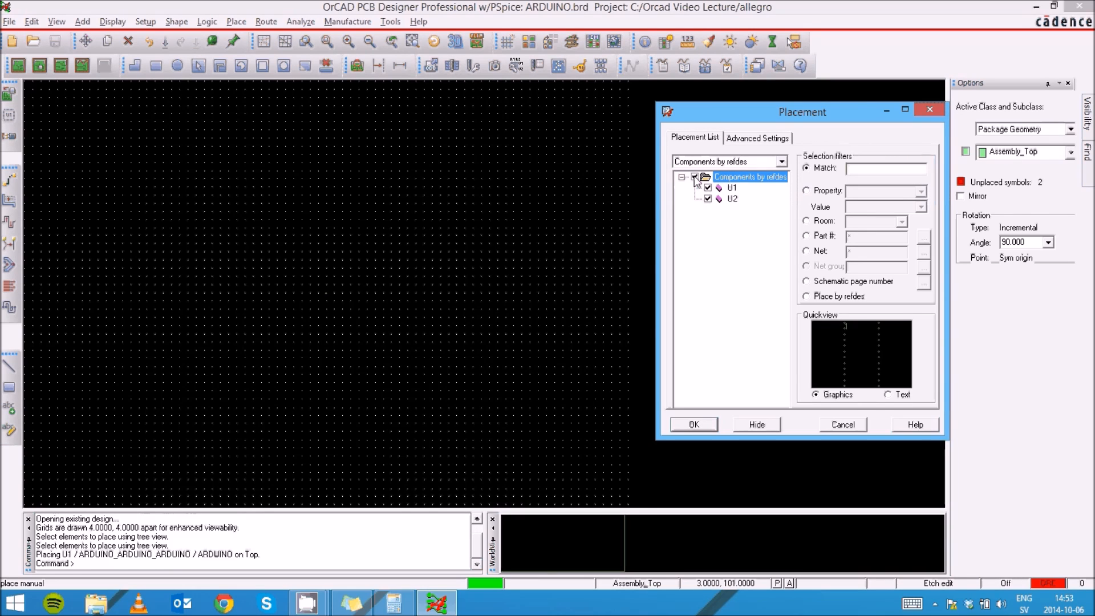
pyautogui.click(289, 294)
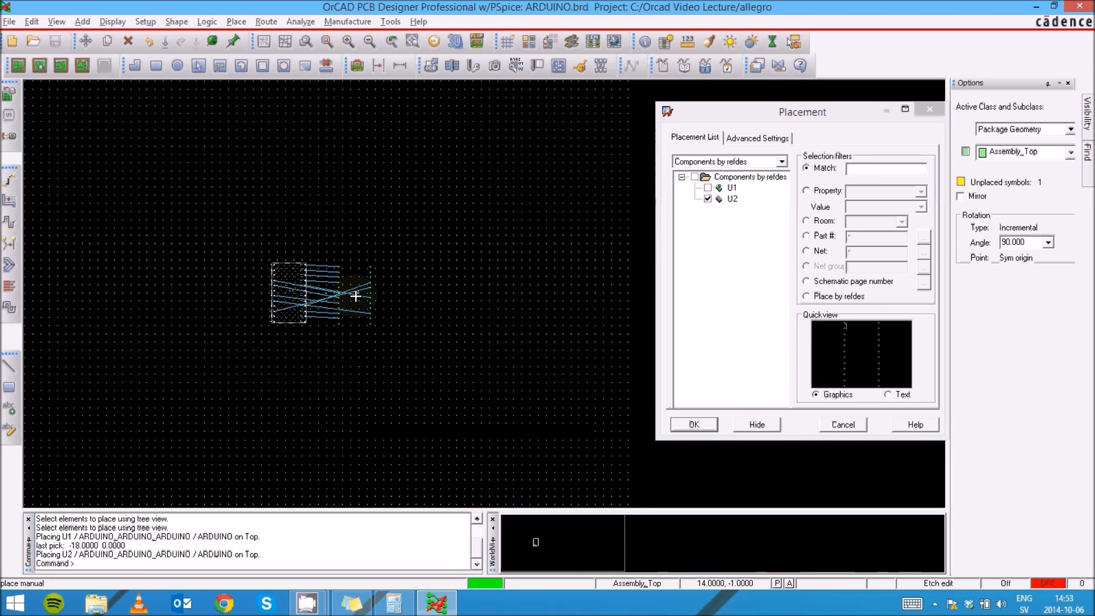
pyautogui.click(356, 296)
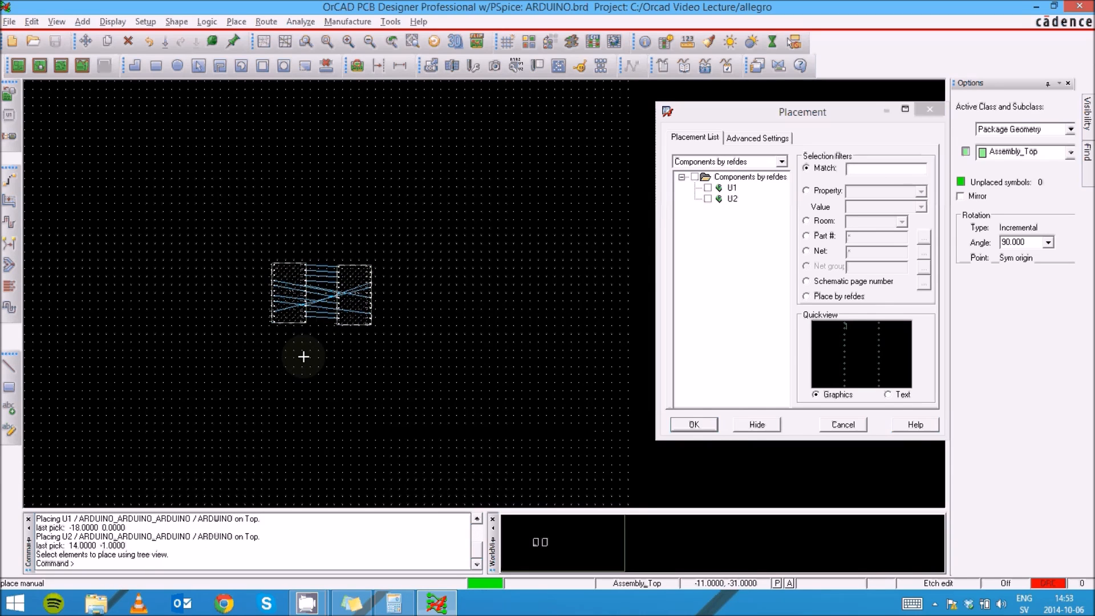
pyautogui.click(704, 422)
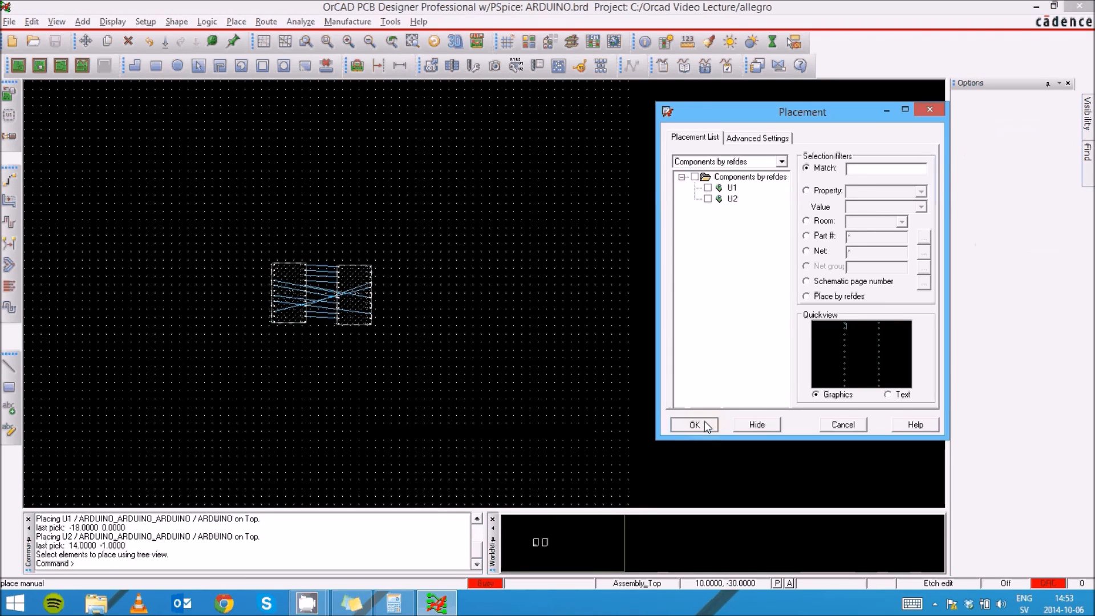
# - Switch to placement edit and move U2 slightly right so its pins line up with U1
pyautogui.scroll(2, 267, 265)
pyautogui.scroll(2, 269, 297)
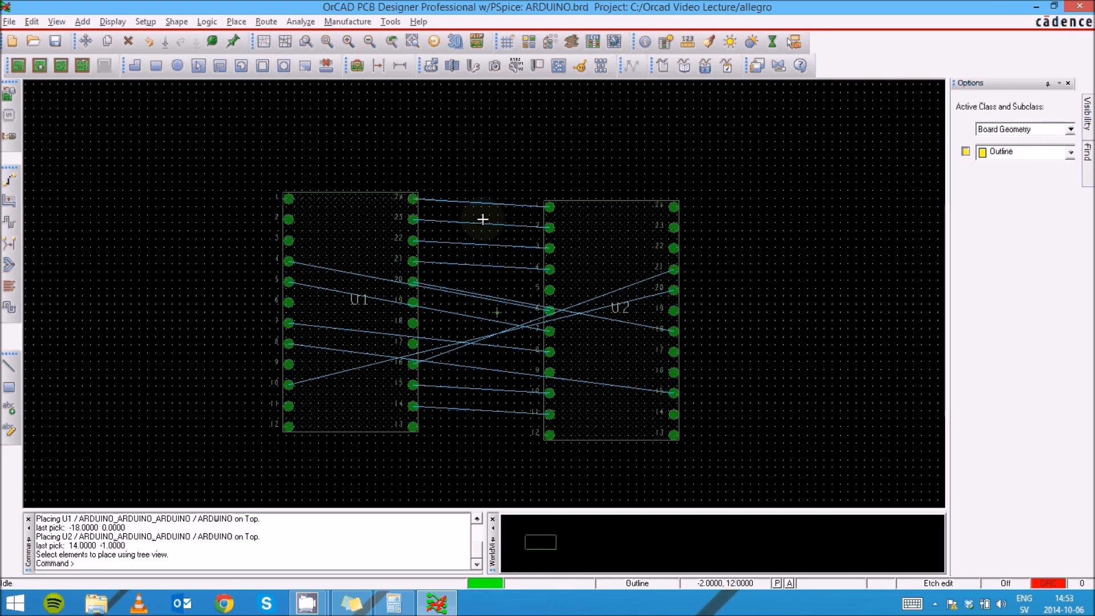
pyautogui.click(41, 71)
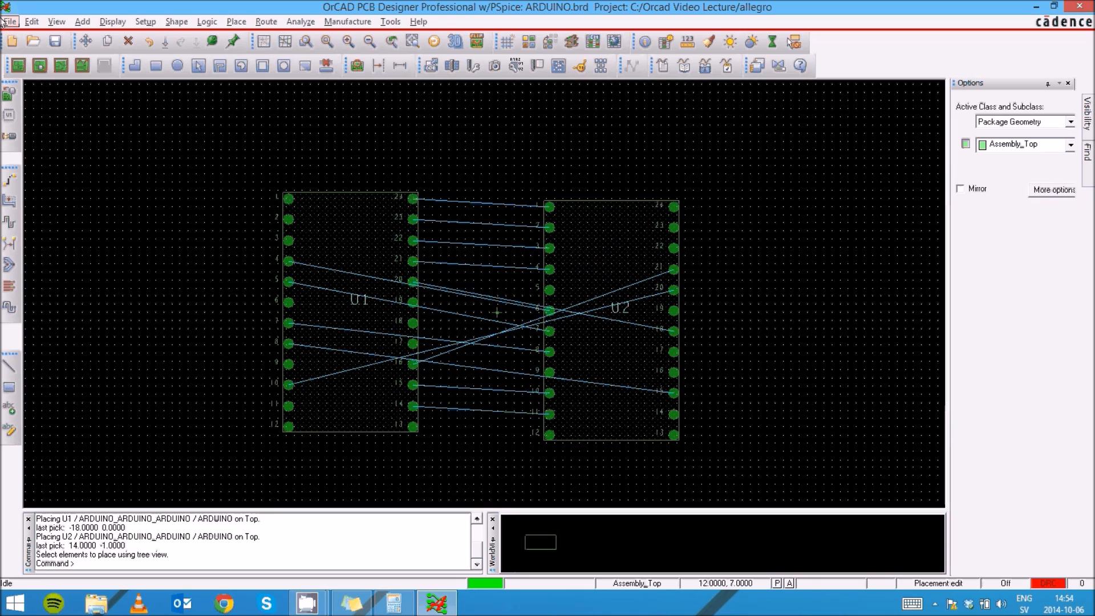
pyautogui.click(609, 238)
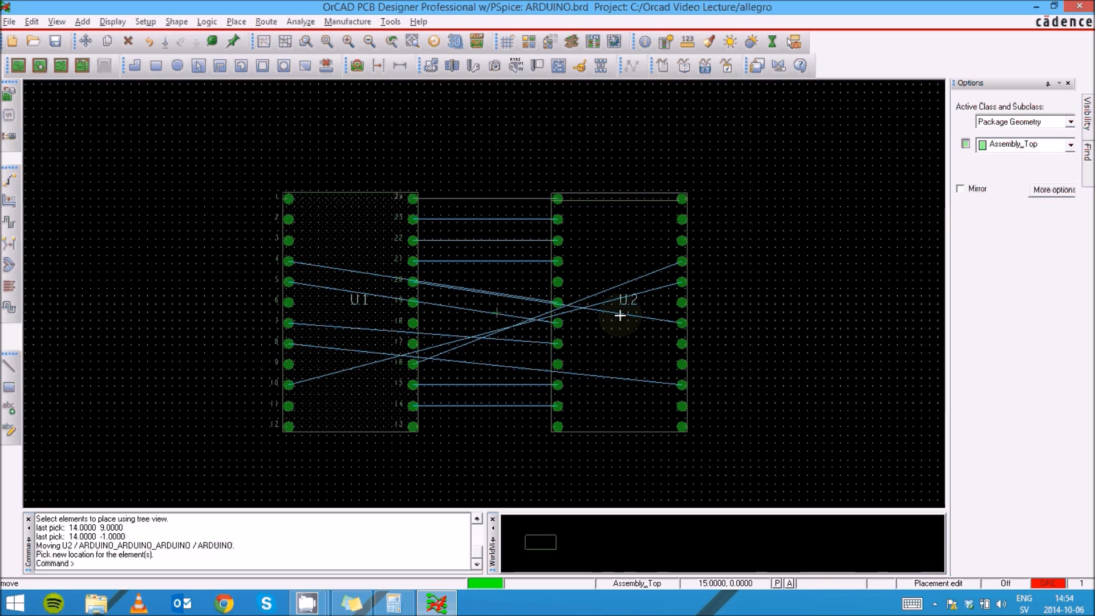
pyautogui.click(620, 316)
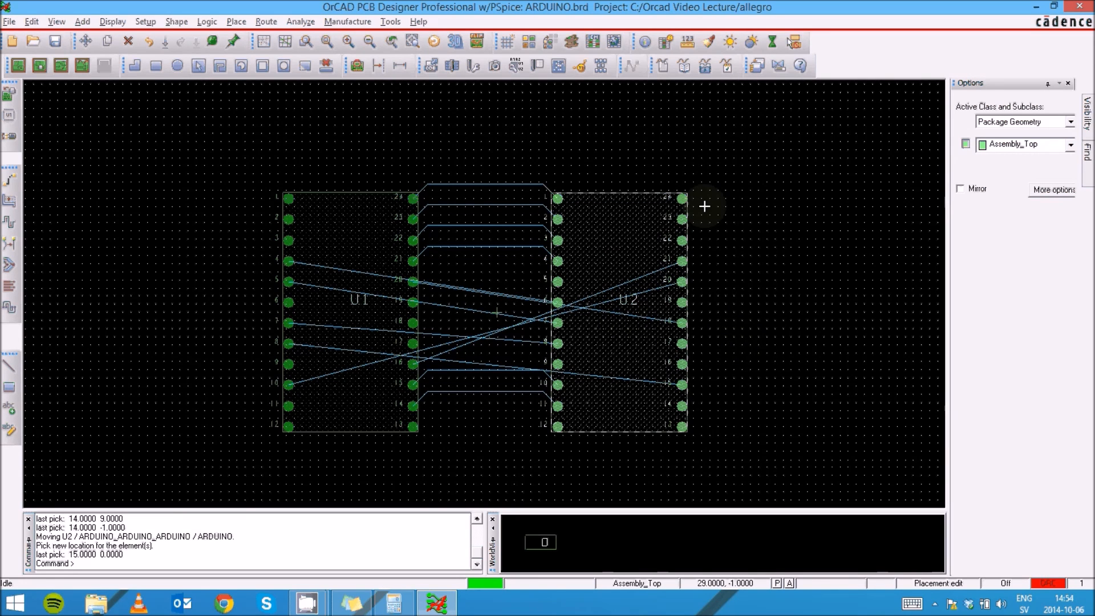
pyautogui.click(702, 139)
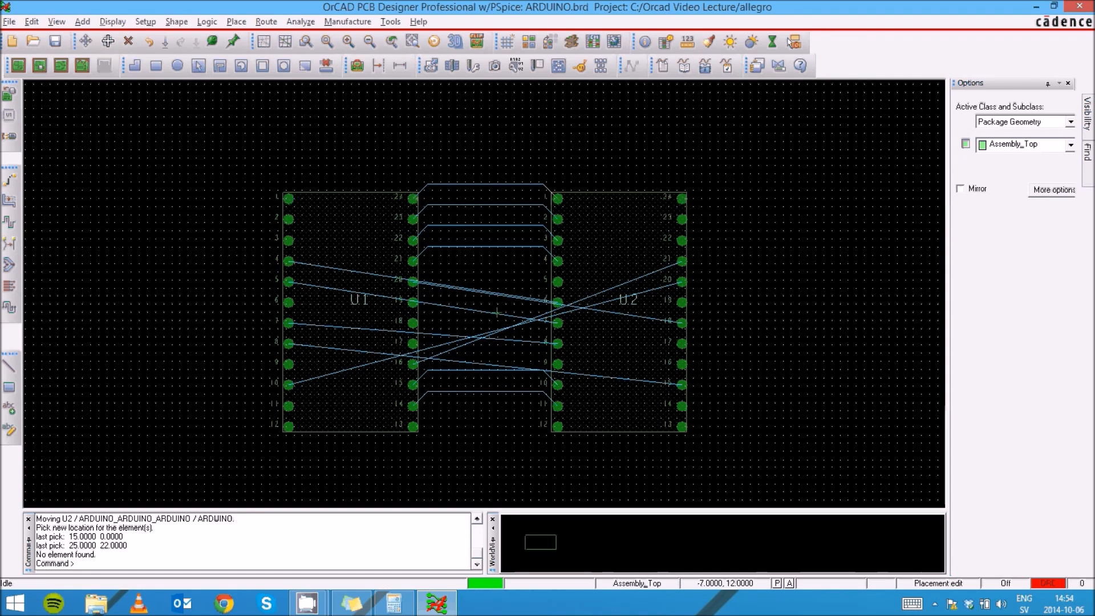
# - Open the Constraint Manager and show the physical constraint set for all layers
pyautogui.click(143, 23)
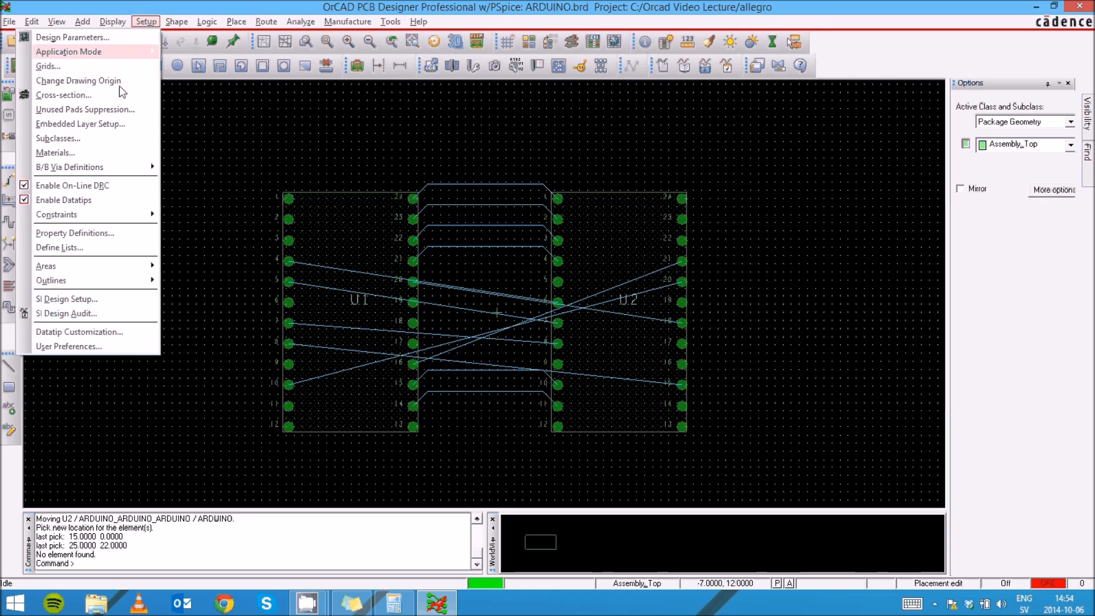
pyautogui.moveTo(105, 215)
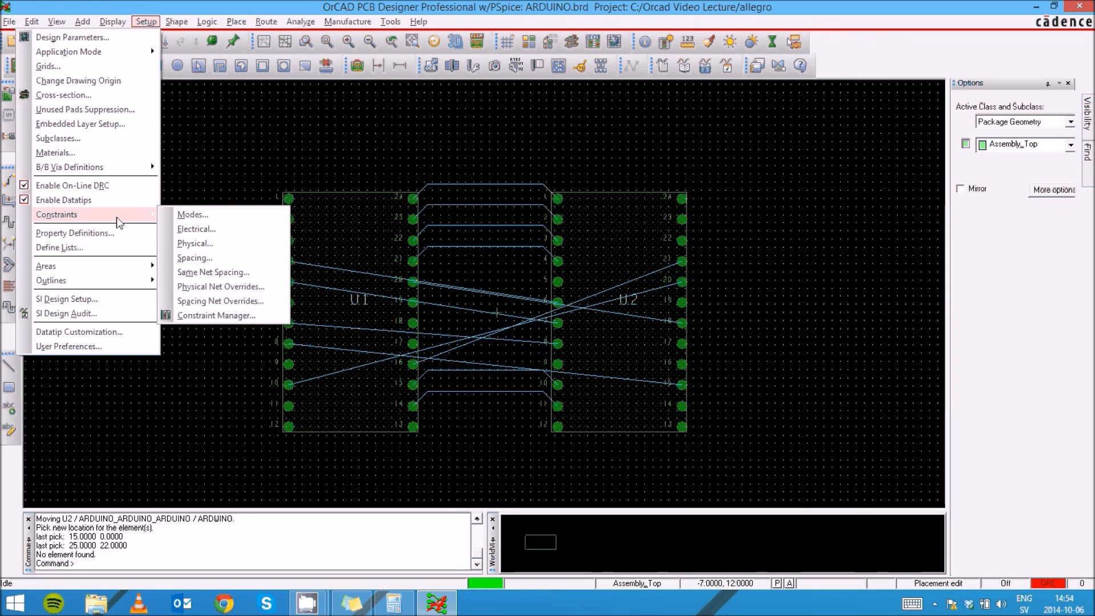
pyautogui.click(231, 315)
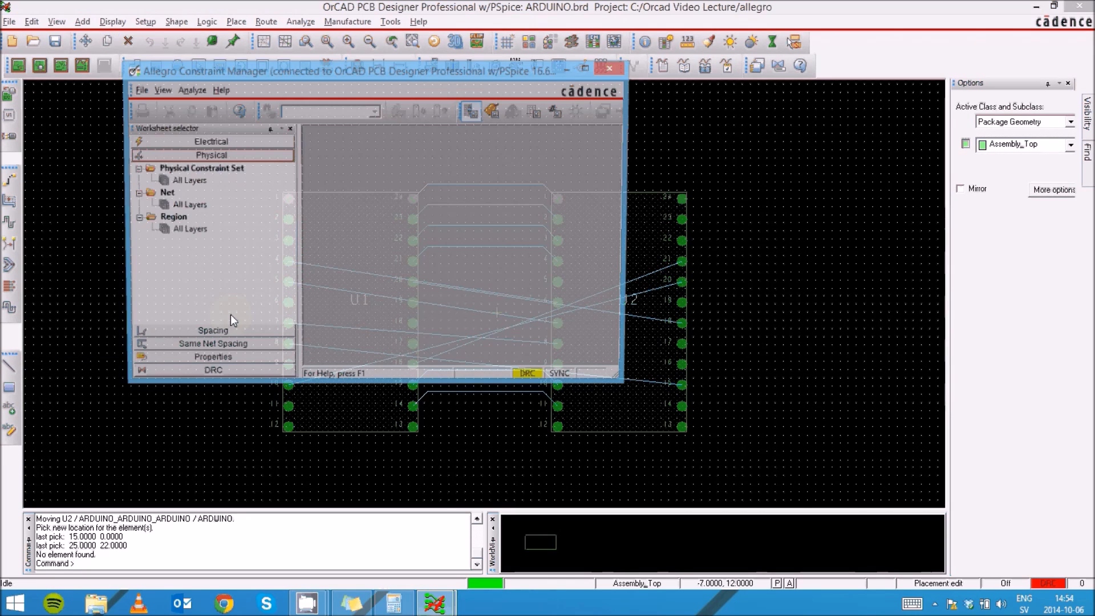
pyautogui.click(184, 181)
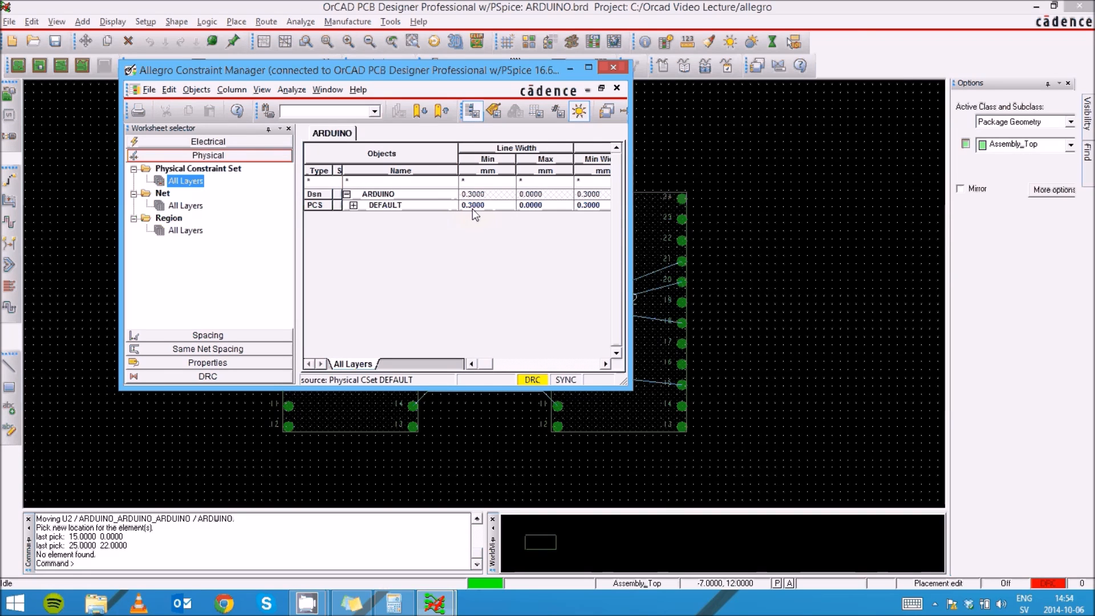
# - Scroll through the physical constraint columns to examine the Vias column
pyautogui.click(606, 364)
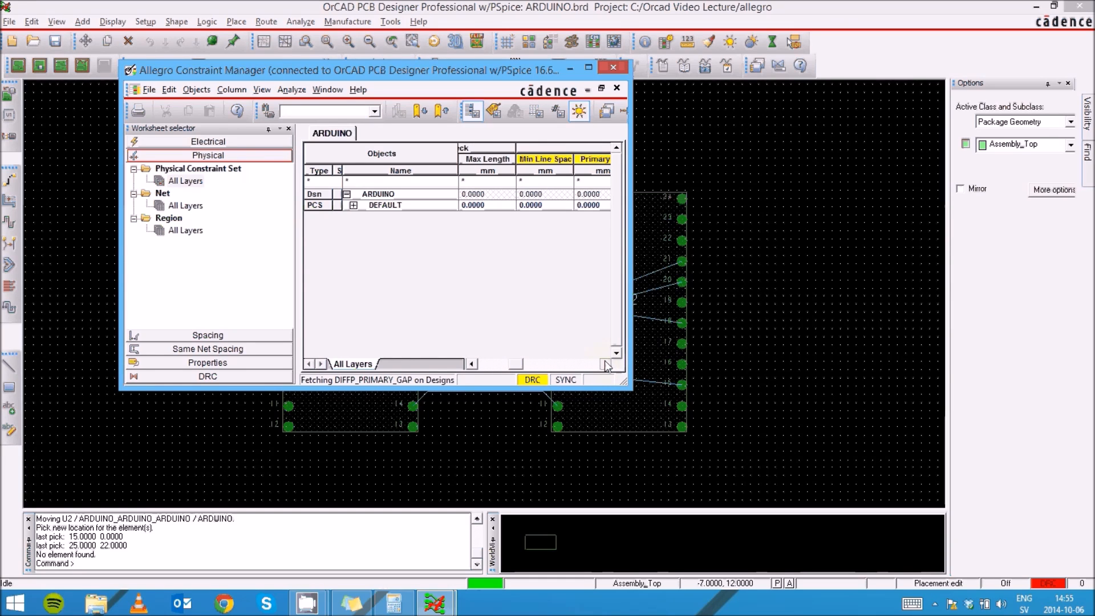
pyautogui.click(606, 364)
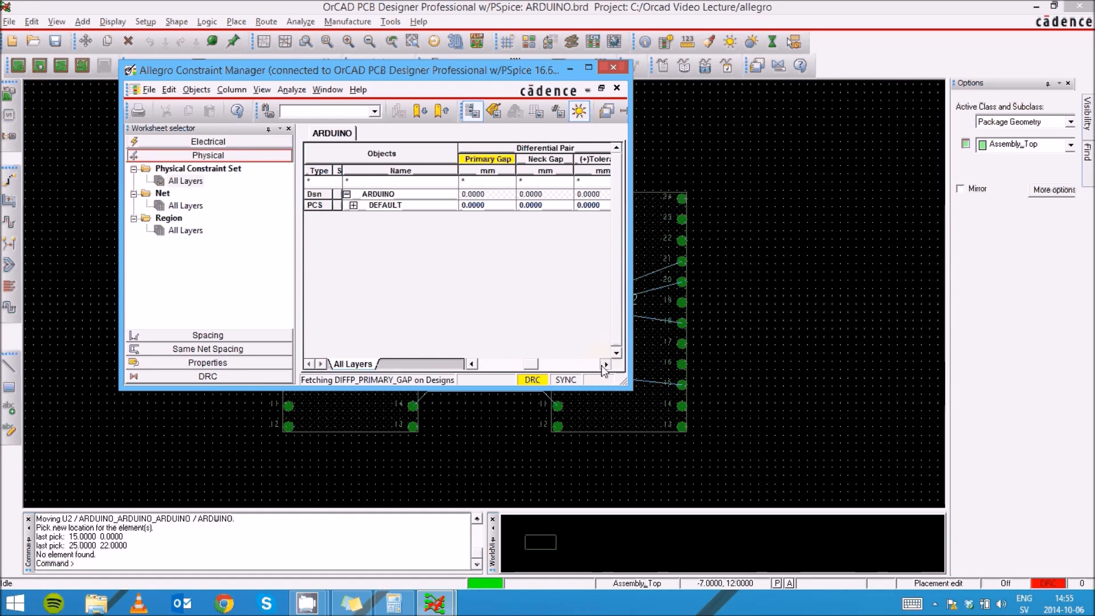
pyautogui.click(607, 366)
pyautogui.click(606, 364)
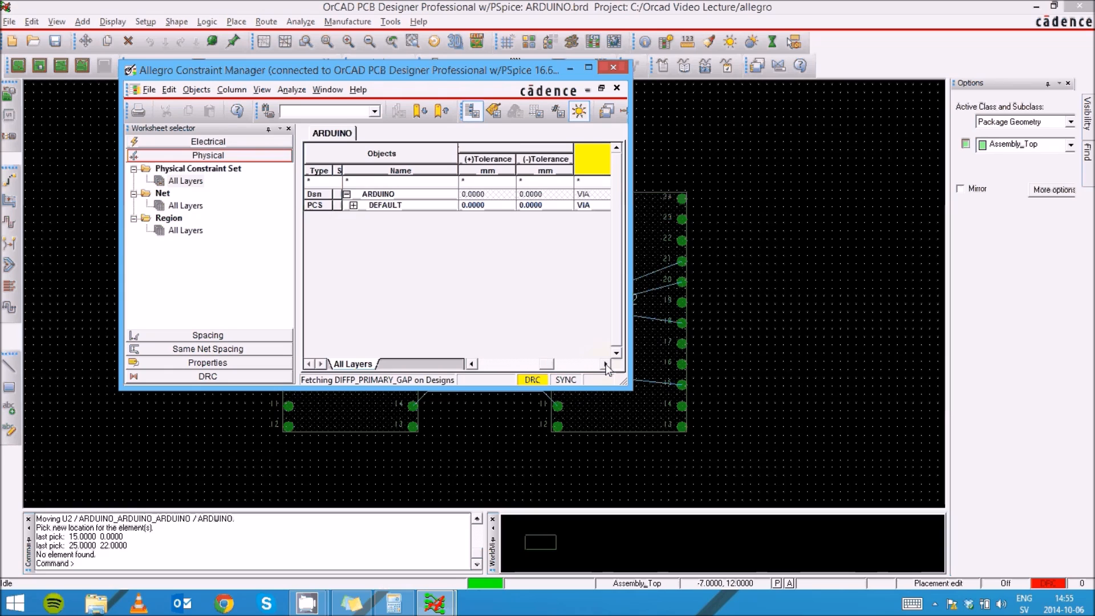
pyautogui.click(606, 364)
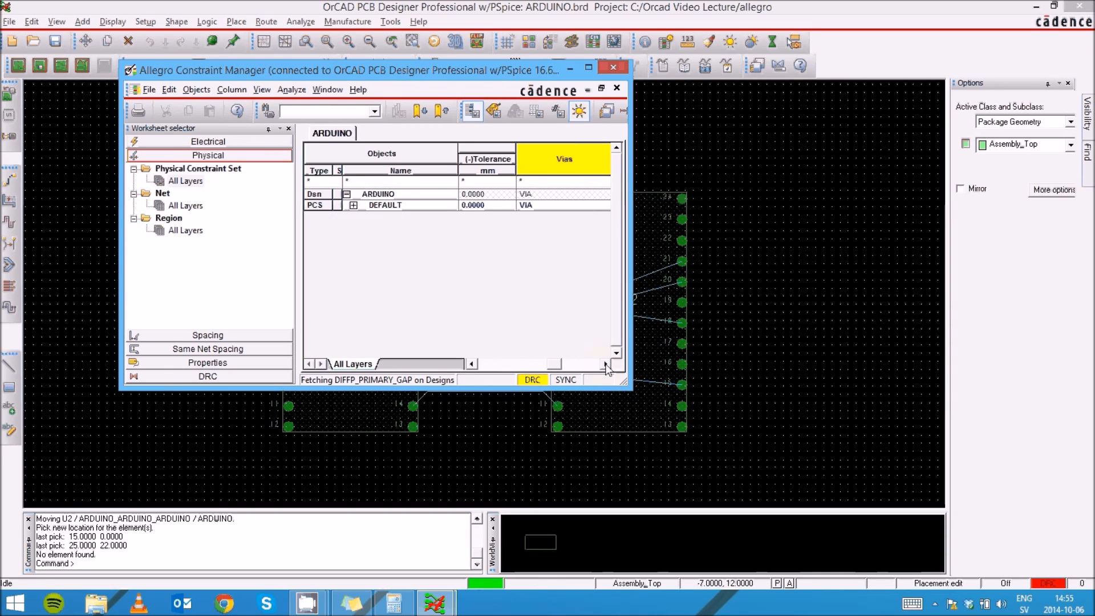
pyautogui.click(606, 364)
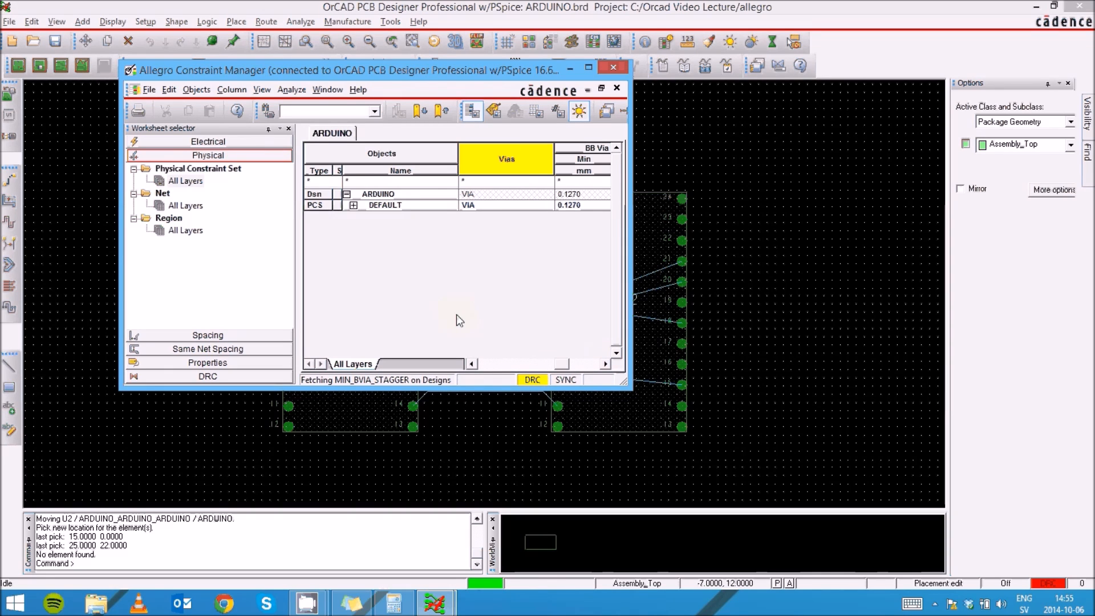
pyautogui.click(471, 363)
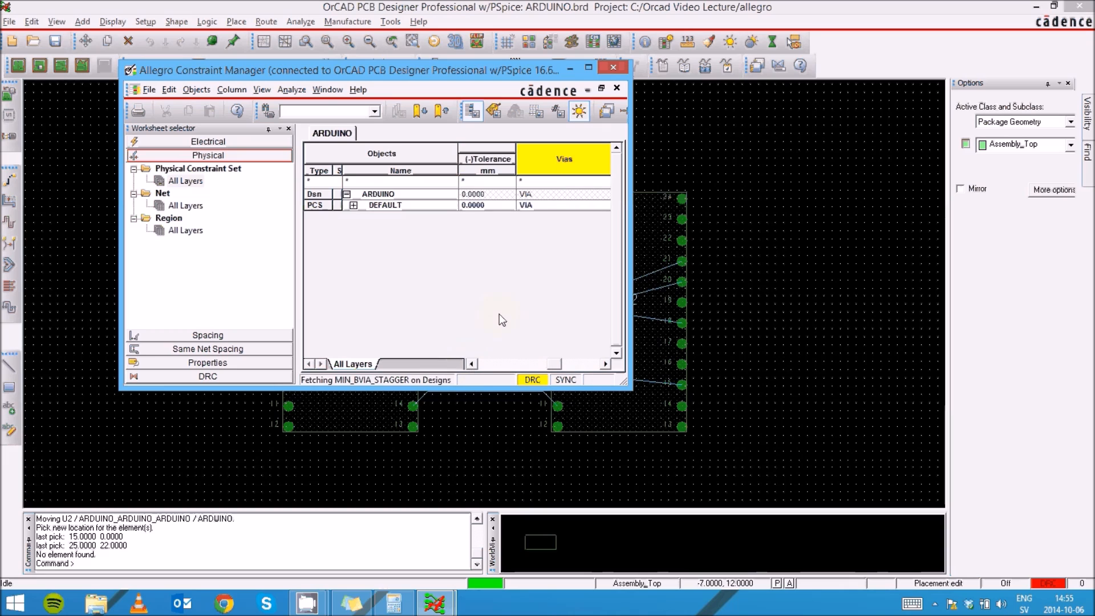
# - Open the DEFAULT set's via list, browse the available library vias, and close it
pyautogui.doubleClick(534, 206)
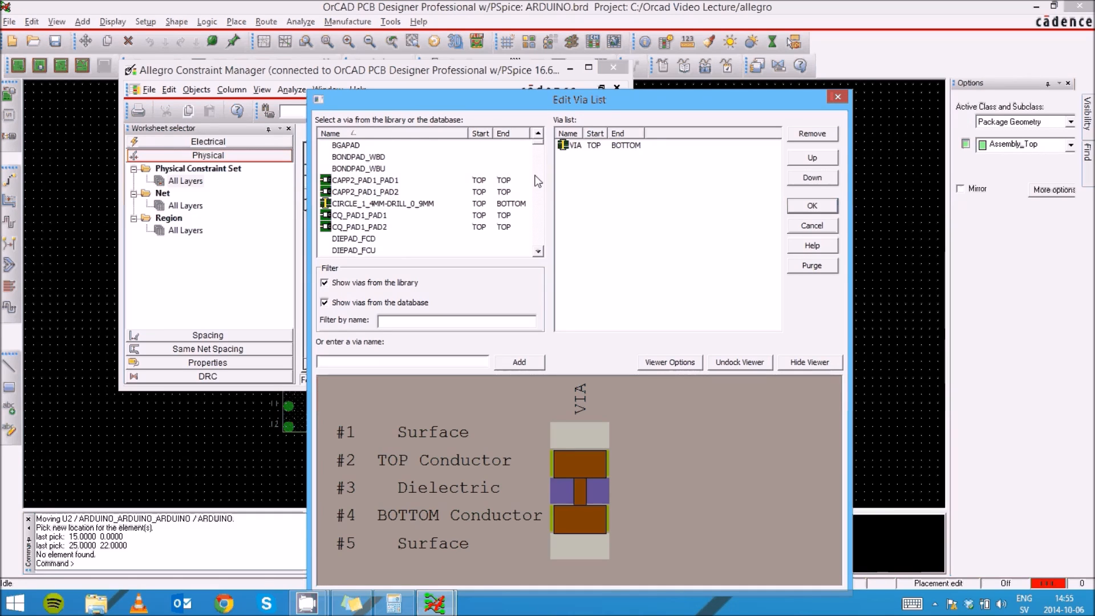
pyautogui.moveTo(539, 142); pyautogui.dragTo(540, 240)
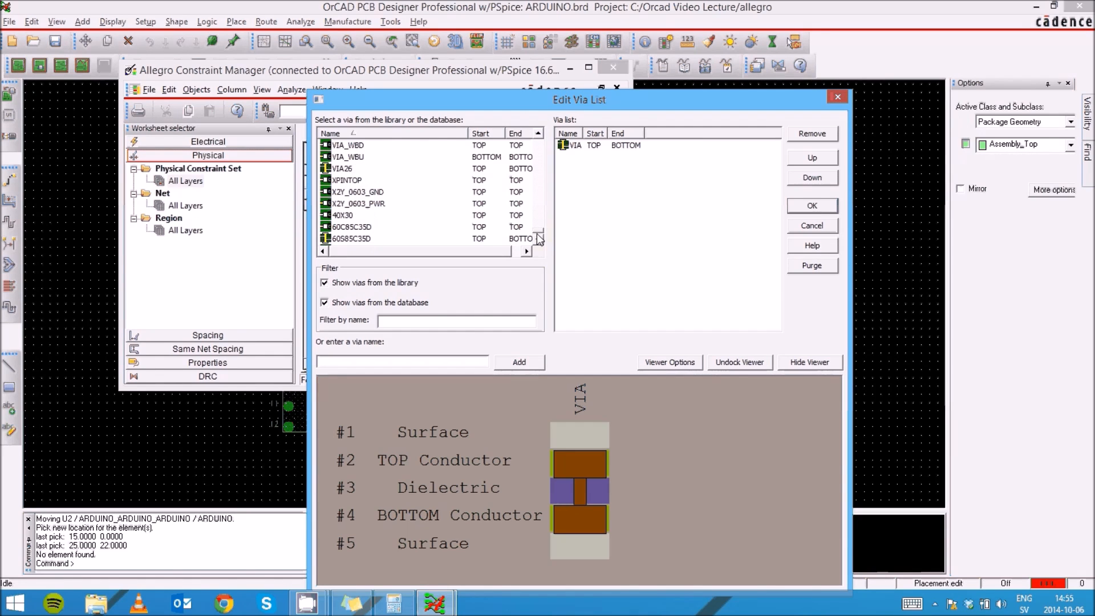
pyautogui.click(839, 97)
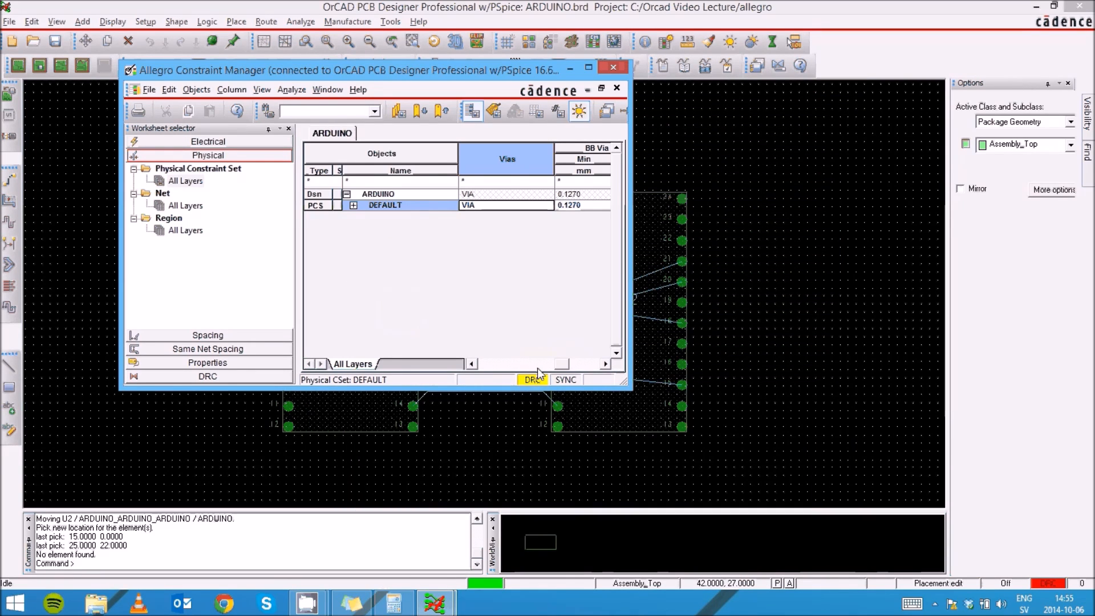
# - Reopen the DEFAULT constraint set's via list and scroll through the available library vias
pyautogui.moveTo(565, 363); pyautogui.dragTo(509, 371)
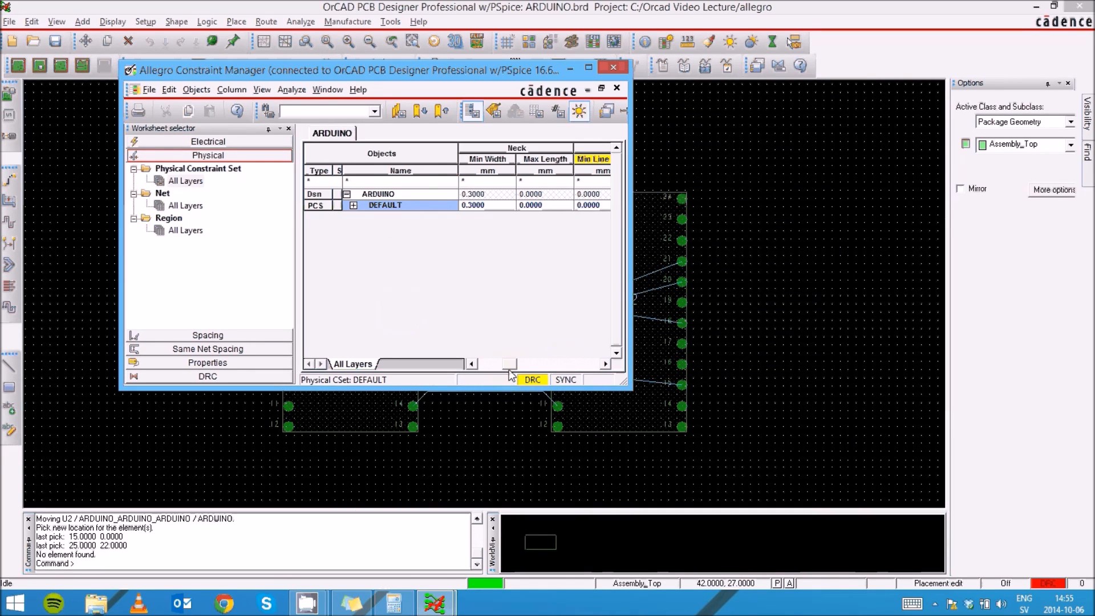
pyautogui.click(184, 181)
pyautogui.moveTo(512, 368); pyautogui.dragTo(554, 364)
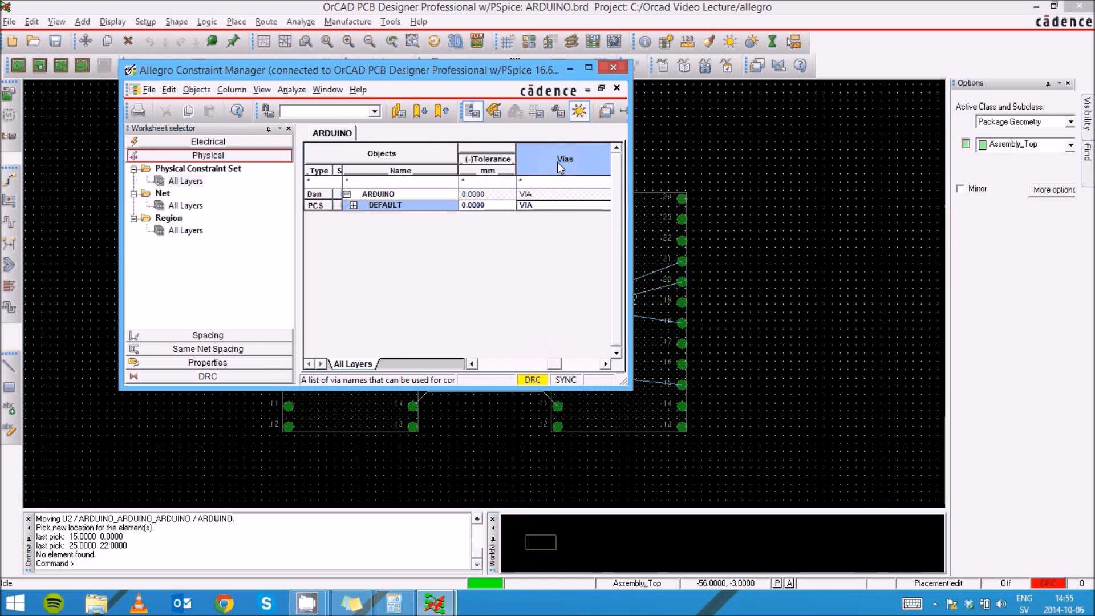
pyautogui.click(542, 207)
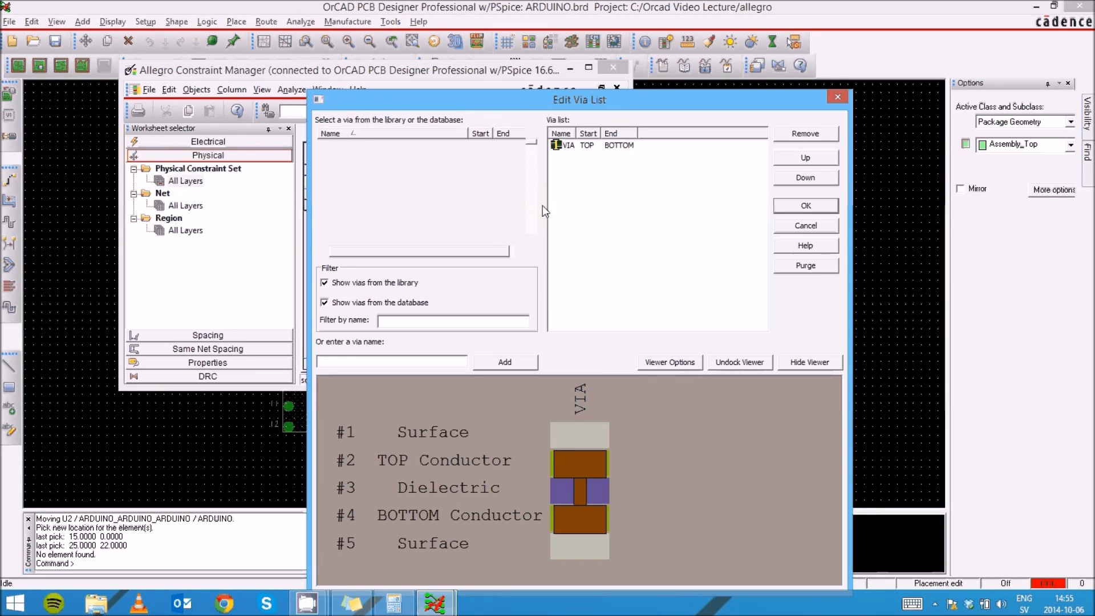
pyautogui.moveTo(592, 57); pyautogui.dragTo(584, 49)
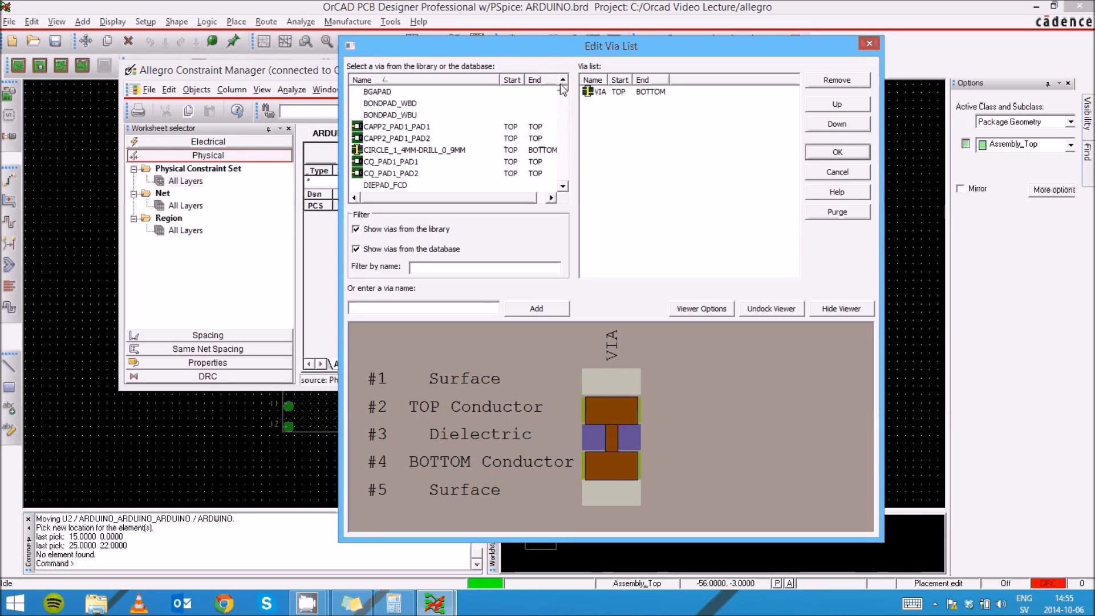
pyautogui.scroll(-5, 569, 176)
pyautogui.scroll(-10, 565, 182)
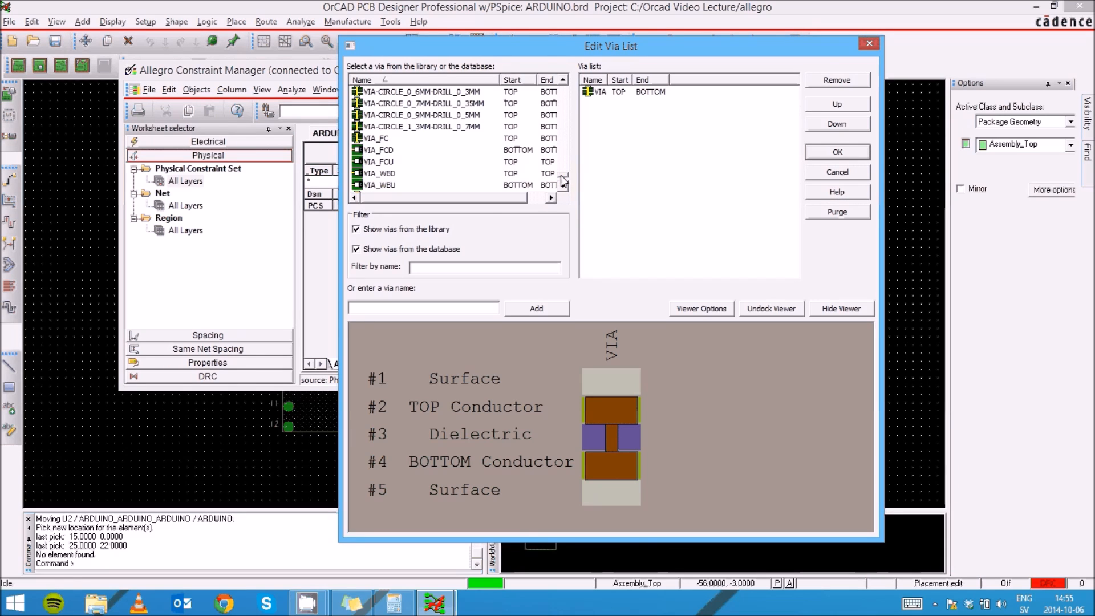
pyautogui.click(563, 80)
pyautogui.click(563, 79)
pyautogui.click(563, 79)
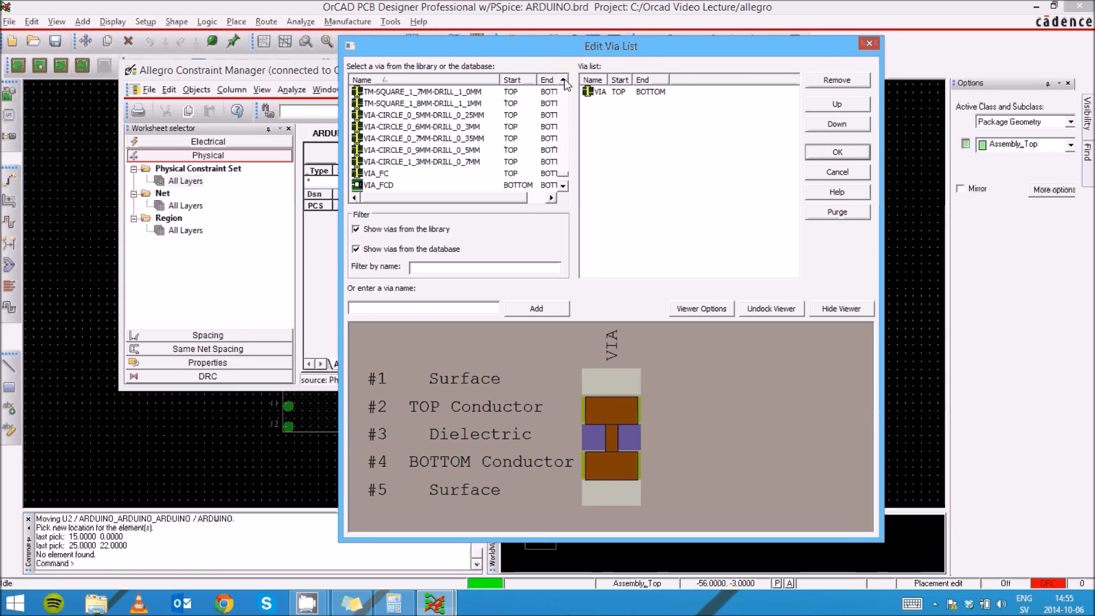
pyautogui.click(564, 79)
pyautogui.click(563, 79)
pyautogui.click(564, 79)
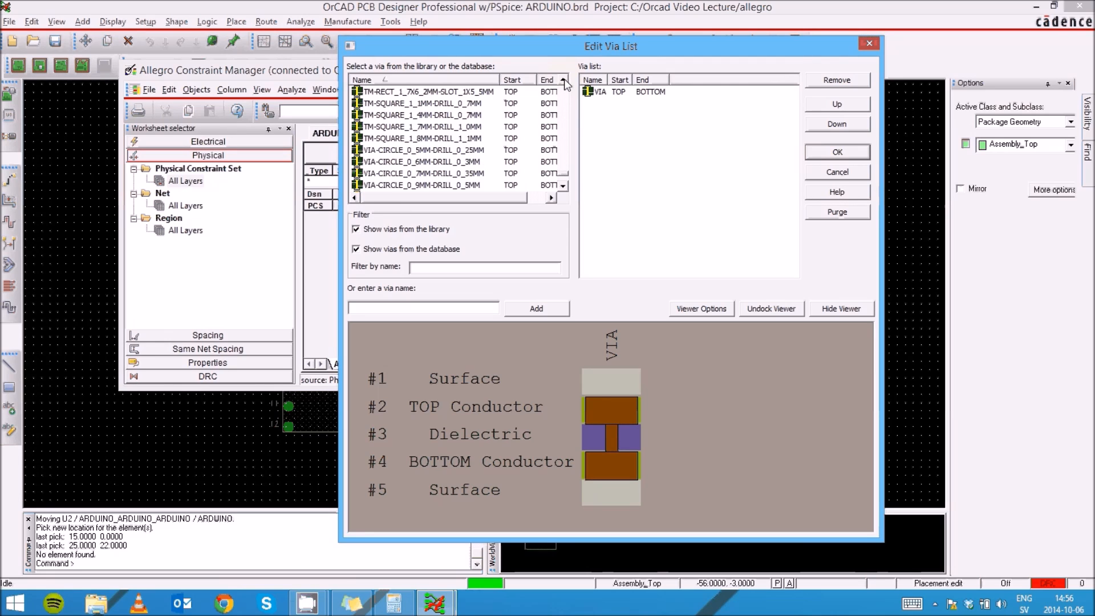
pyautogui.click(563, 186)
pyautogui.click(563, 186)
pyautogui.click(563, 186)
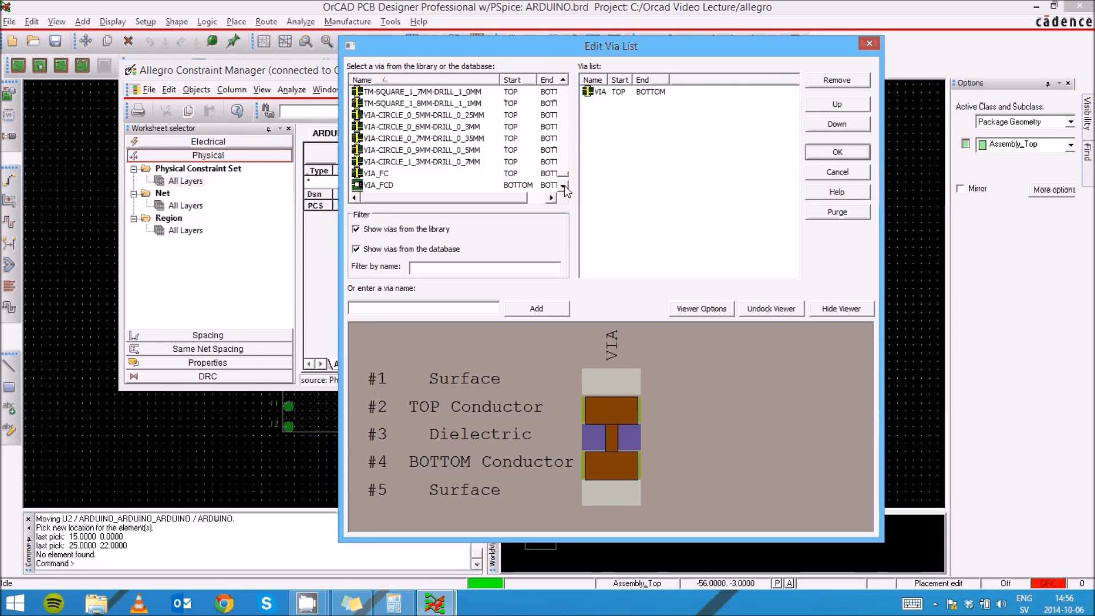
# - Copy via_circle_1_2mm_drill_0_8mm.pad from the PCB Defaults folder into the Orcad Video Lecture project folder
pyautogui.click(97, 605)
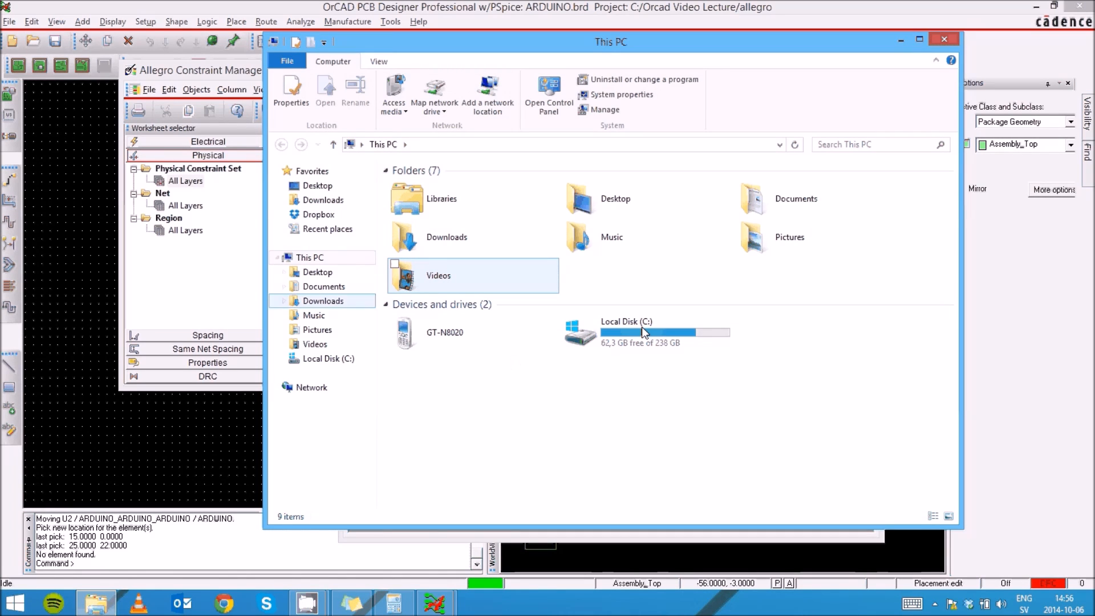
pyautogui.doubleClick(642, 327)
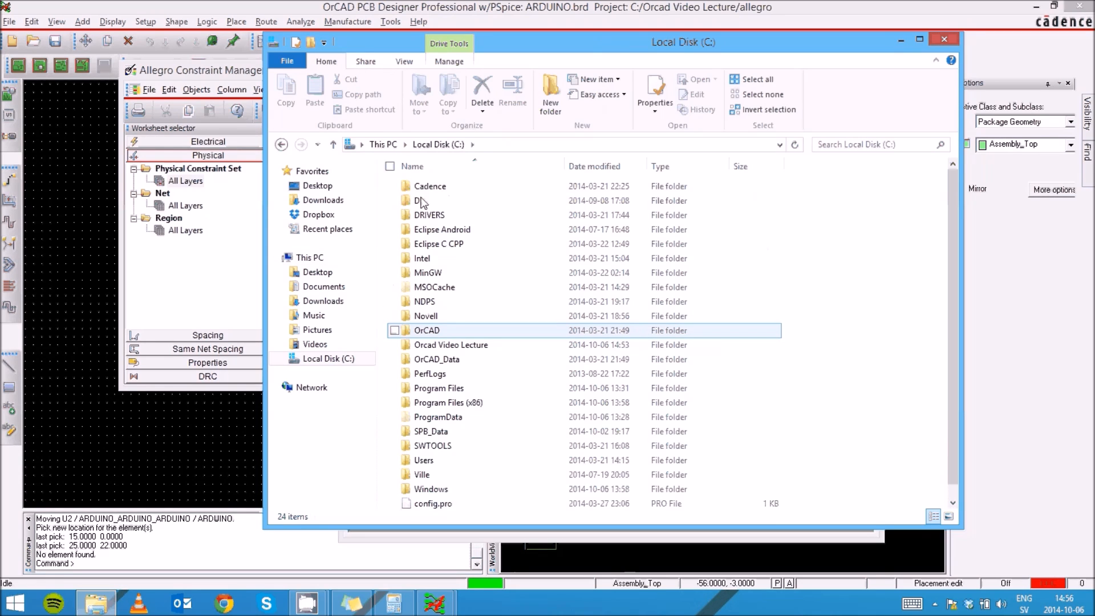
pyautogui.scroll(-1, 442, 323)
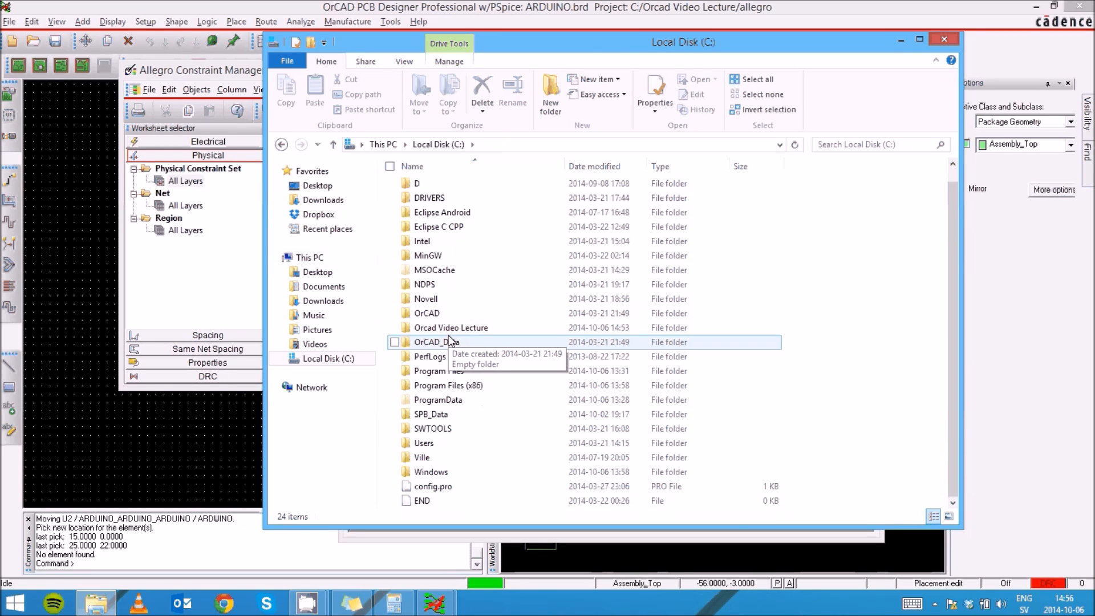
pyautogui.click(455, 329)
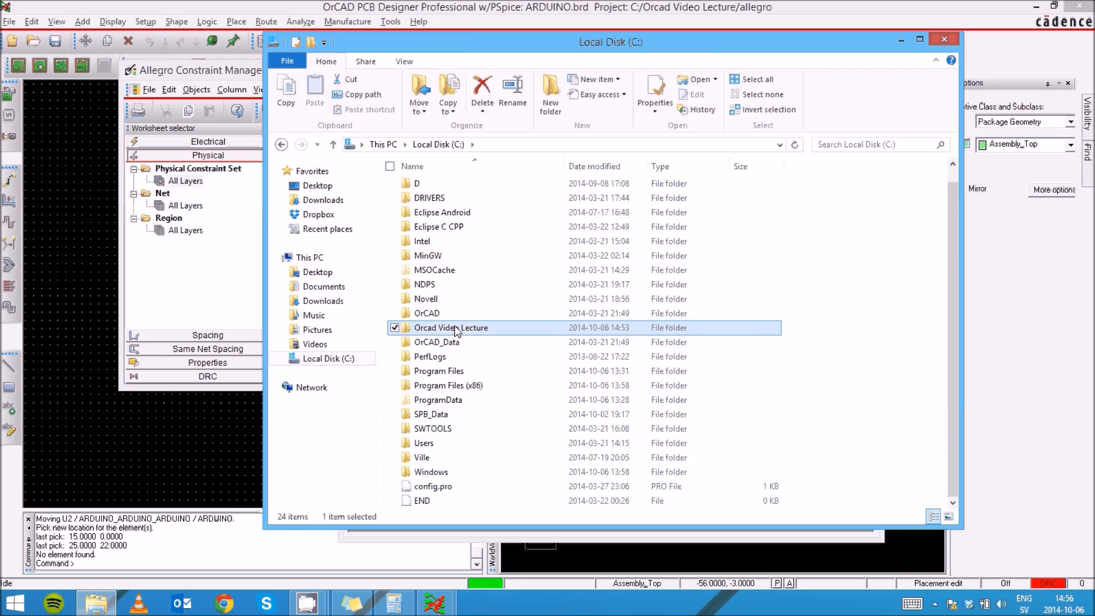
pyautogui.doubleClick(455, 329)
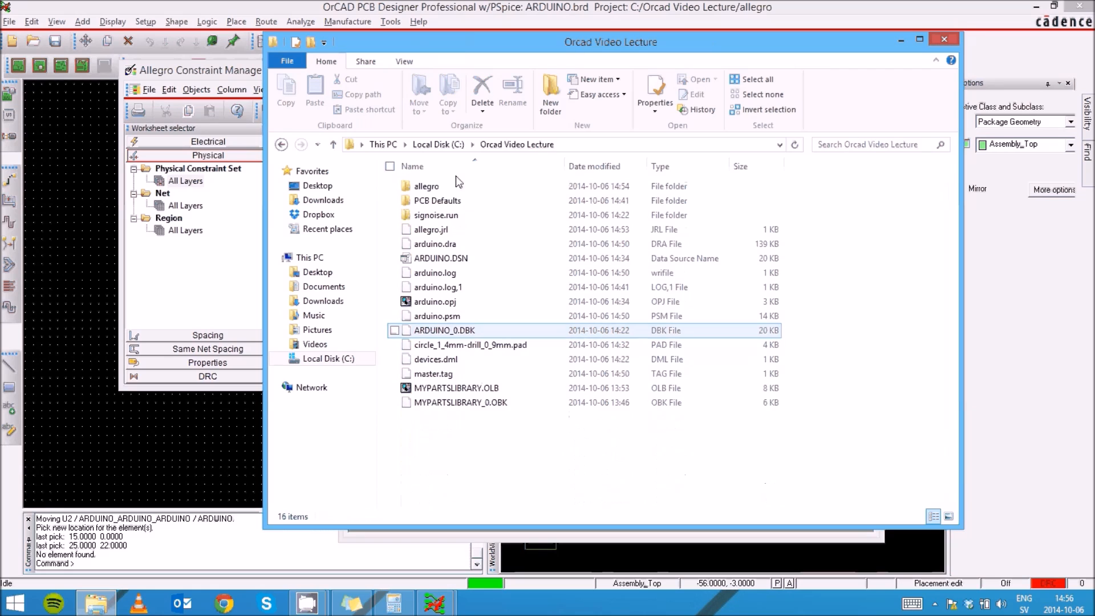
pyautogui.doubleClick(436, 201)
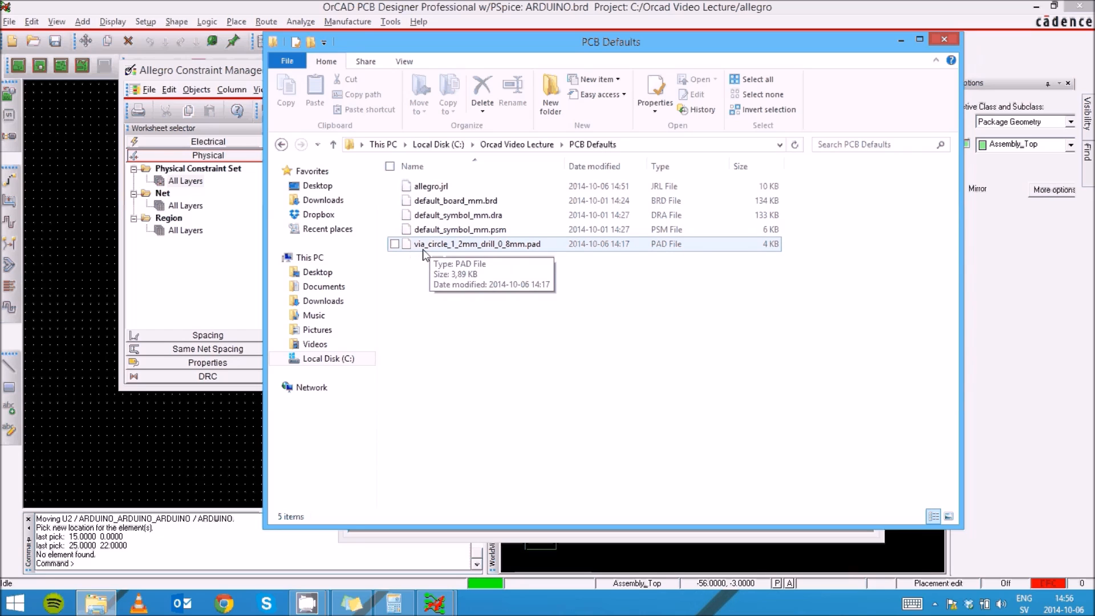
pyautogui.click(451, 244)
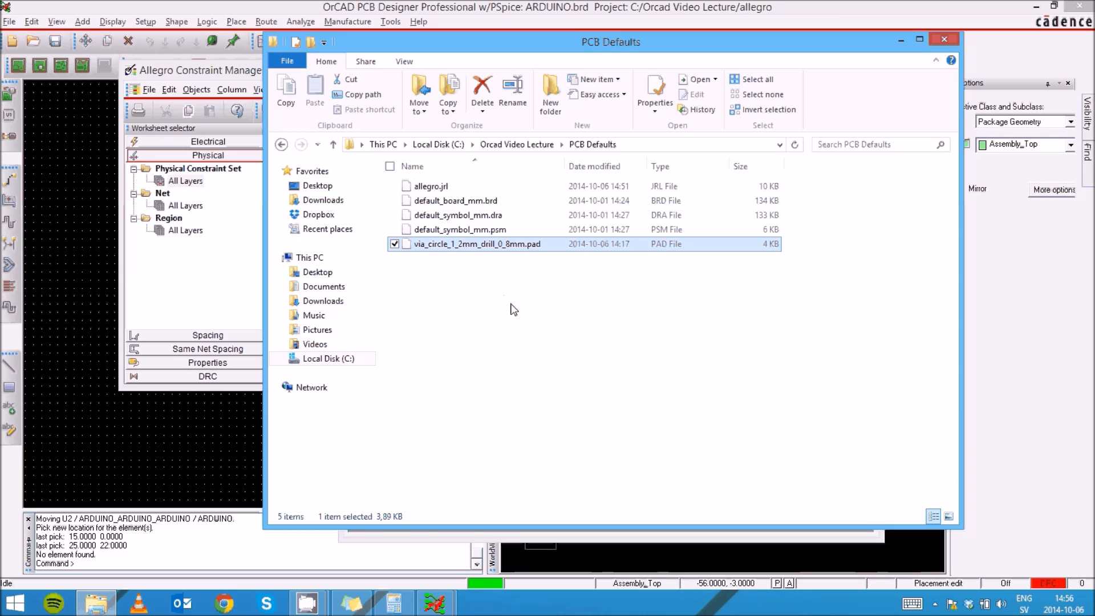
pyautogui.click(516, 145)
pyautogui.click(554, 452)
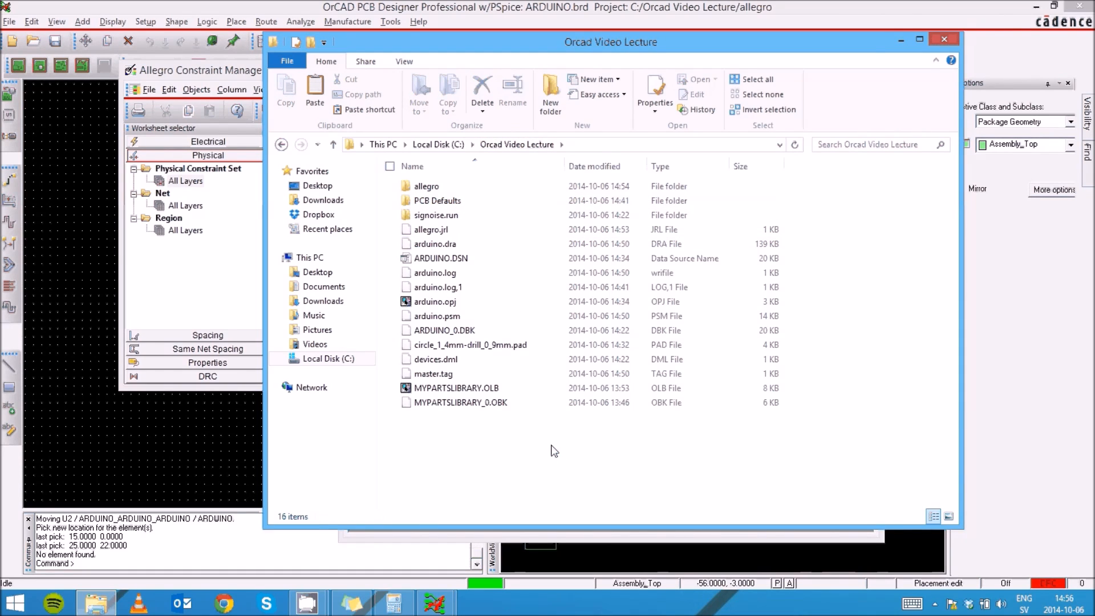
pyautogui.hotkey('ctrl', 'v')
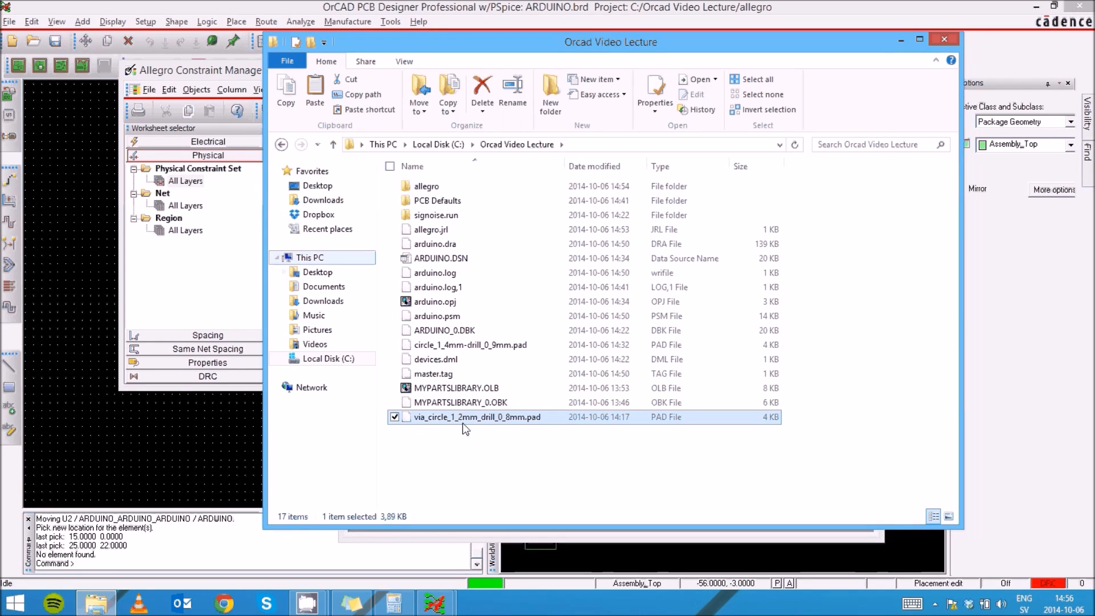
# - Add VIA_CIRCLE_1_2MM_DRILL_0_8MM to the DEFAULT set's via list, move it to the top, confirm, and close the Constraint Manager
pyautogui.click(180, 74)
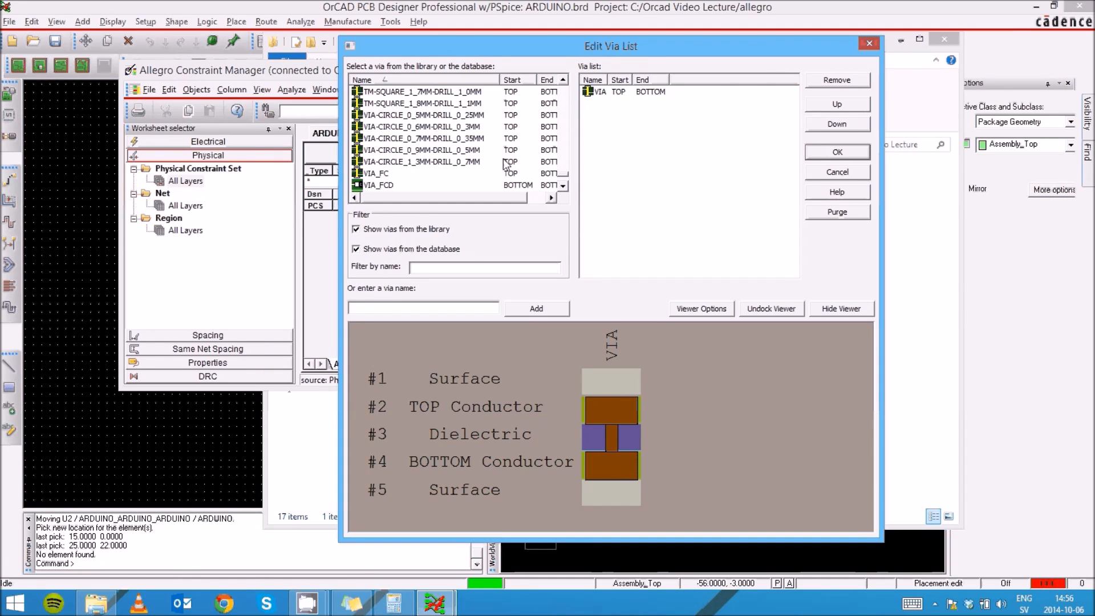
pyautogui.click(847, 167)
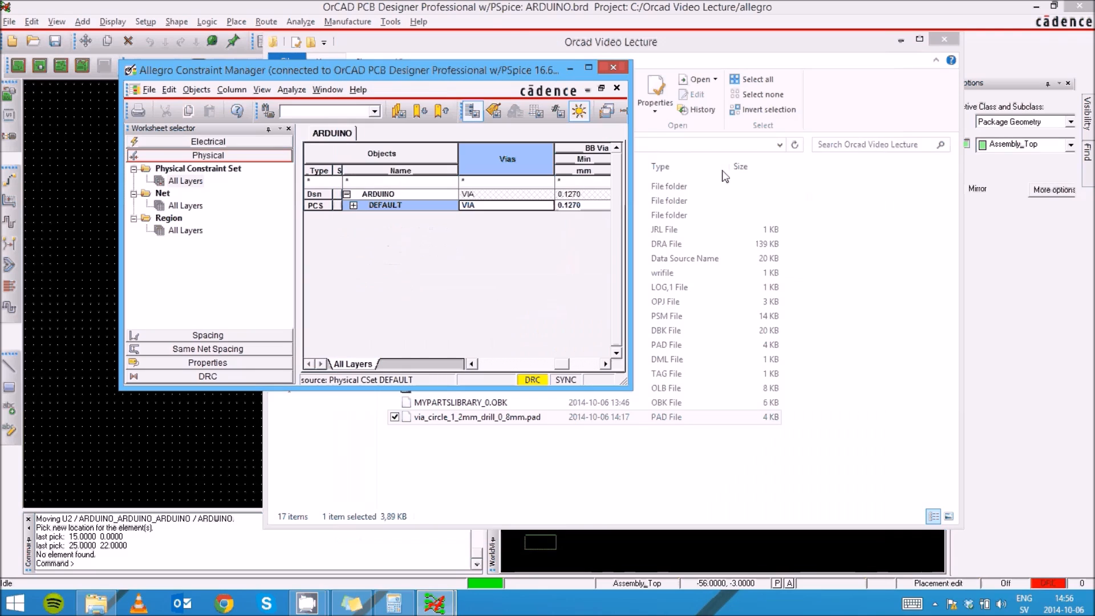
pyautogui.doubleClick(476, 207)
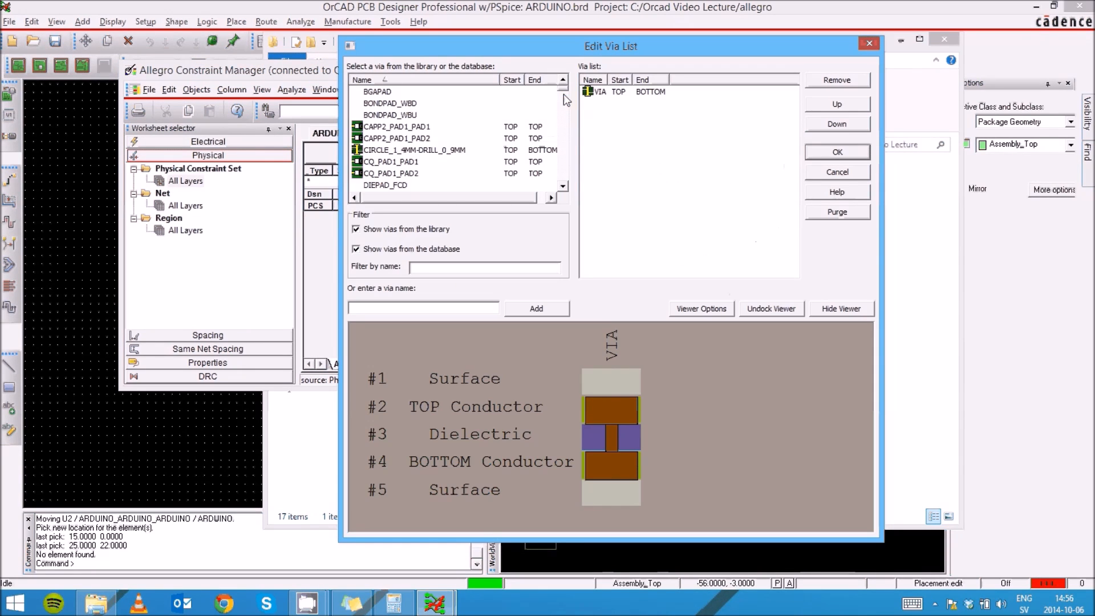
pyautogui.moveTo(563, 89); pyautogui.dragTo(563, 183)
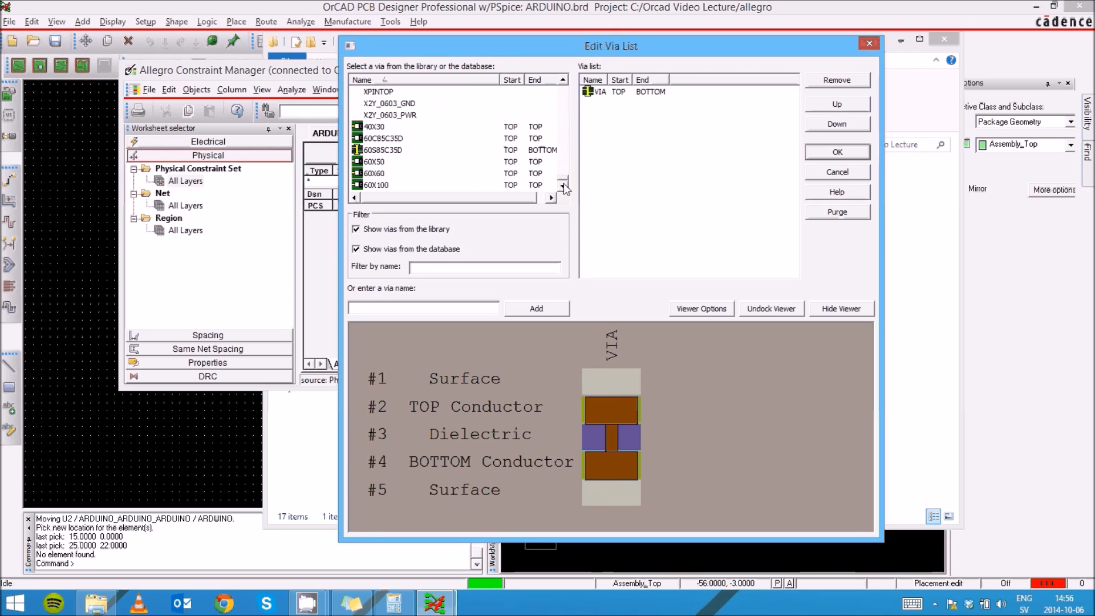
pyautogui.click(563, 124)
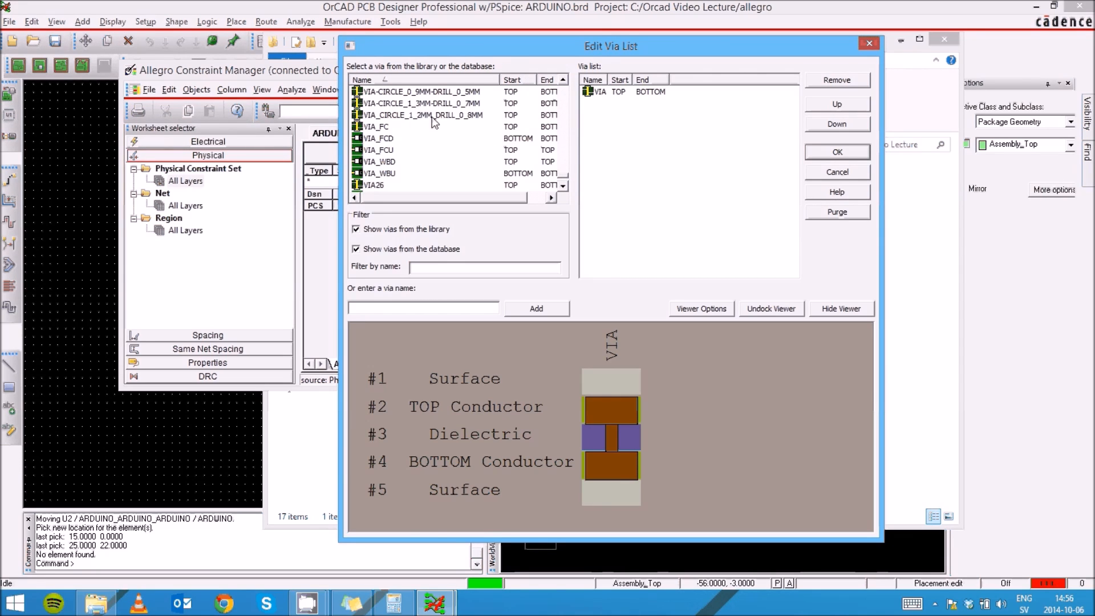
pyautogui.moveTo(416, 122)
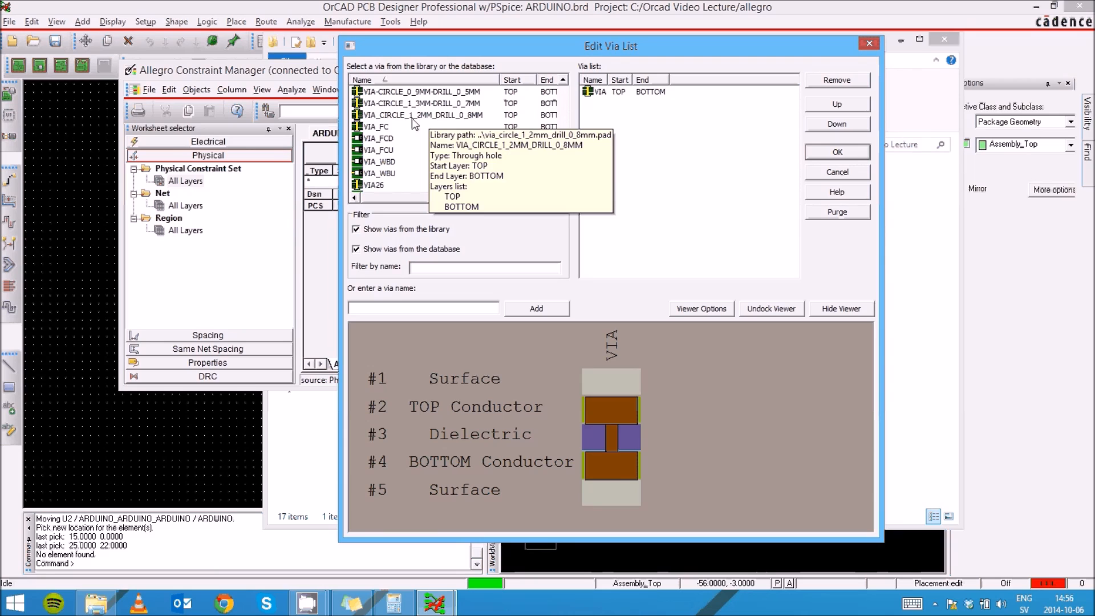
pyautogui.click(444, 116)
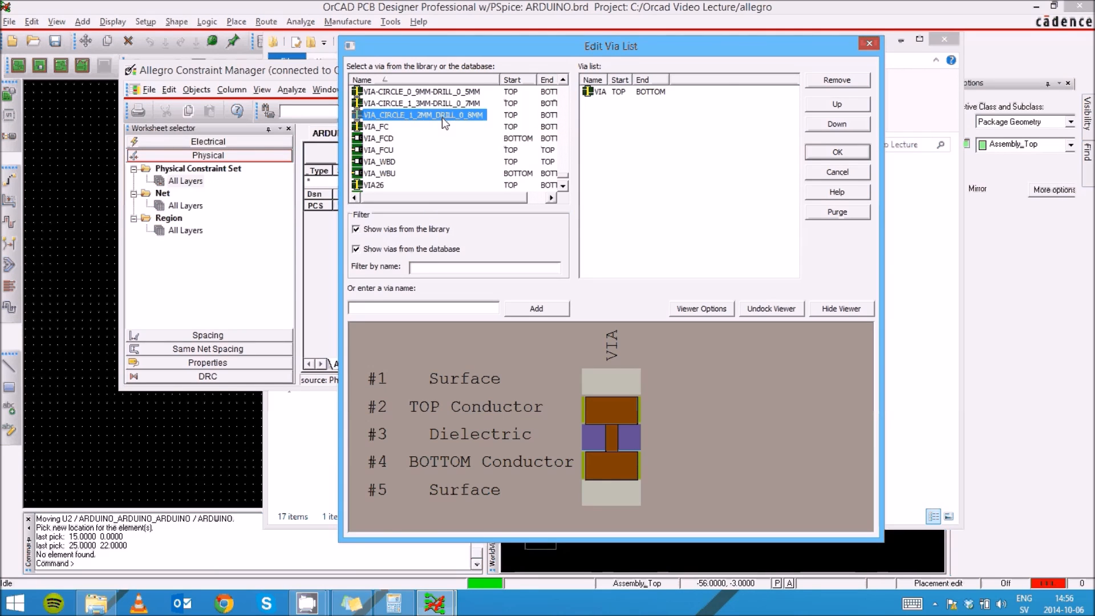
pyautogui.doubleClick(443, 118)
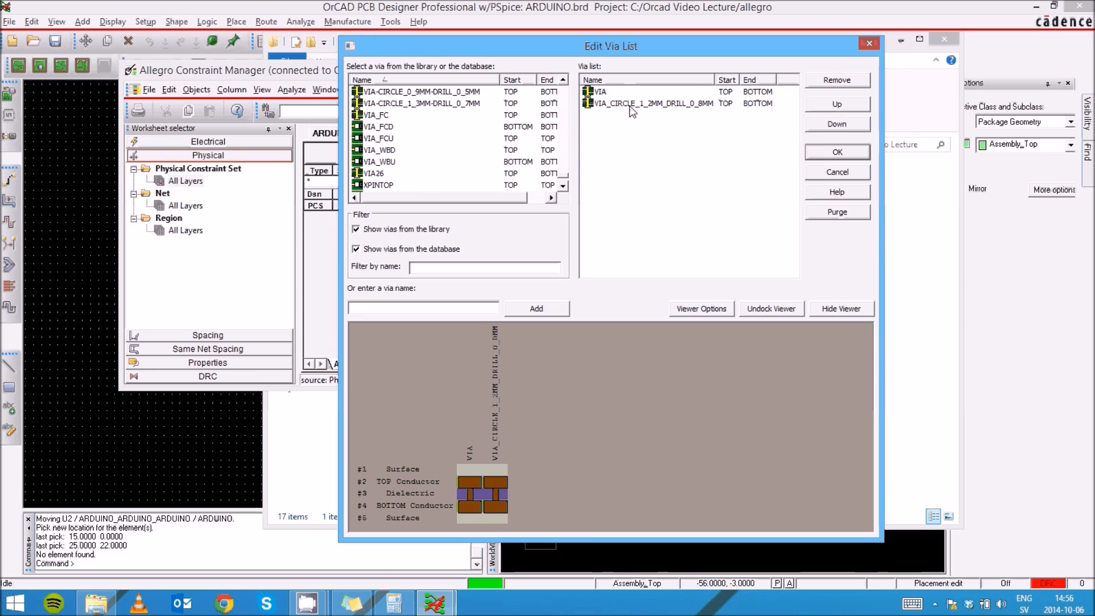
pyautogui.moveTo(696, 110)
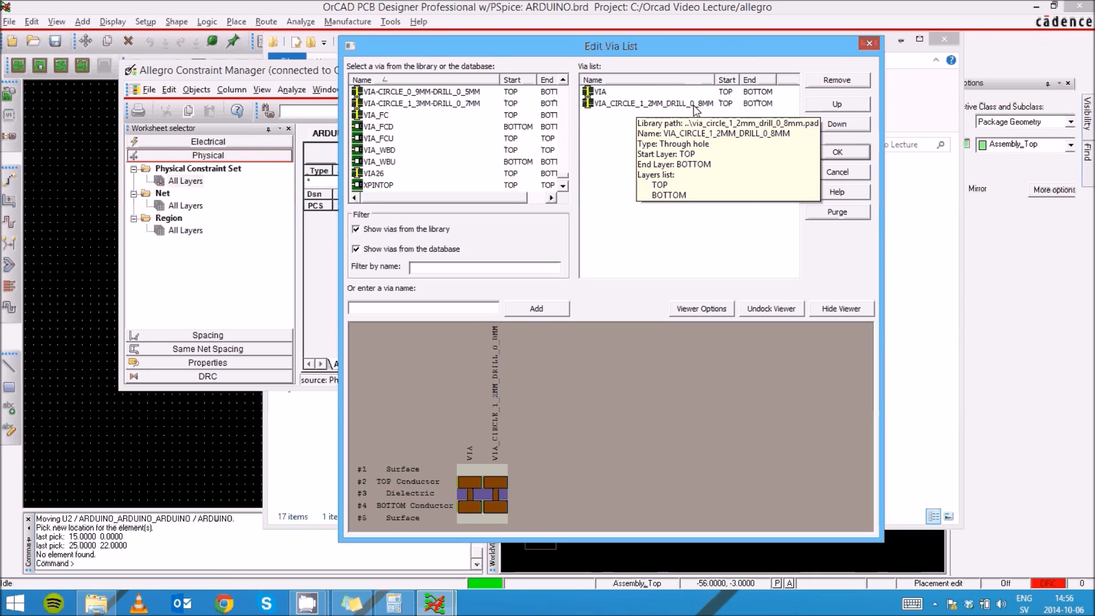
pyautogui.click(696, 108)
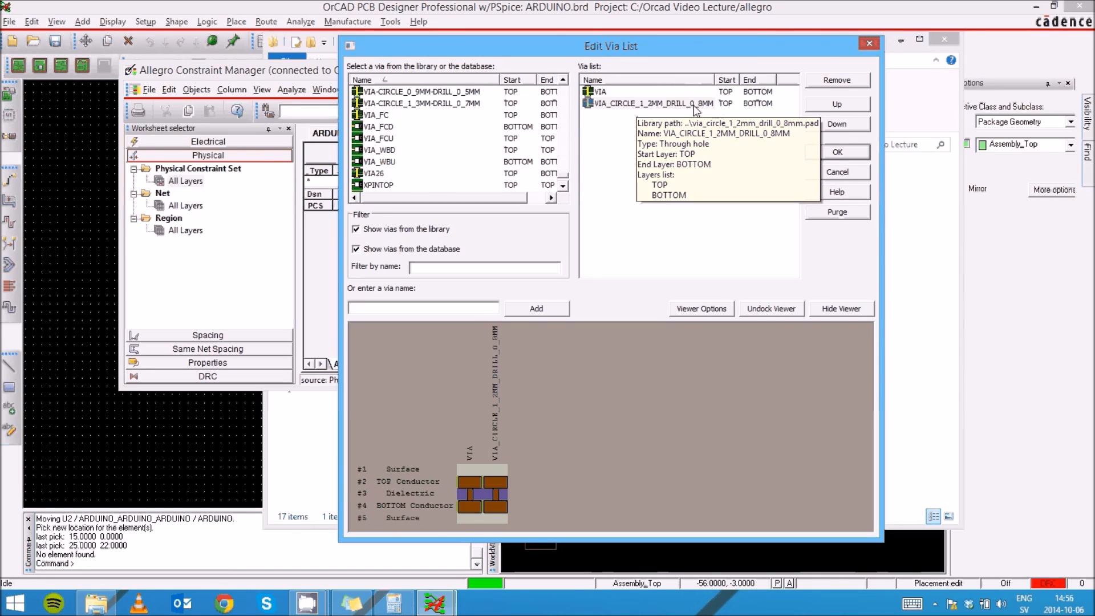
pyautogui.click(834, 105)
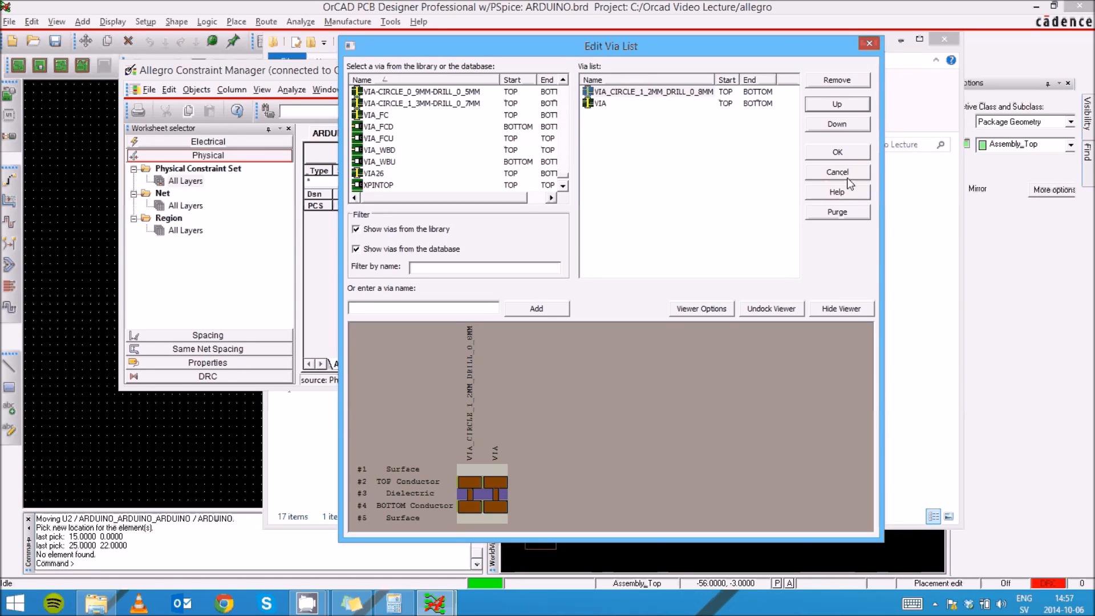
pyautogui.click(852, 154)
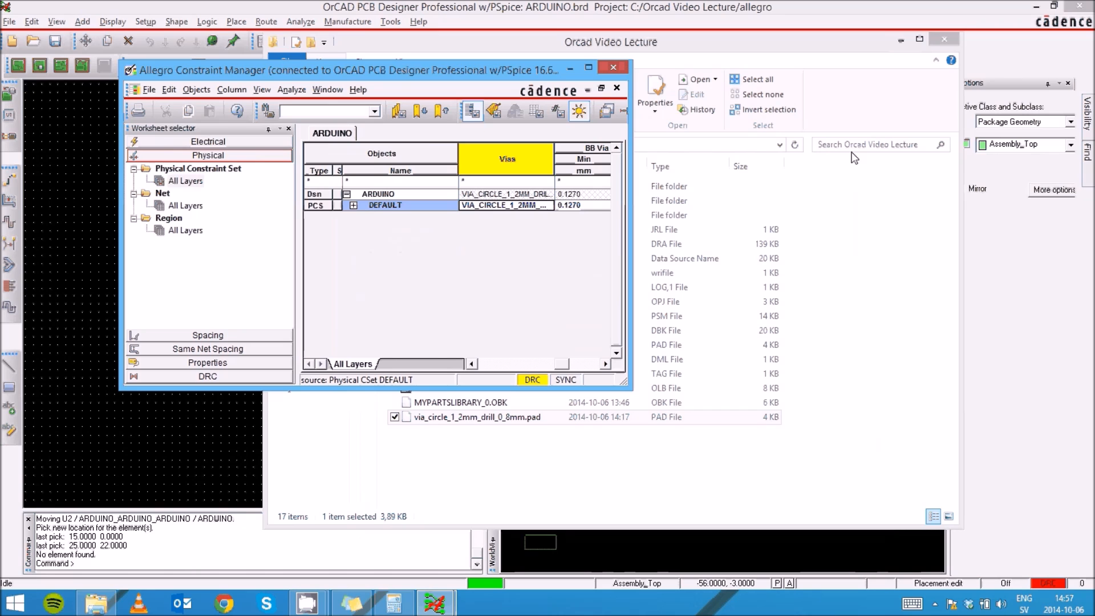
pyautogui.click(613, 68)
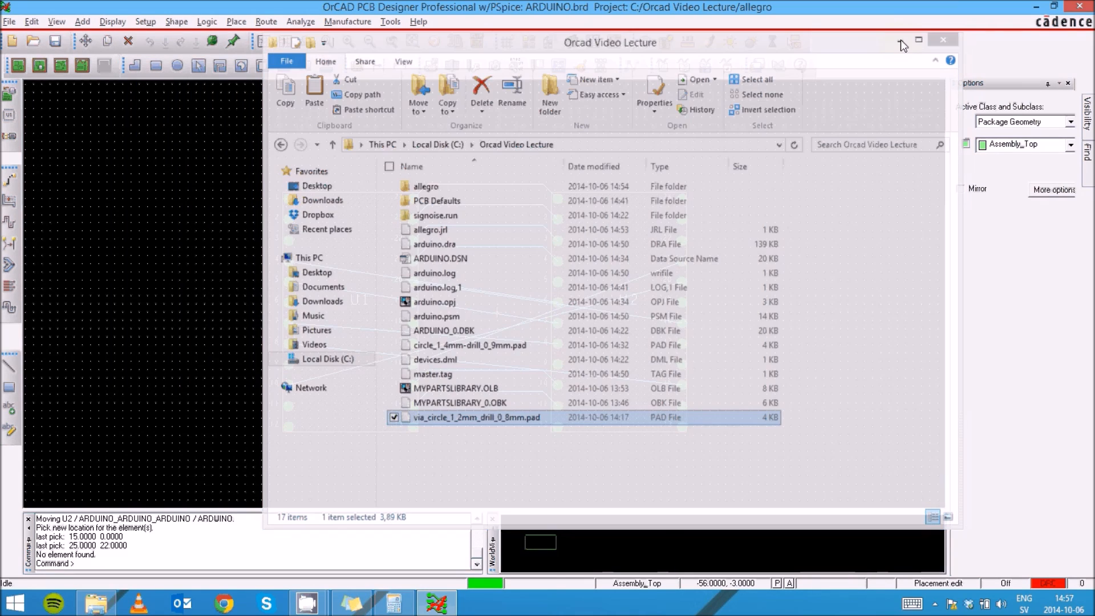
# - Switch to etch editing and route a trace from U1 pin 24 to U2 pin 1, changing the active layer to Bottom
pyautogui.click(901, 39)
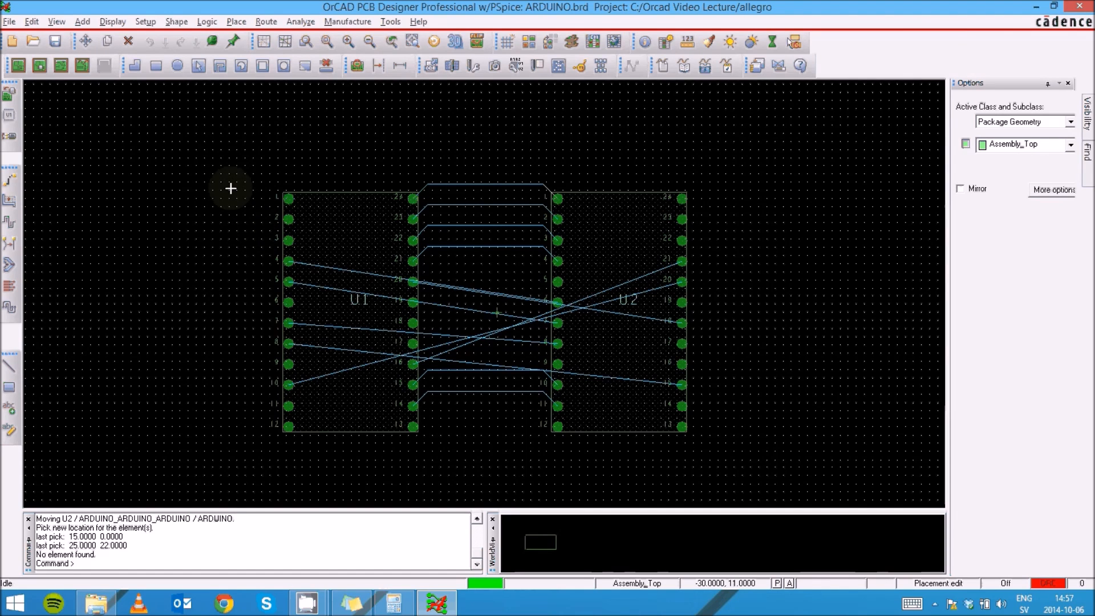
pyautogui.click(60, 66)
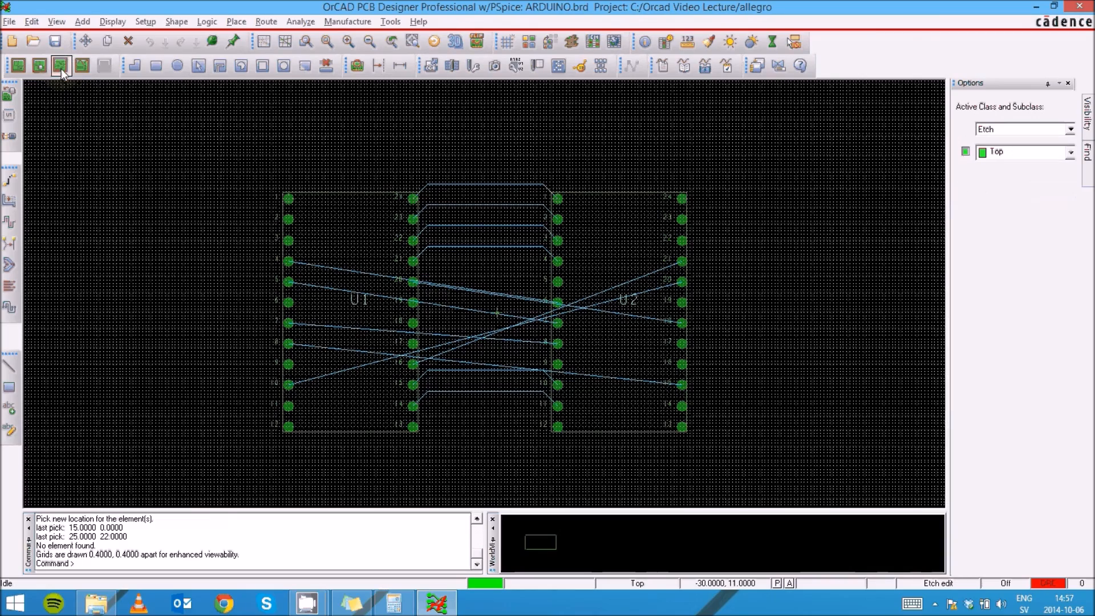
pyautogui.scroll(2, 421, 199)
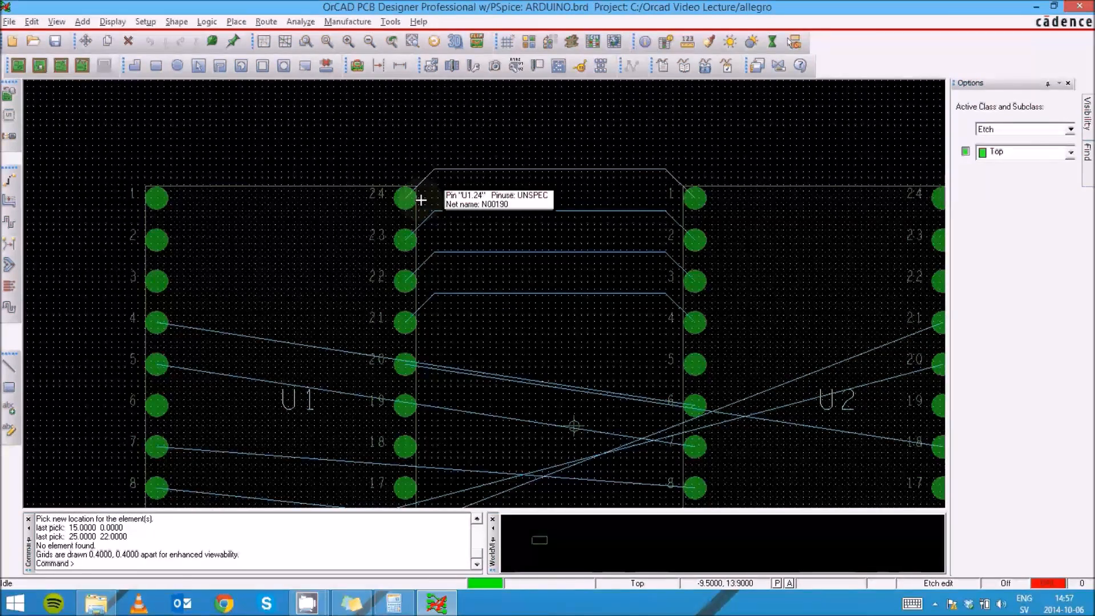
pyautogui.click(429, 174)
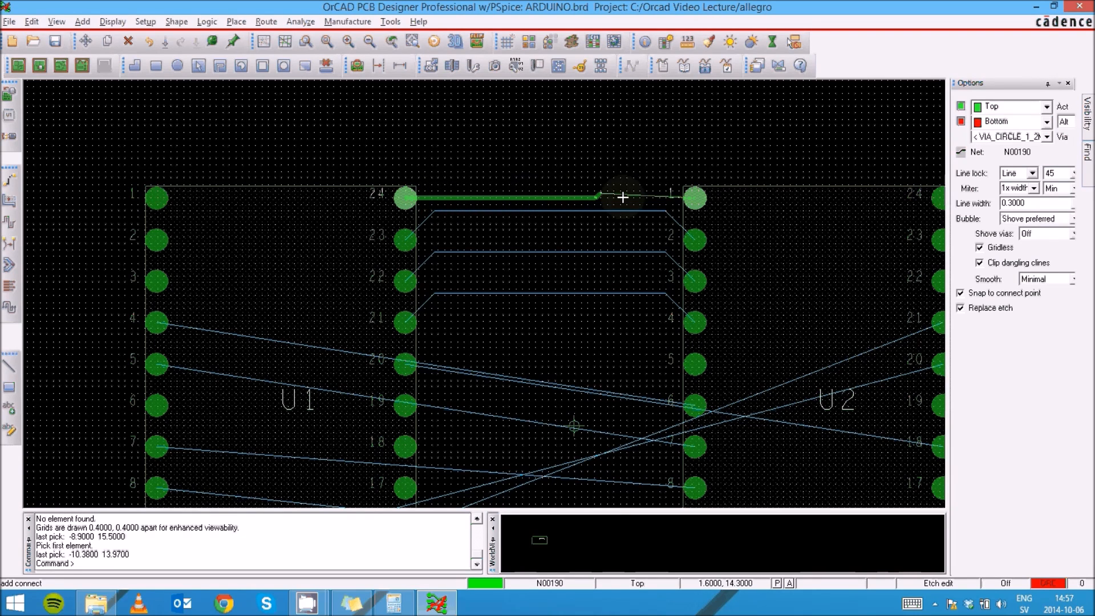
pyautogui.click(695, 198)
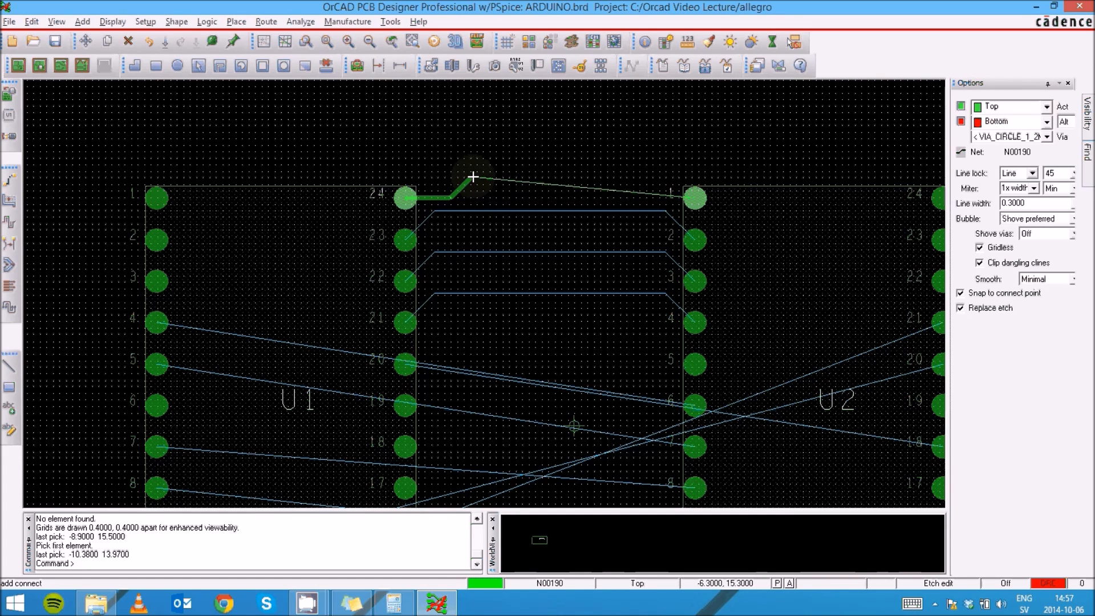
pyautogui.rightClick(473, 177)
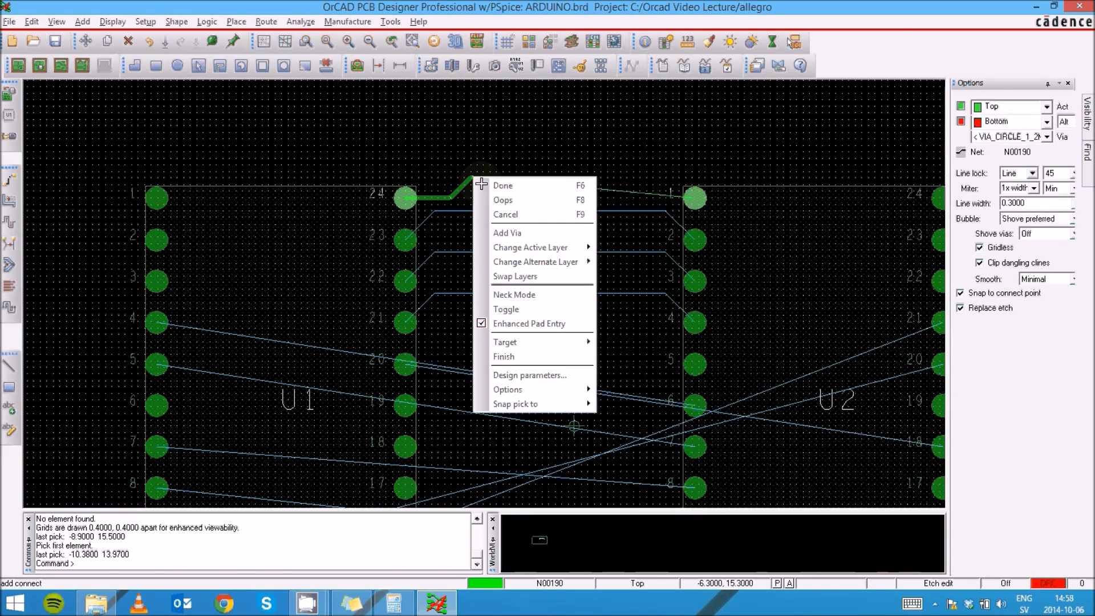
pyautogui.moveTo(533, 248)
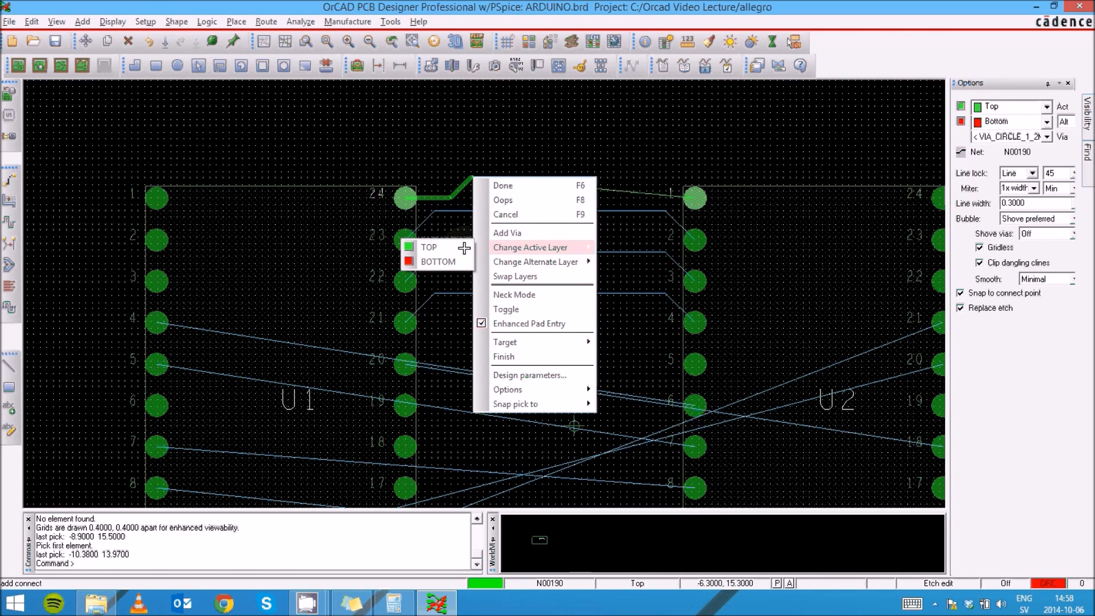
pyautogui.click(439, 261)
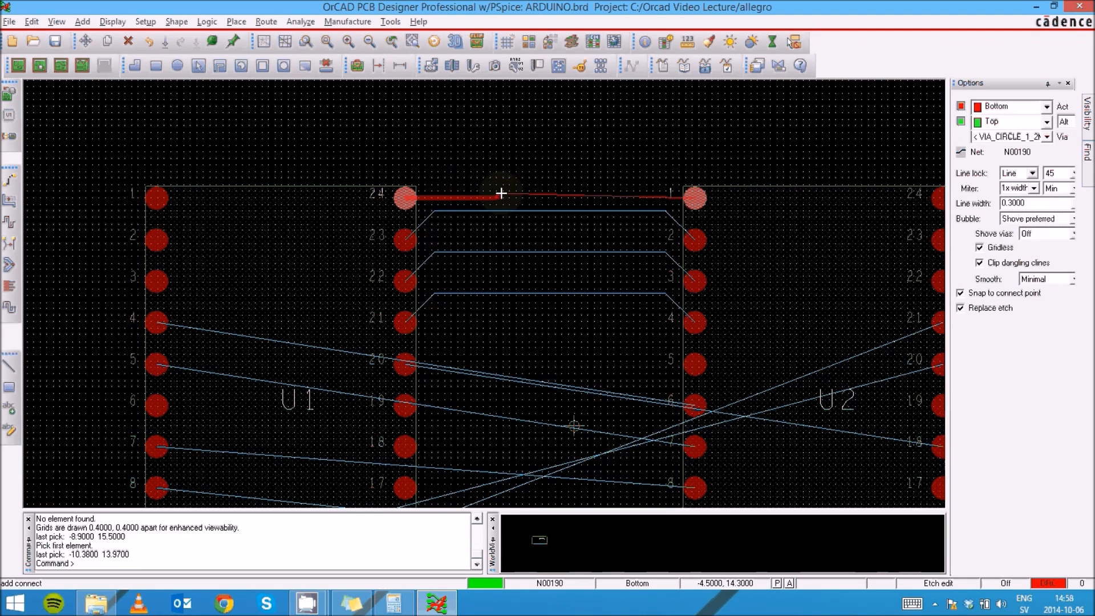
pyautogui.doubleClick(695, 196)
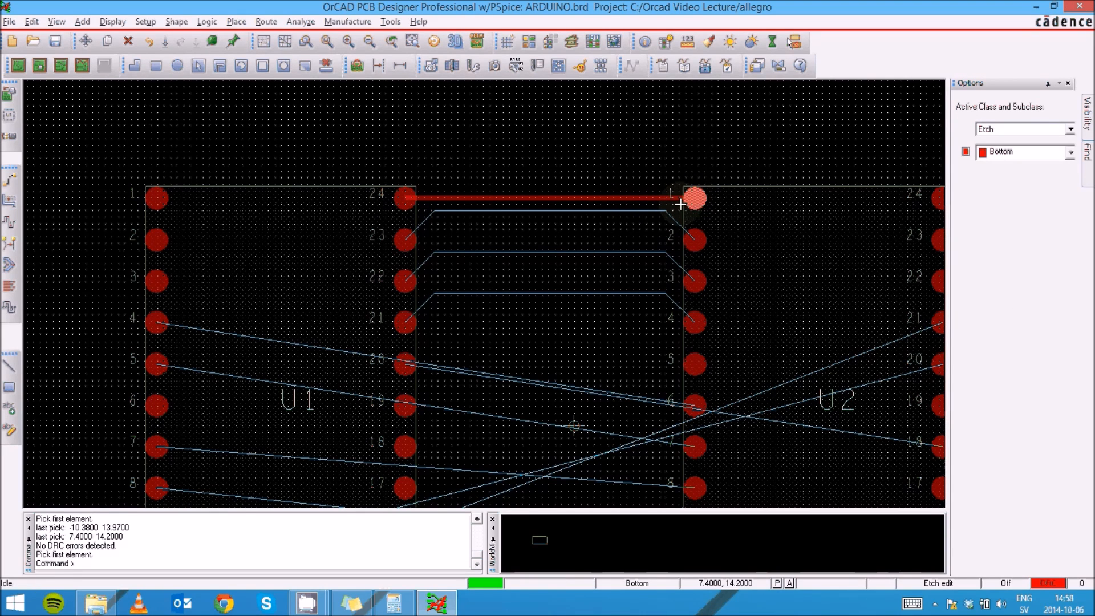
# - Route bottom-layer traces from U1 pins 23, 22 and 21 straight across to U2 pins 2, 3 and 4
pyautogui.click(426, 218)
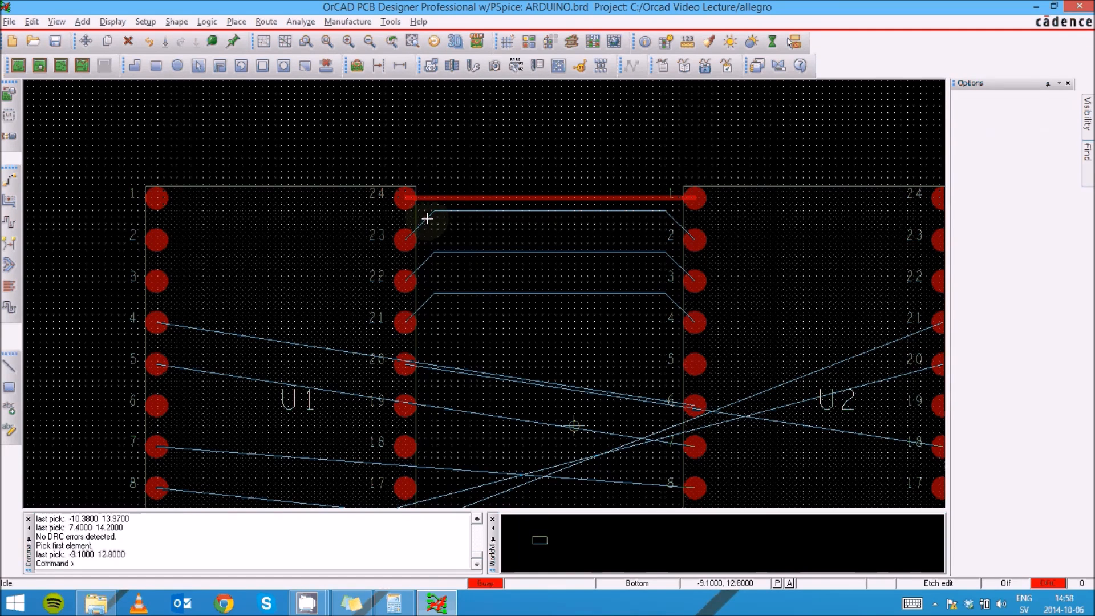
pyautogui.click(425, 217)
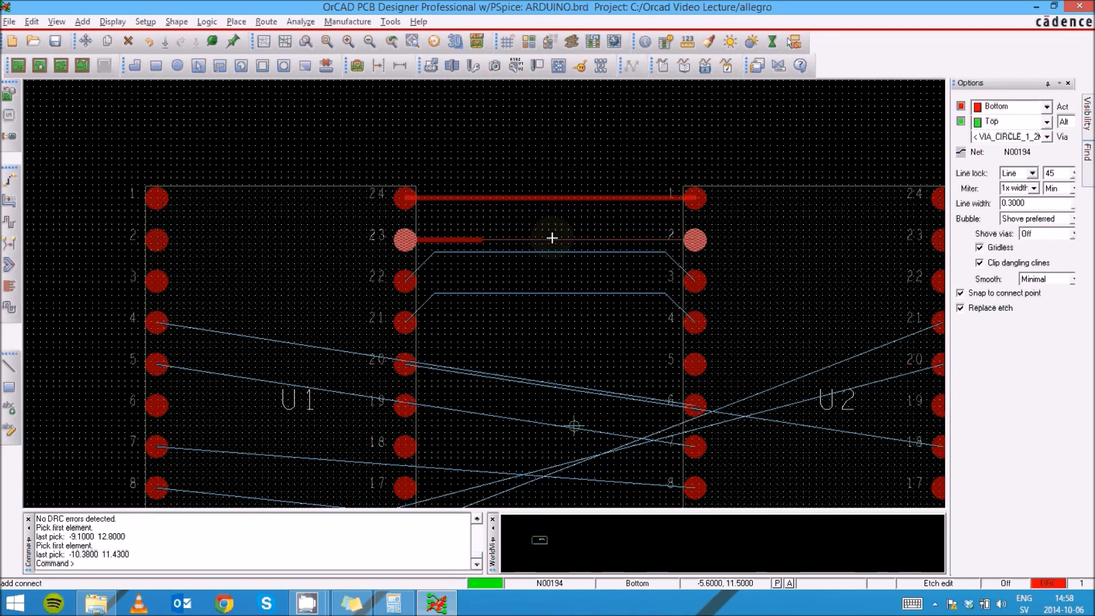
pyautogui.click(696, 239)
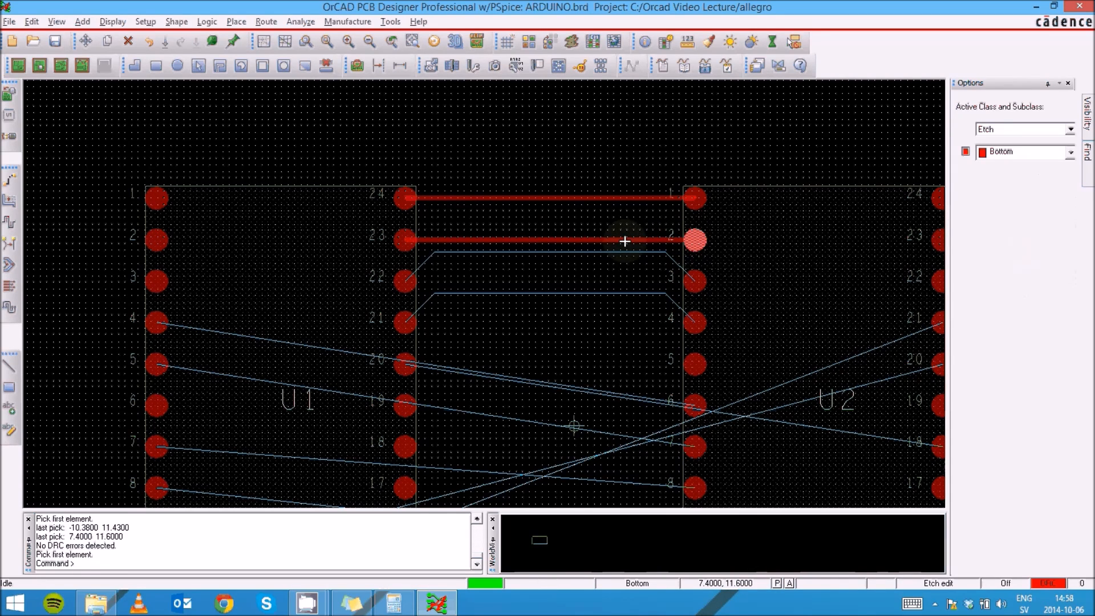
pyautogui.click(399, 277)
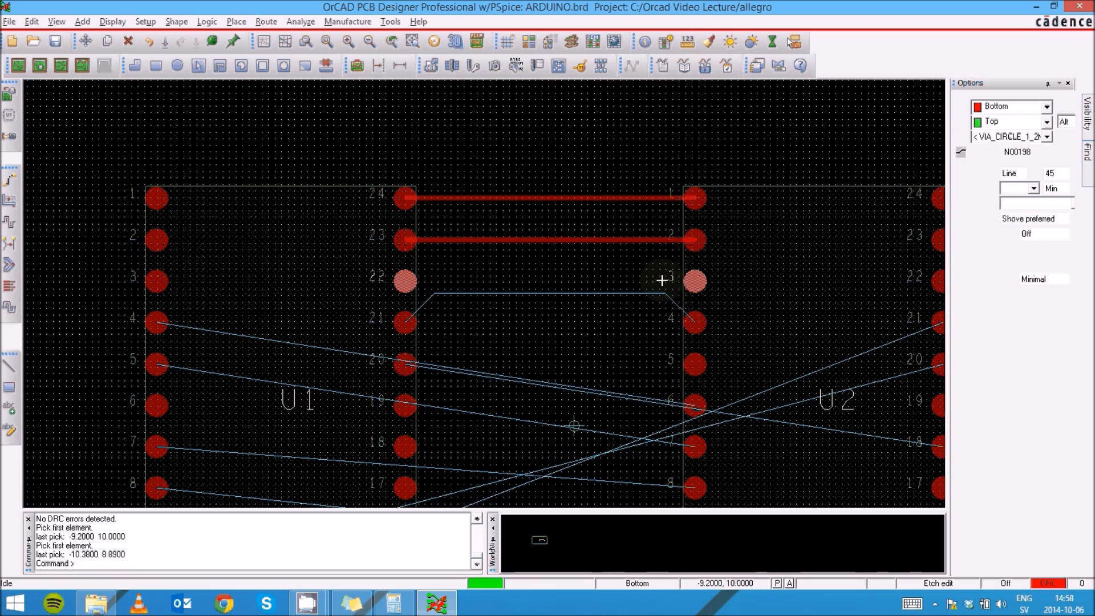
pyautogui.click(696, 279)
pyautogui.click(700, 278)
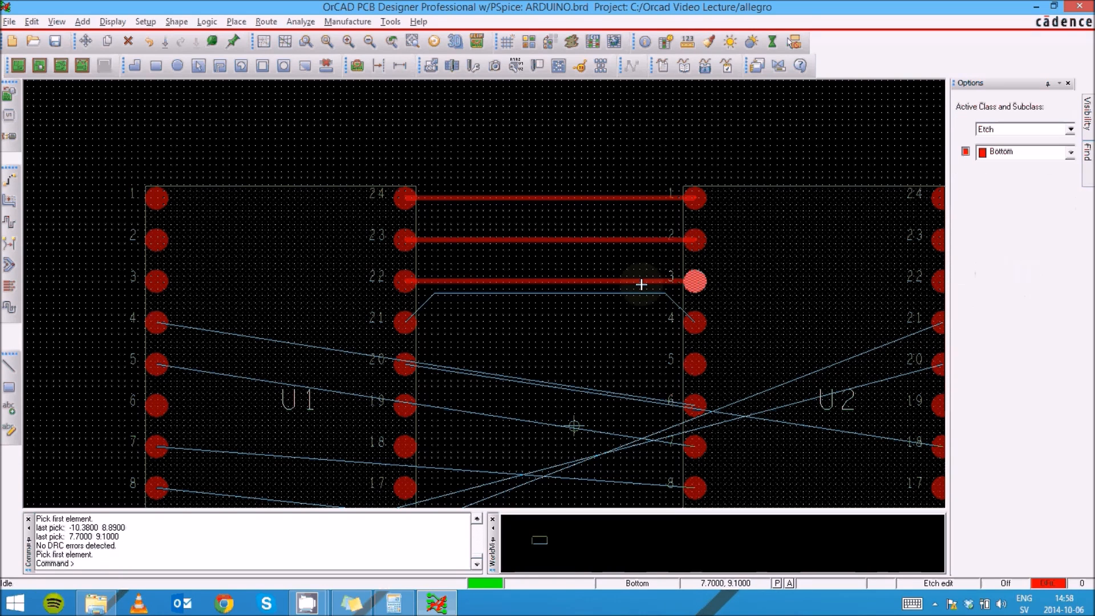
pyautogui.click(404, 322)
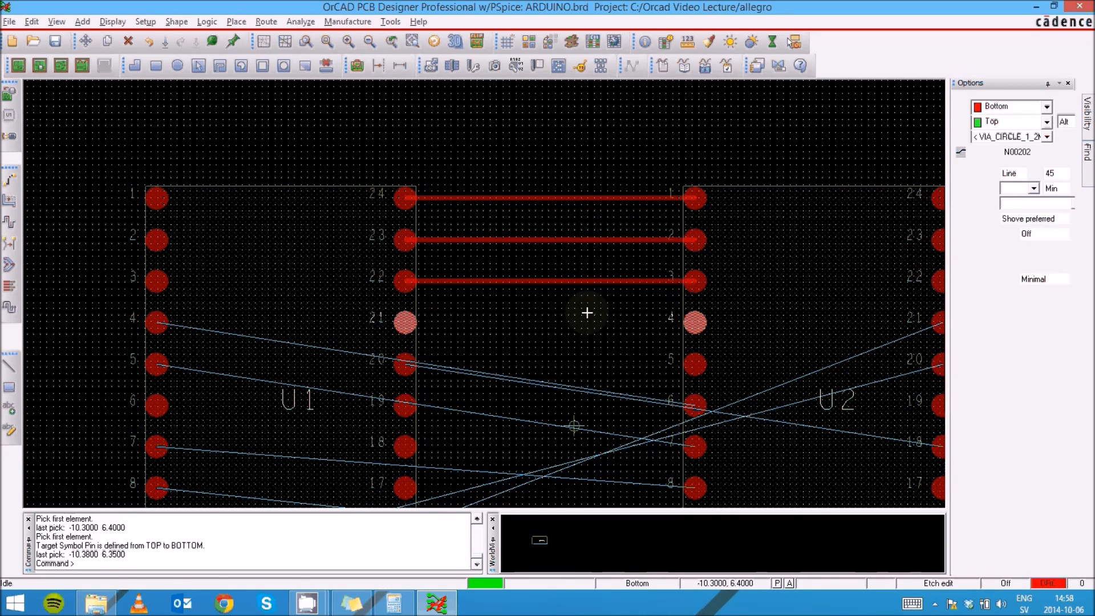
pyautogui.click(689, 323)
pyautogui.click(691, 322)
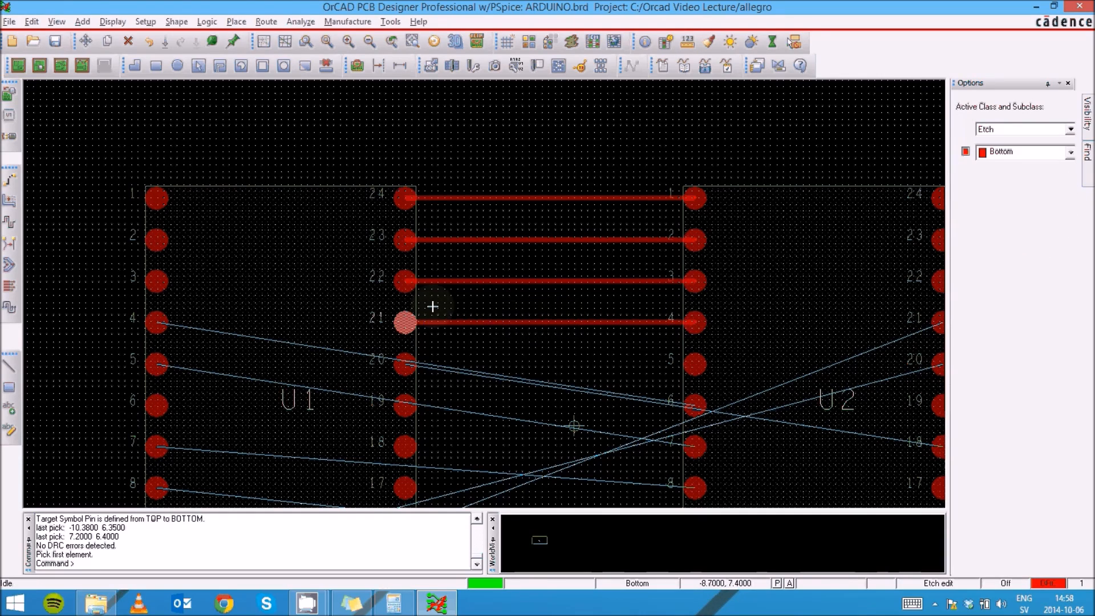
# - Start a trace at U2 pin 21 and run it down along the outside of U2
pyautogui.scroll(-1, 432, 306)
pyautogui.scroll(1, 425, 316)
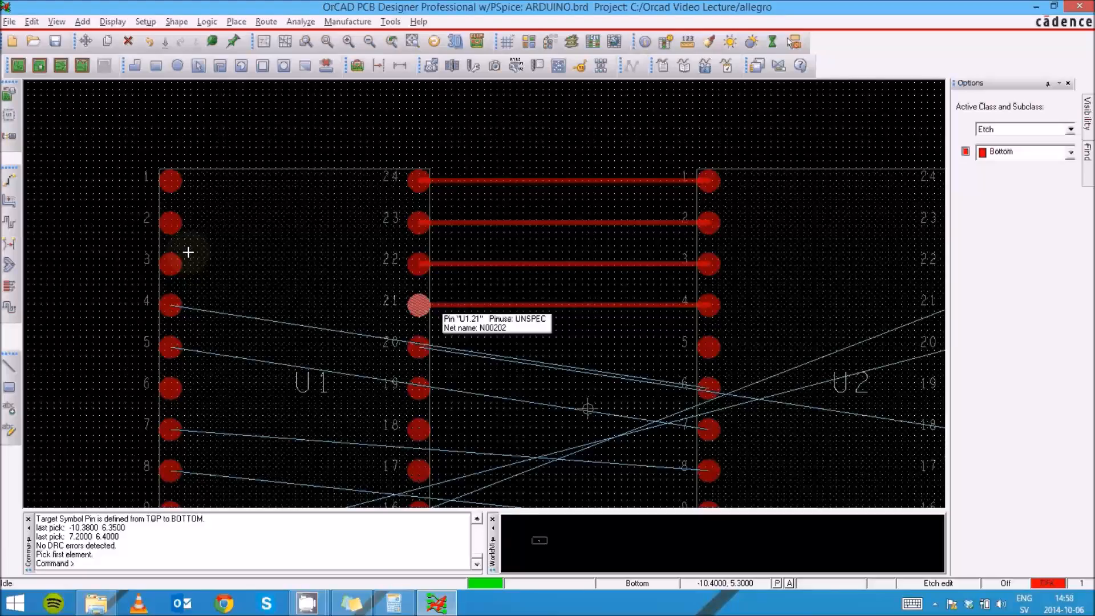
pyautogui.scroll(-1, 300, 264)
pyautogui.scroll(1, 301, 279)
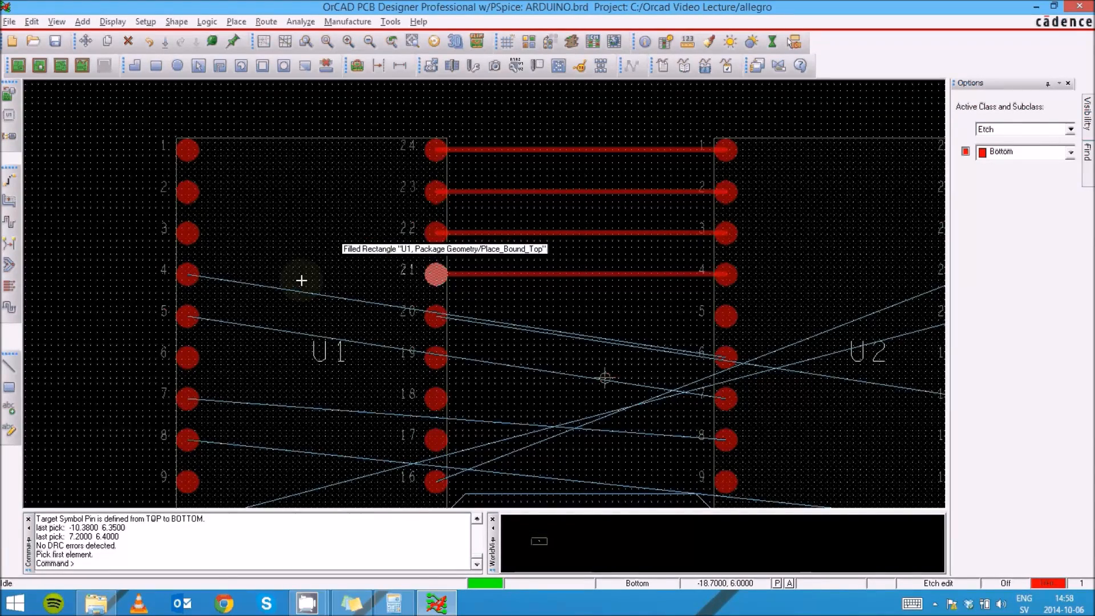
pyautogui.scroll(-1, 300, 281)
pyautogui.scroll(-1, 709, 281)
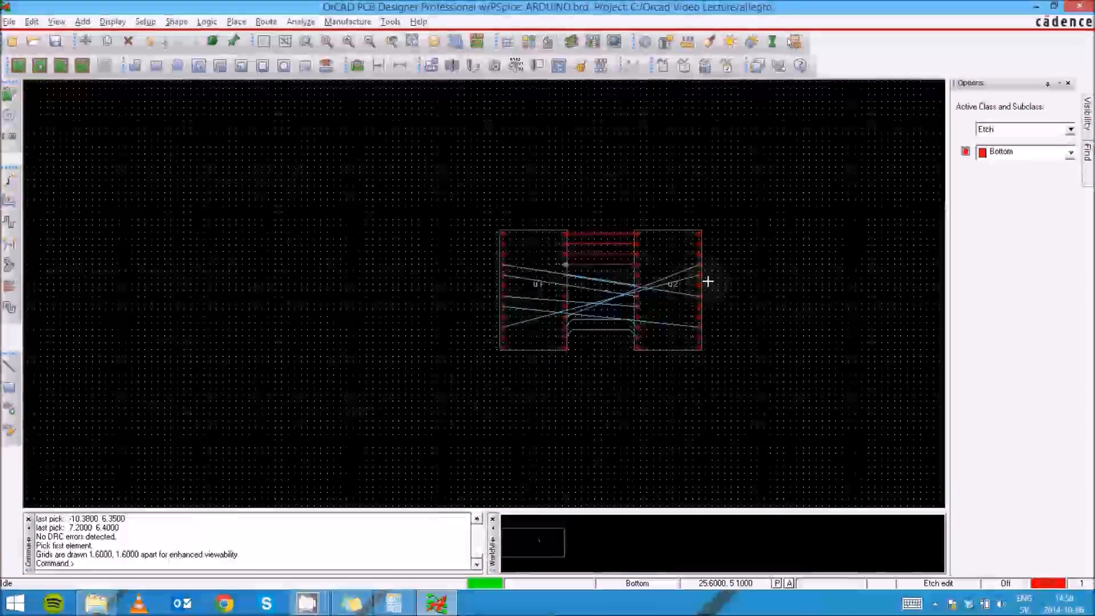
pyautogui.scroll(1, 702, 288)
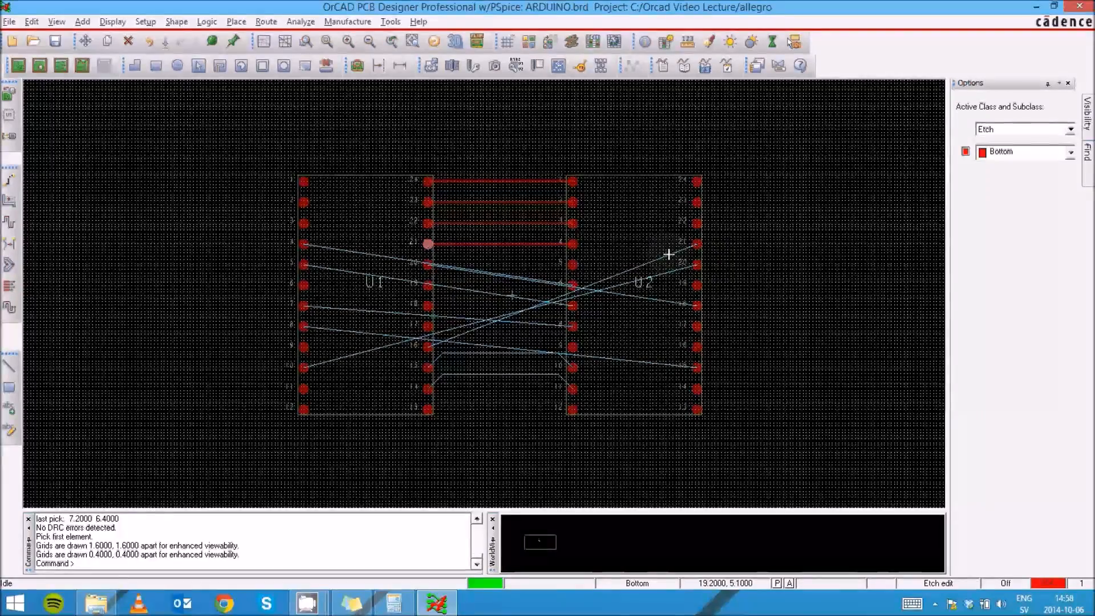
pyautogui.click(697, 245)
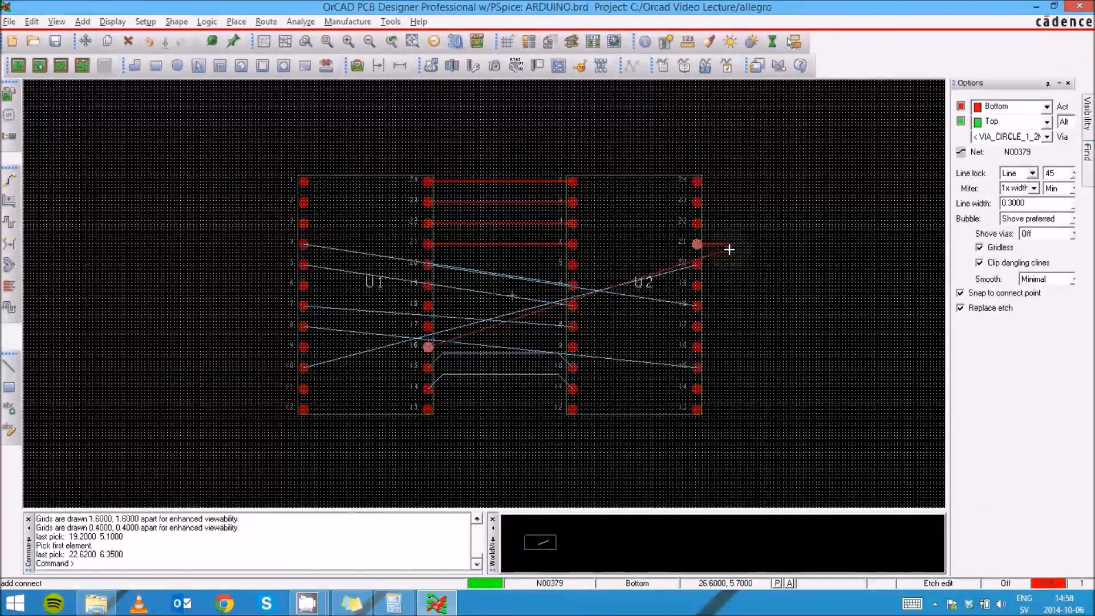
pyautogui.click(729, 250)
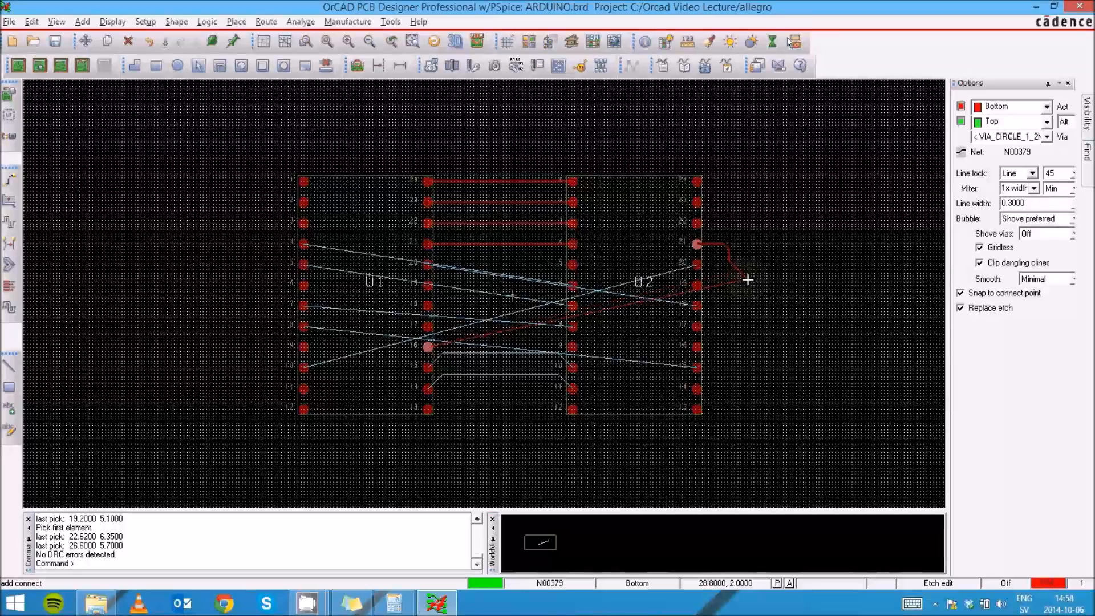
pyautogui.scroll(2, 738, 257)
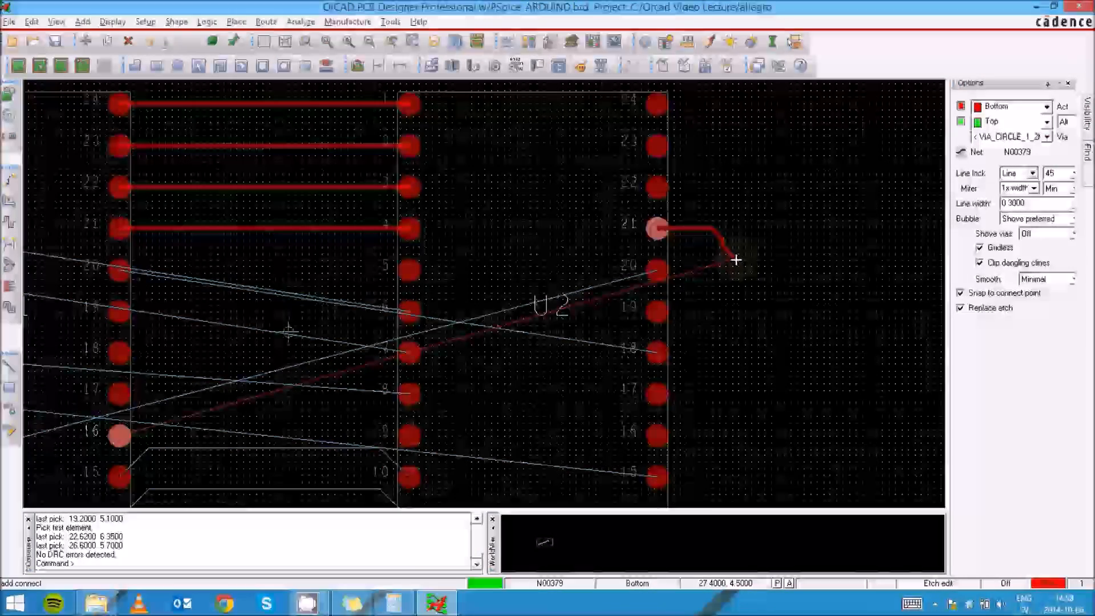
pyautogui.click(718, 342)
pyautogui.click(723, 337)
# - Continue the trace beneath both components and finish it at U1 pin 16
pyautogui.scroll(-6, 717, 340)
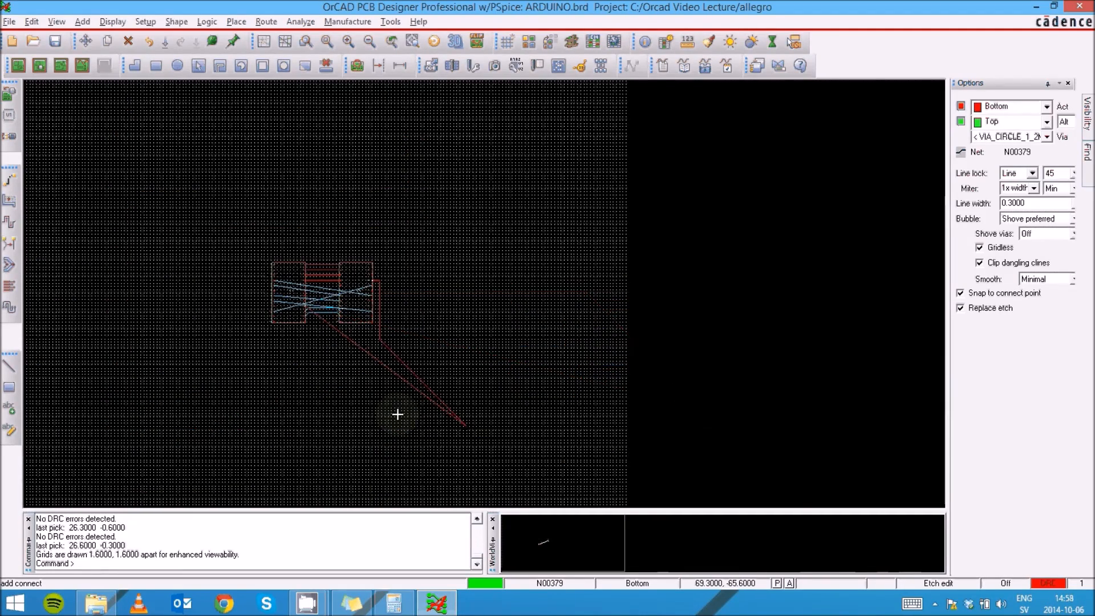
pyautogui.scroll(2, 332, 335)
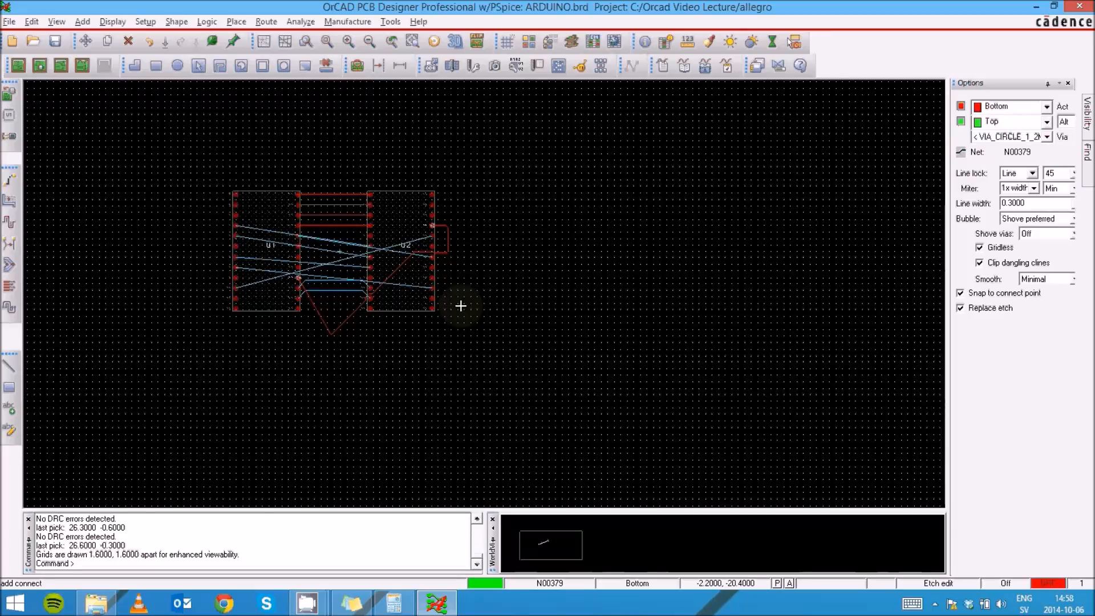
pyautogui.scroll(-1, 440, 299)
pyautogui.scroll(2, 438, 301)
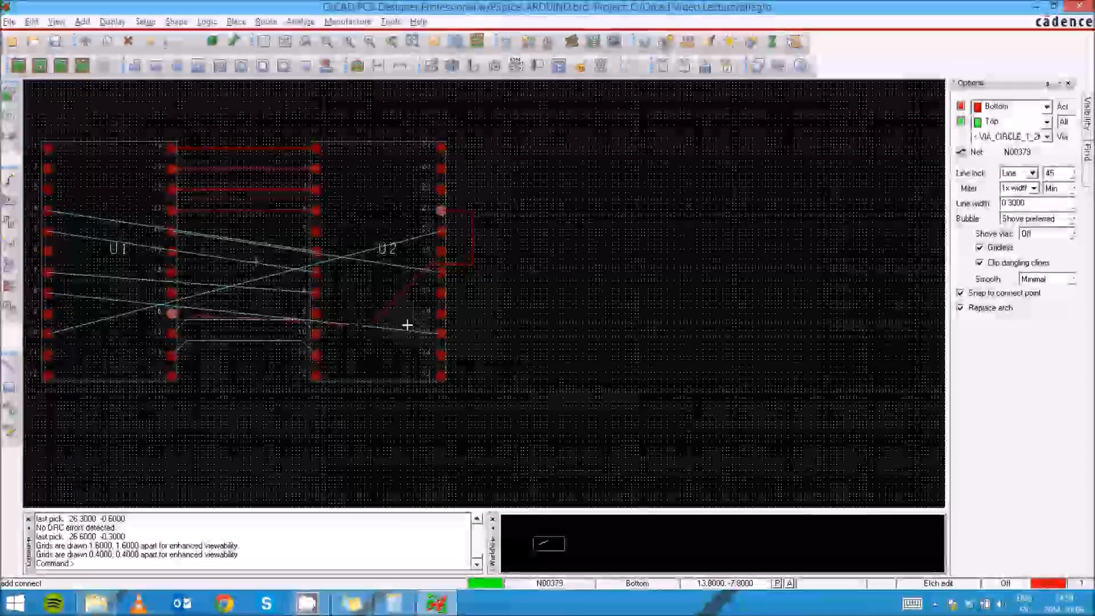
pyautogui.doubleClick(463, 406)
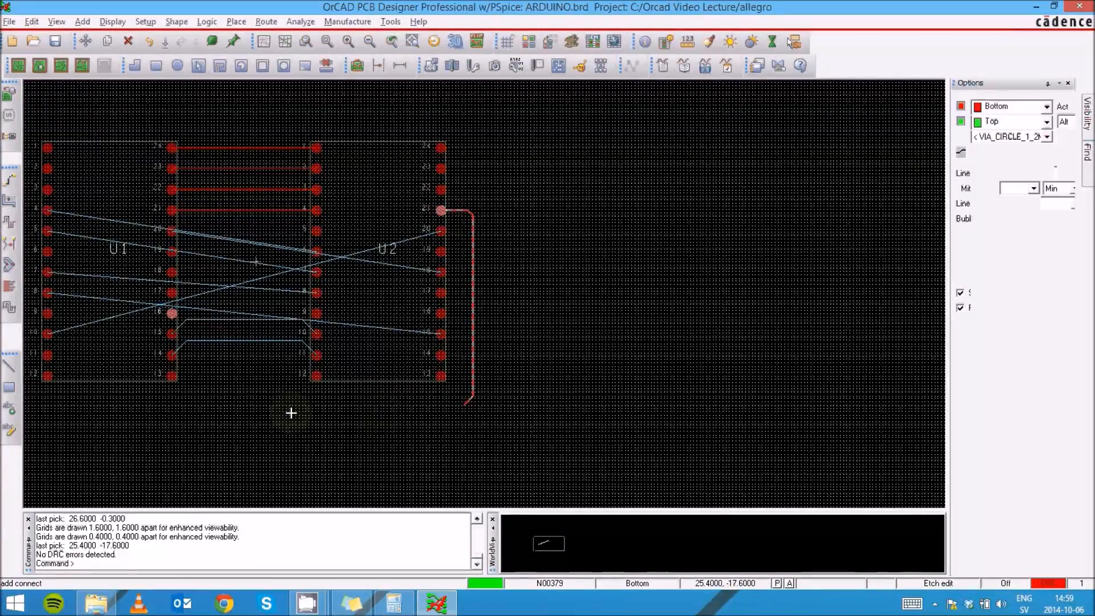
pyautogui.click(141, 395)
pyautogui.click(146, 318)
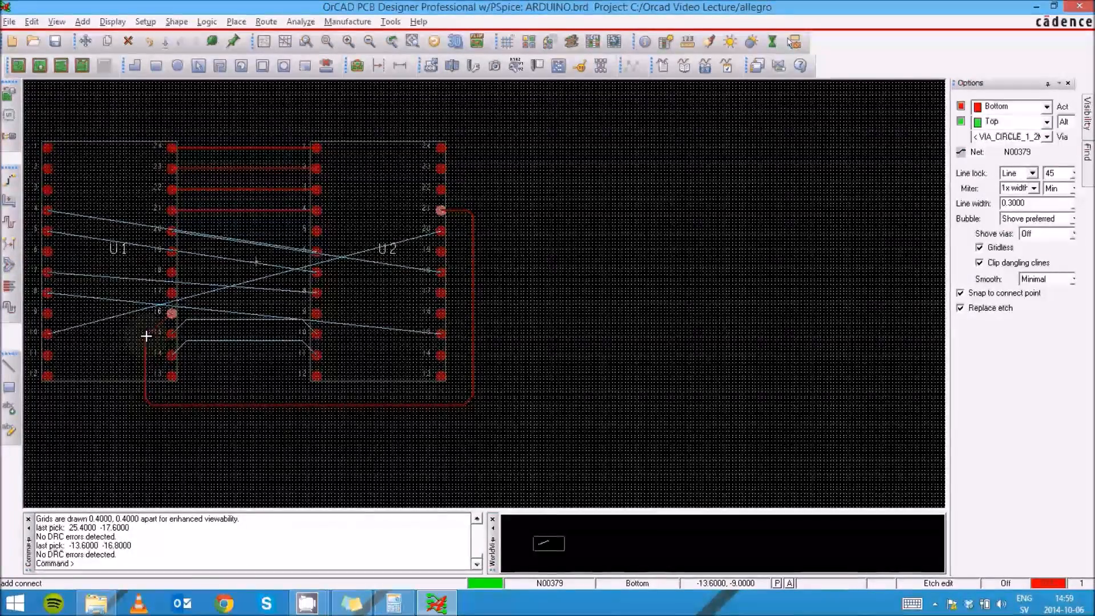
pyautogui.click(146, 319)
pyautogui.click(171, 313)
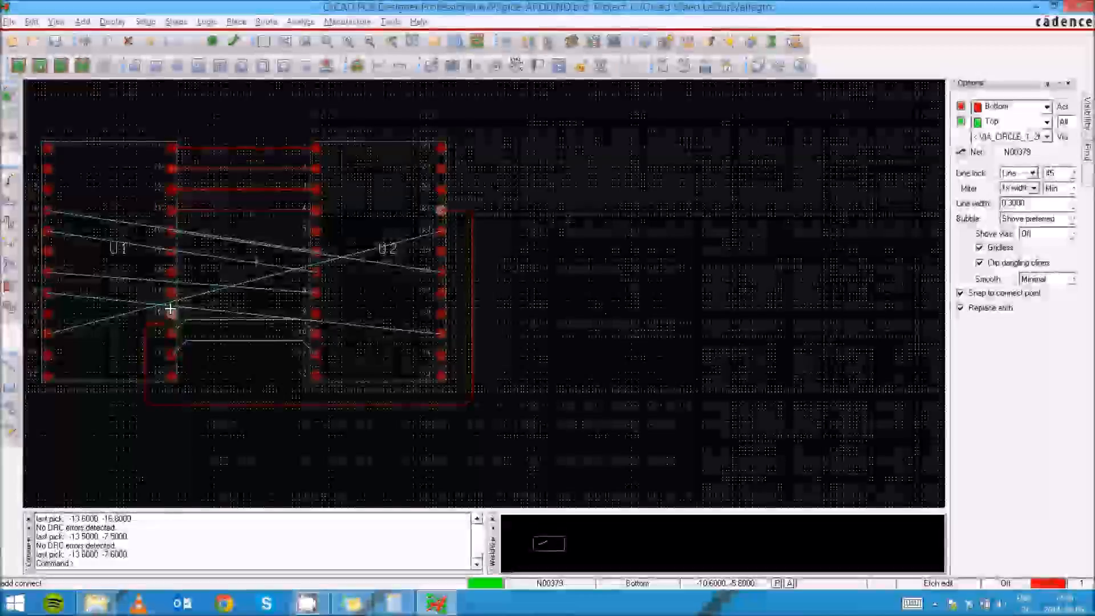
# - Route traces from U1 pin 14 to U2 pin 11 and from U1 pin 15 to U2 pin 10, then end routing
pyautogui.scroll(-2, 135, 342)
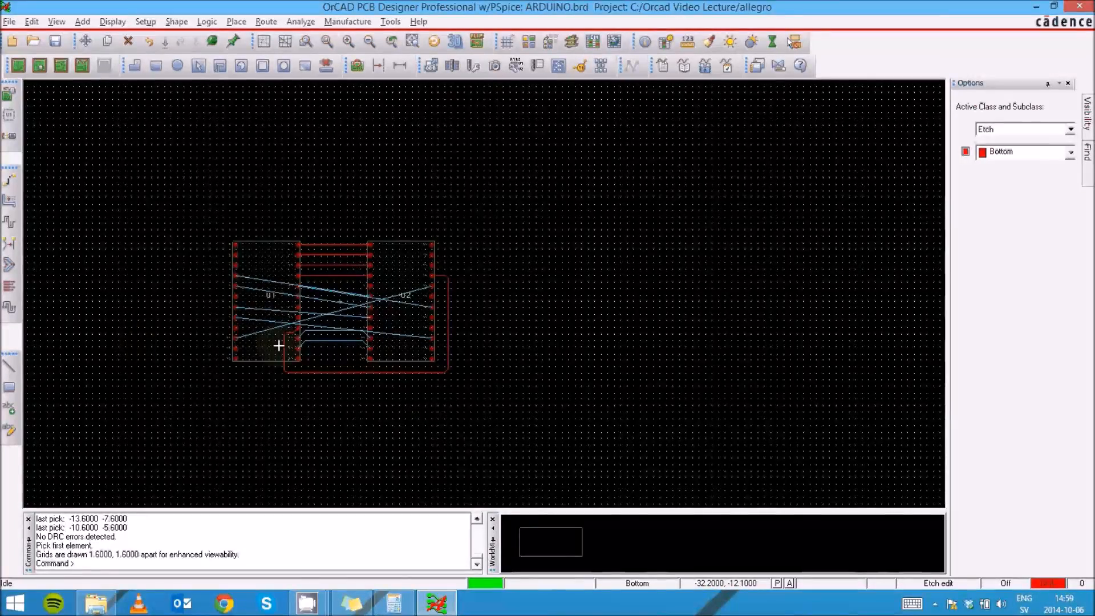
pyautogui.scroll(1, 291, 341)
pyautogui.scroll(2, 331, 358)
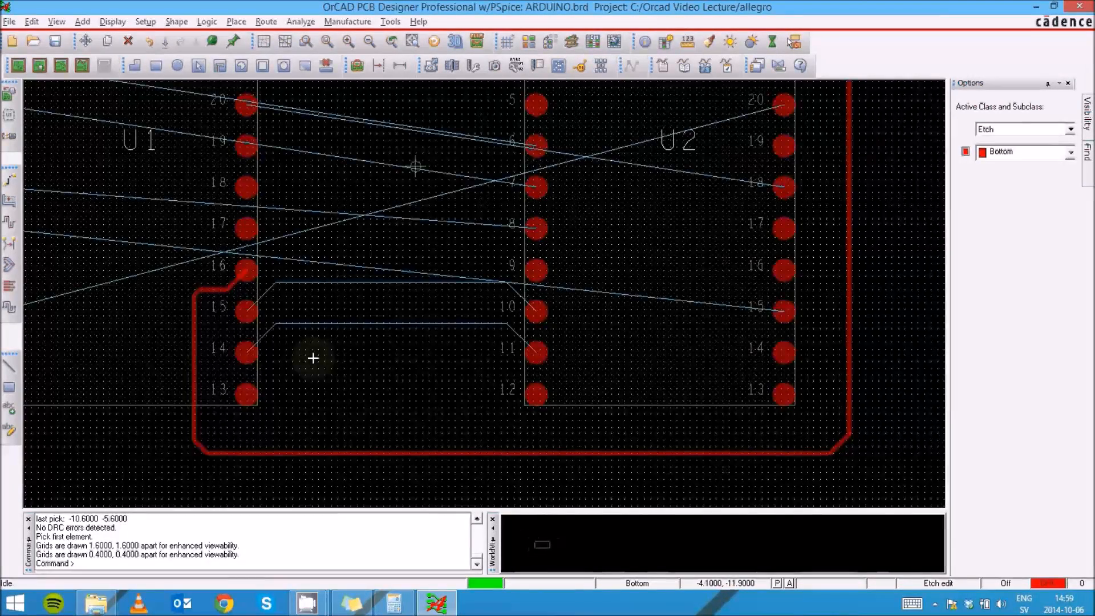
pyautogui.click(274, 328)
pyautogui.click(535, 352)
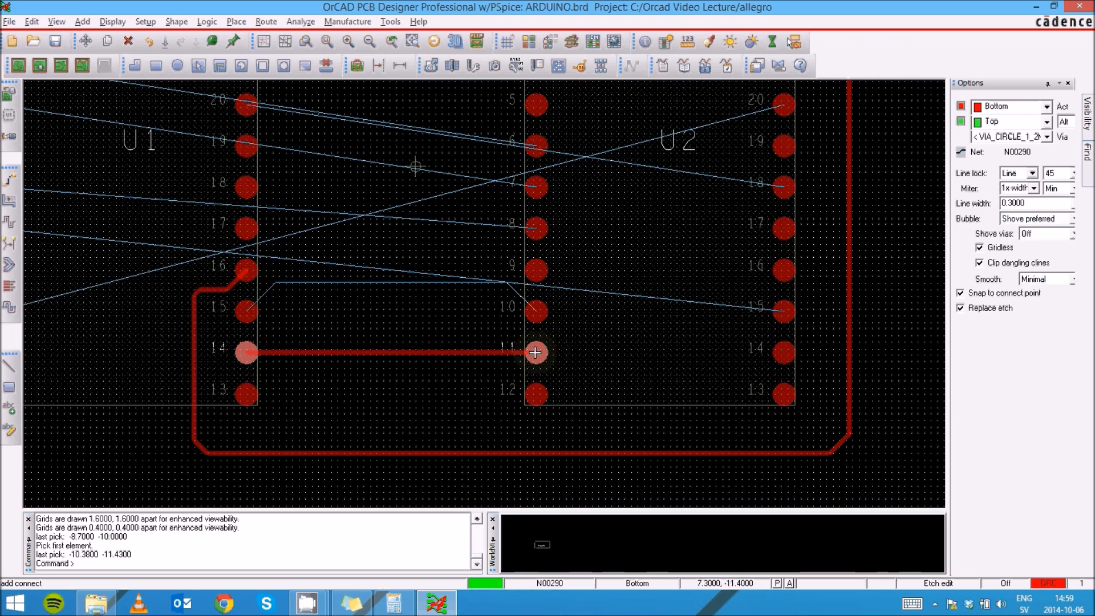
pyautogui.click(250, 308)
pyautogui.click(263, 292)
pyautogui.click(537, 311)
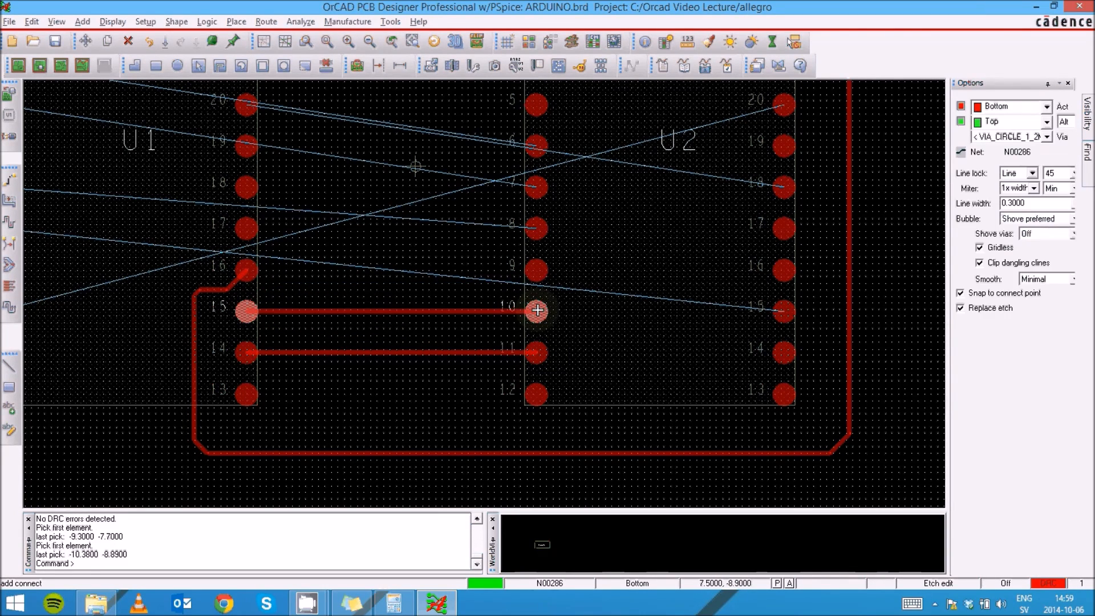
pyautogui.press('F6')
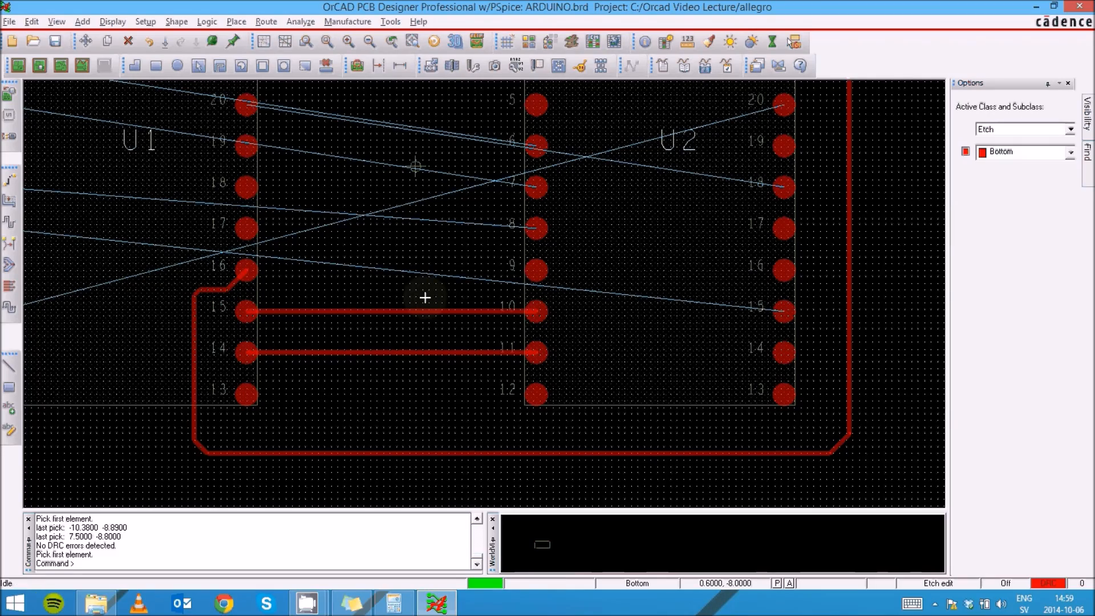
pyautogui.scroll(-2, 423, 296)
pyautogui.scroll(2, 180, 320)
pyautogui.scroll(-2, 181, 323)
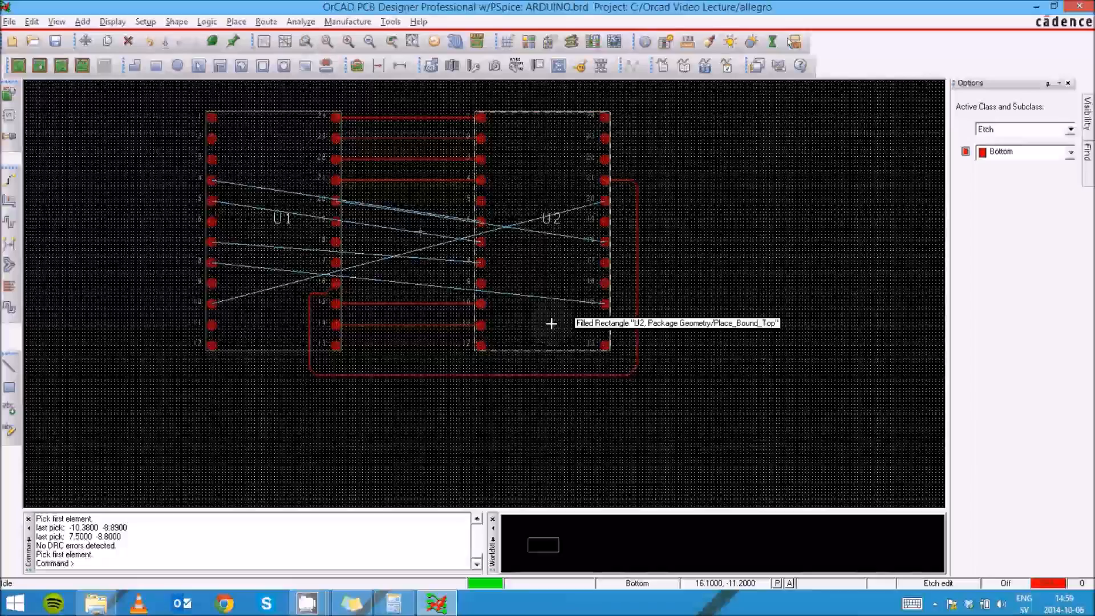
# - Start a trace at U2 pin 15, run it out to the right beside the outer trace, and add a via
pyautogui.scroll(2, 552, 324)
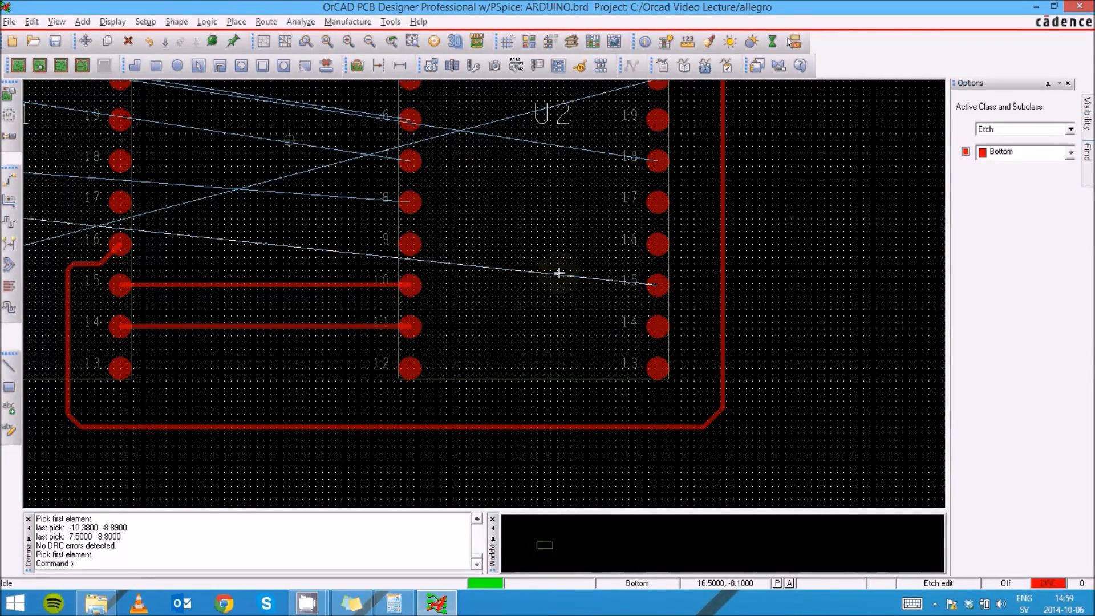
pyautogui.moveTo(625, 282)
pyautogui.click(624, 282)
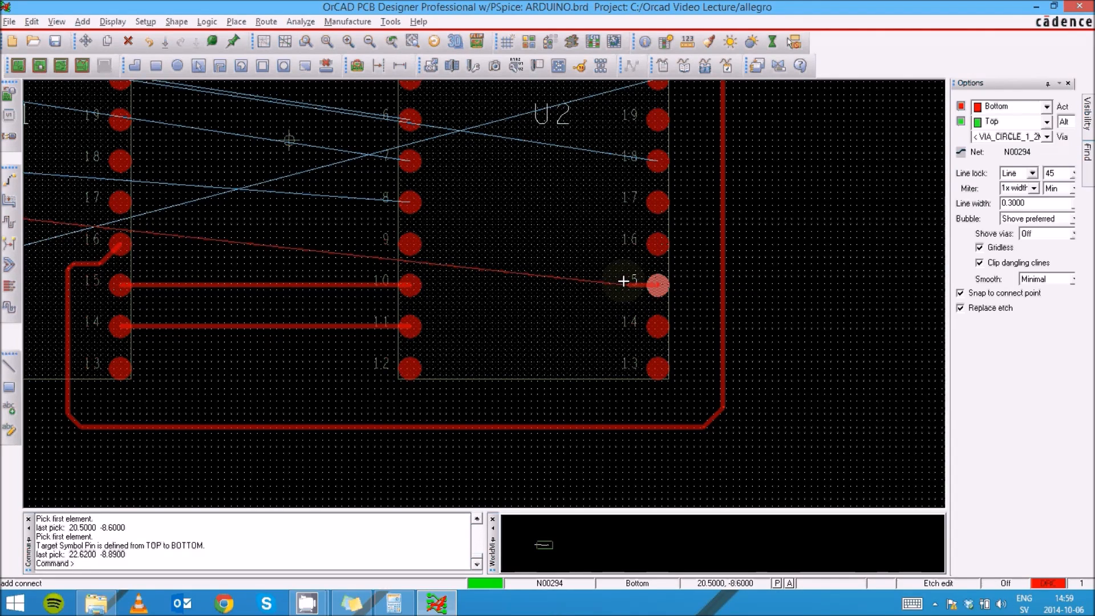
pyautogui.scroll(2, 695, 283)
pyautogui.scroll(-2, 695, 289)
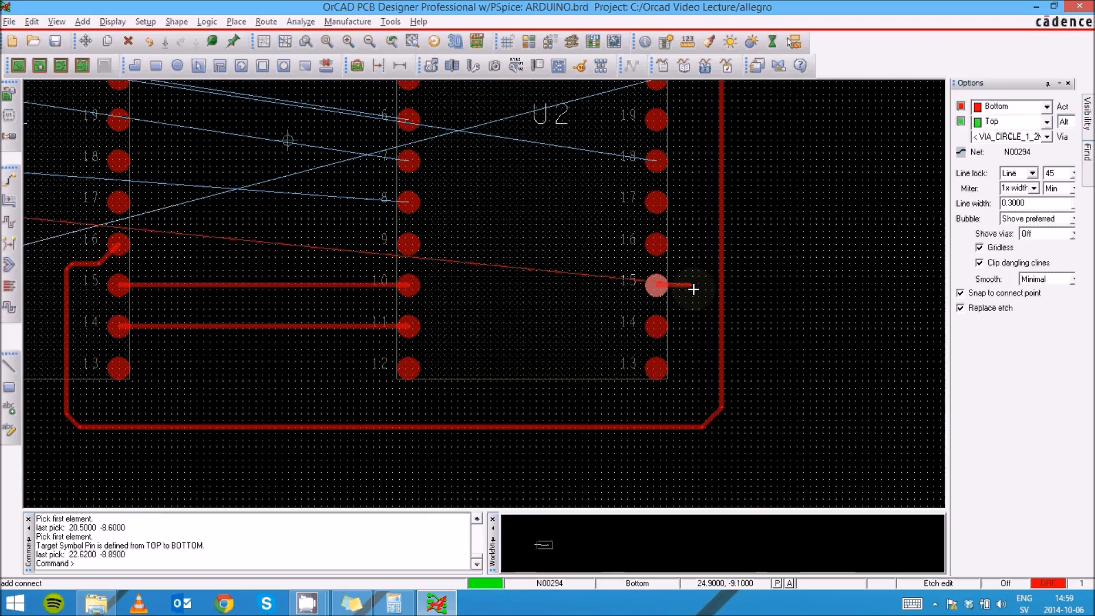
pyautogui.scroll(-2, 693, 289)
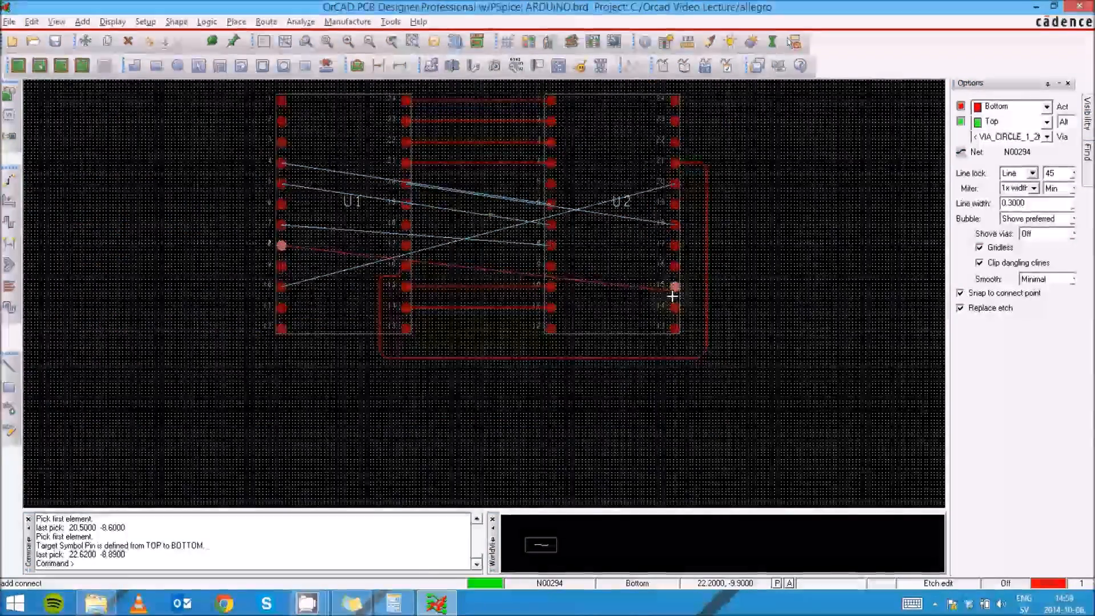
pyautogui.scroll(2, 673, 296)
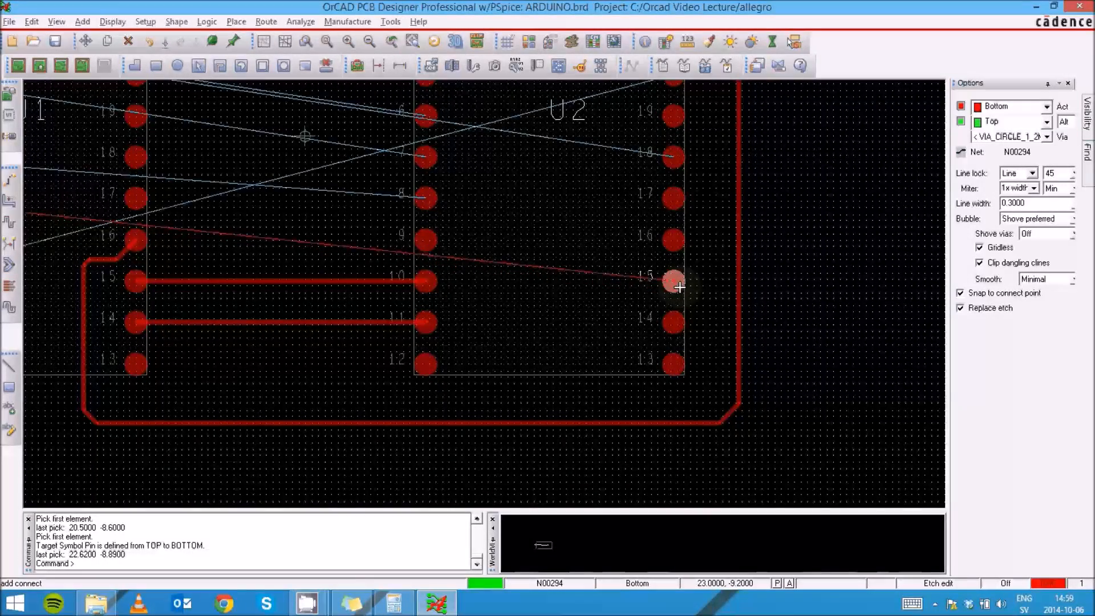
pyautogui.scroll(1, 681, 285)
pyautogui.scroll(-1, 680, 285)
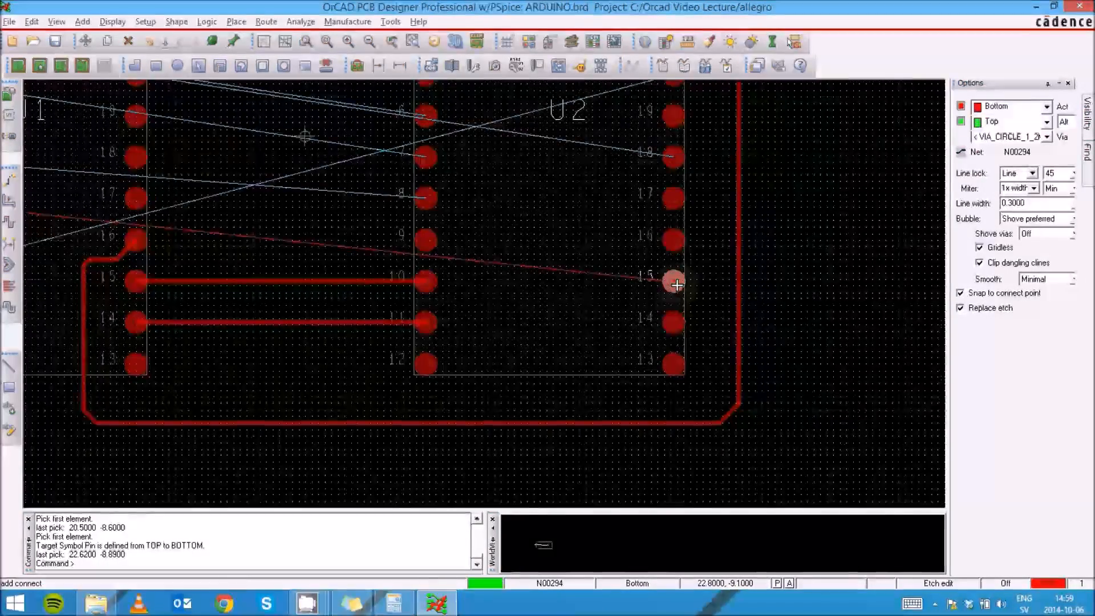
pyautogui.scroll(-1, 678, 286)
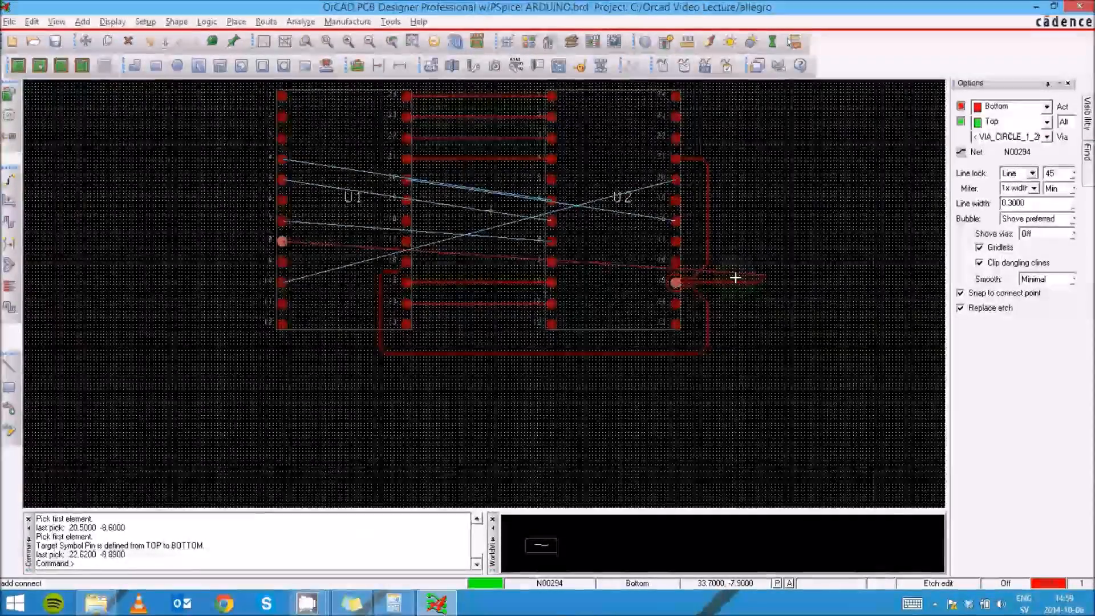
pyautogui.scroll(1, 712, 278)
pyautogui.scroll(1, 695, 284)
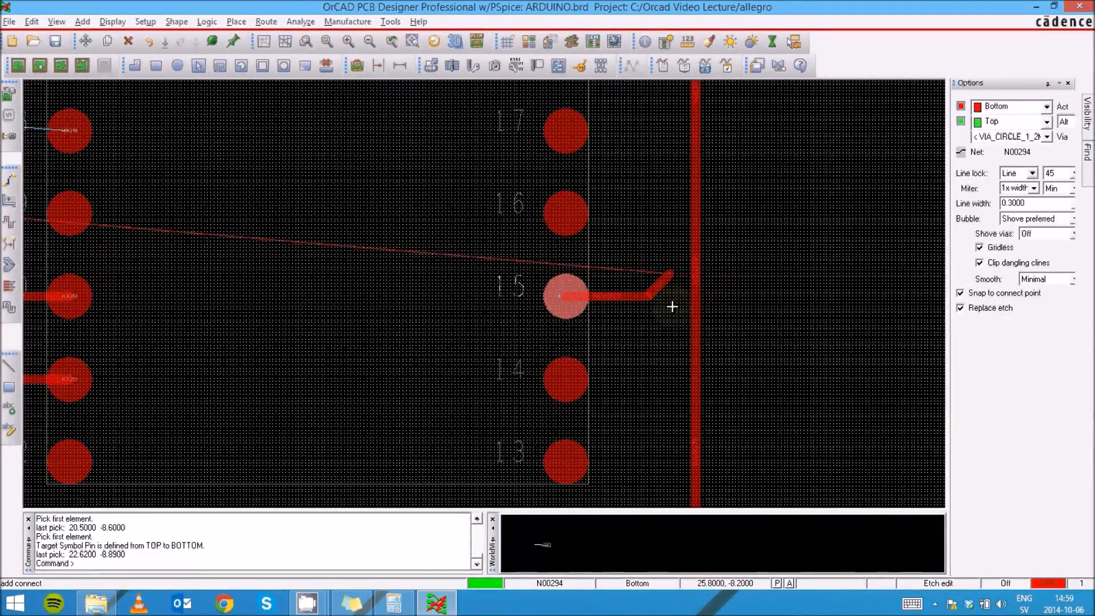
pyautogui.doubleClick(739, 295)
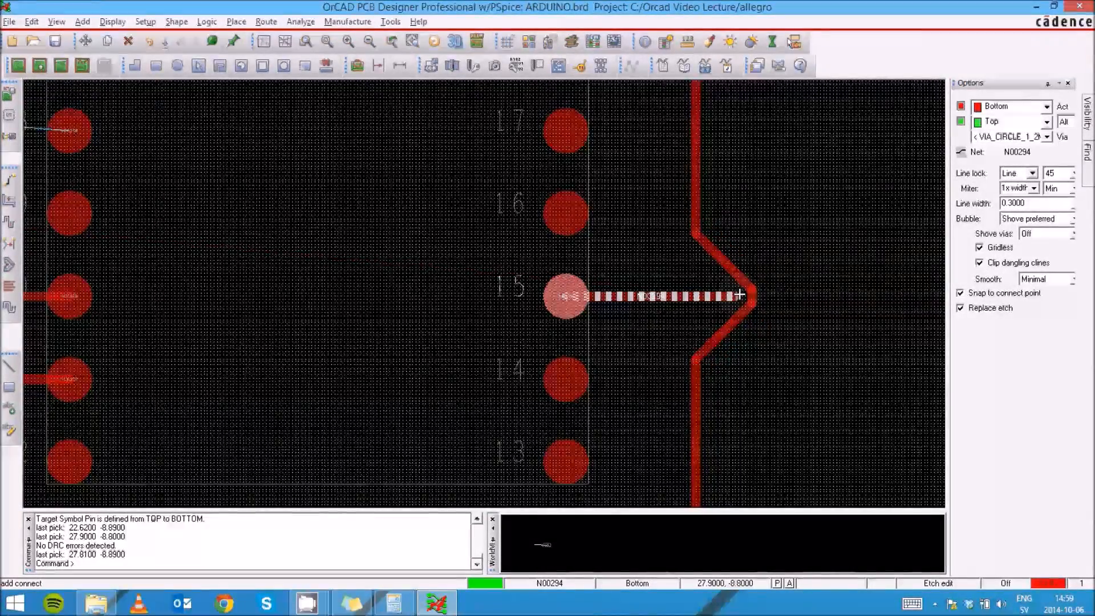
pyautogui.rightClick(739, 295)
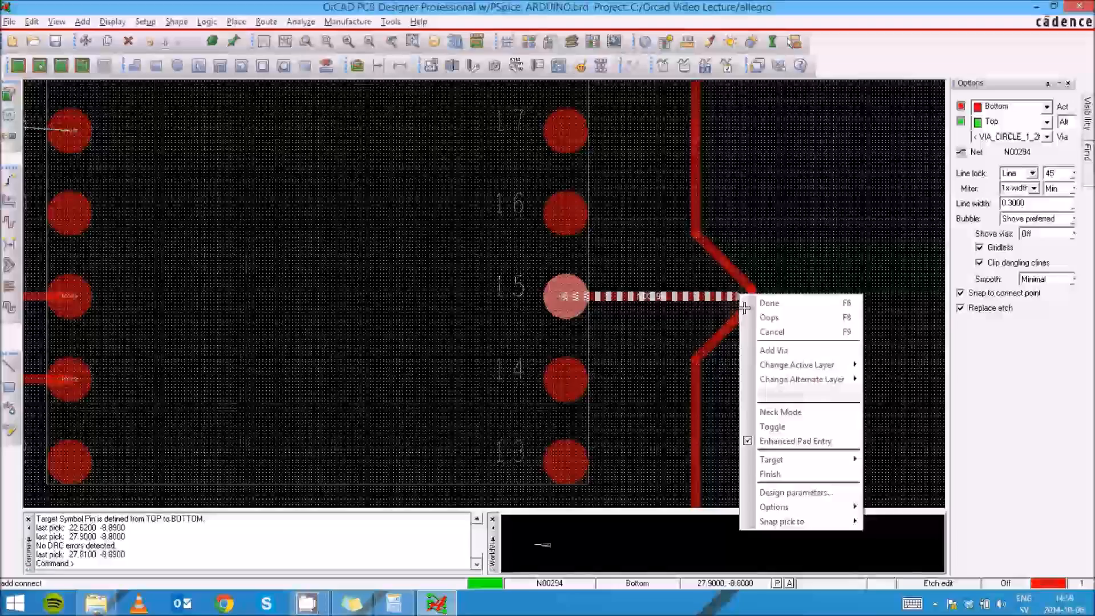
pyautogui.click(774, 352)
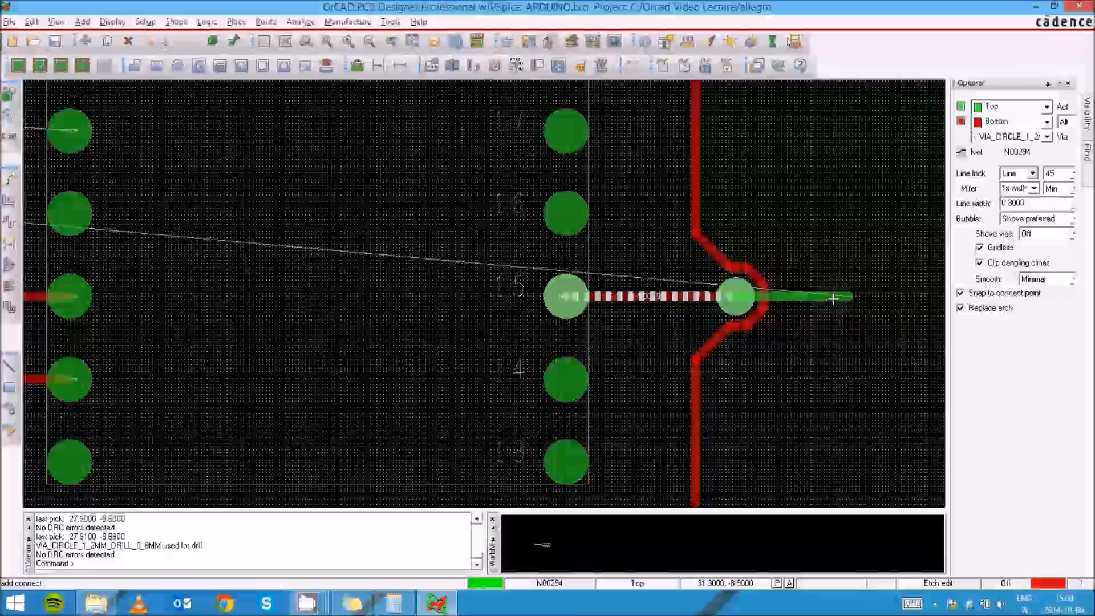
# - Continue the trace on the top layer across the outer trace and add a second via back to bottom
pyautogui.doubleClick(831, 297)
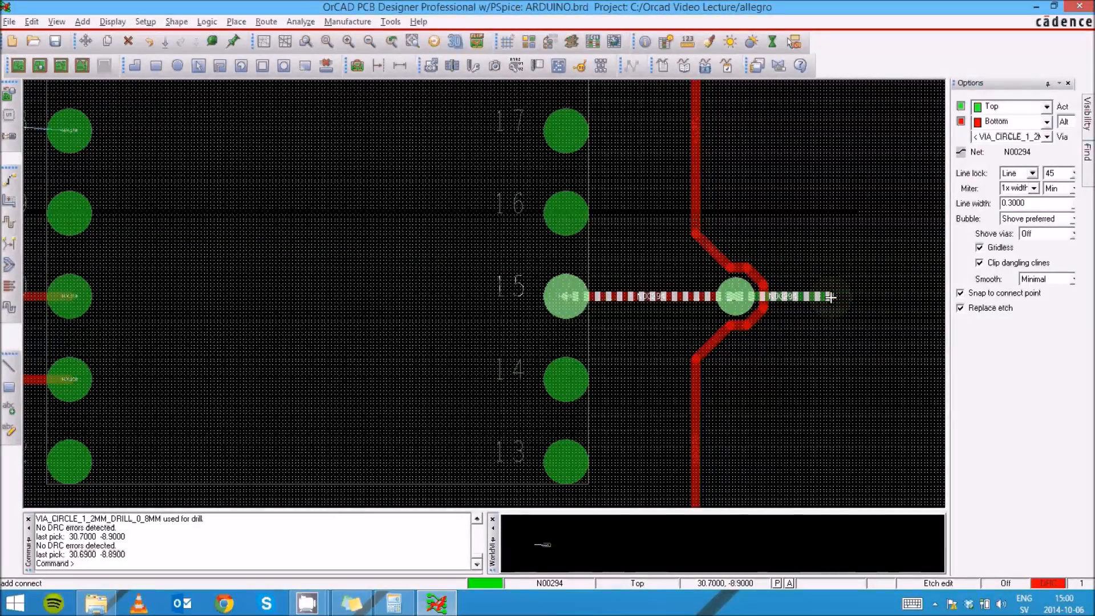
pyautogui.rightClick(830, 297)
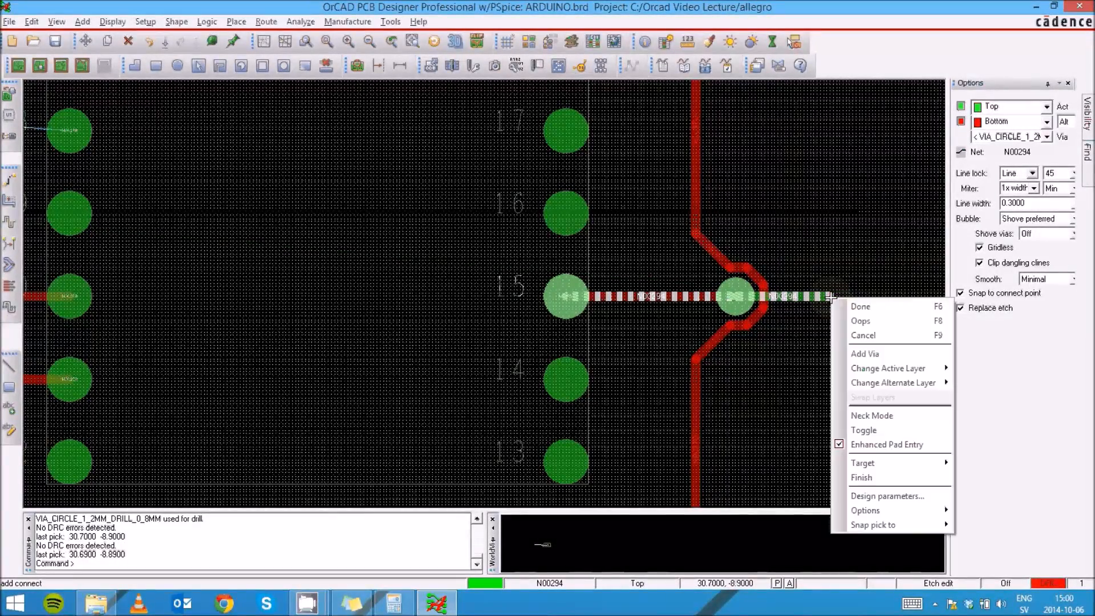
pyautogui.click(876, 356)
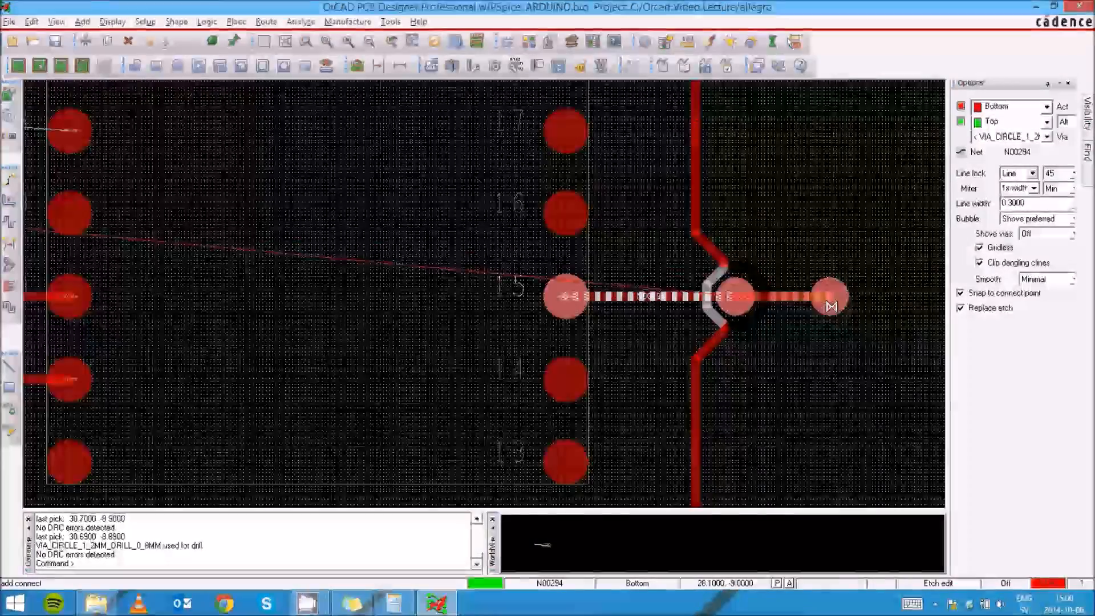
# - Route the bottom-layer trace down, beneath both components, and up to finish at U1 pin 8
pyautogui.scroll(-1, 836, 312)
pyautogui.scroll(-1, 836, 312)
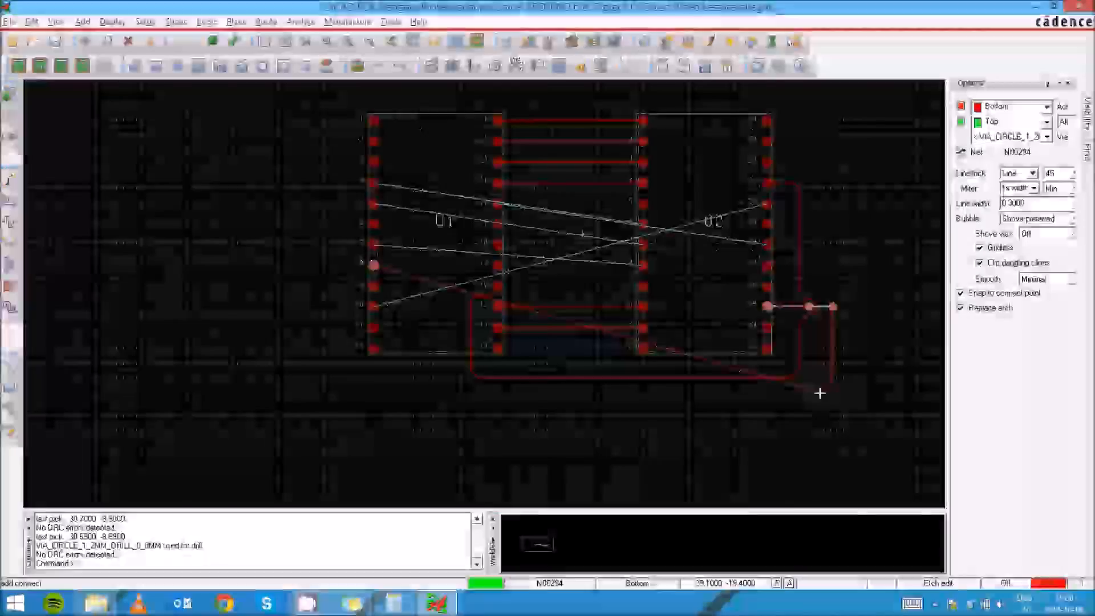
pyautogui.click(804, 391)
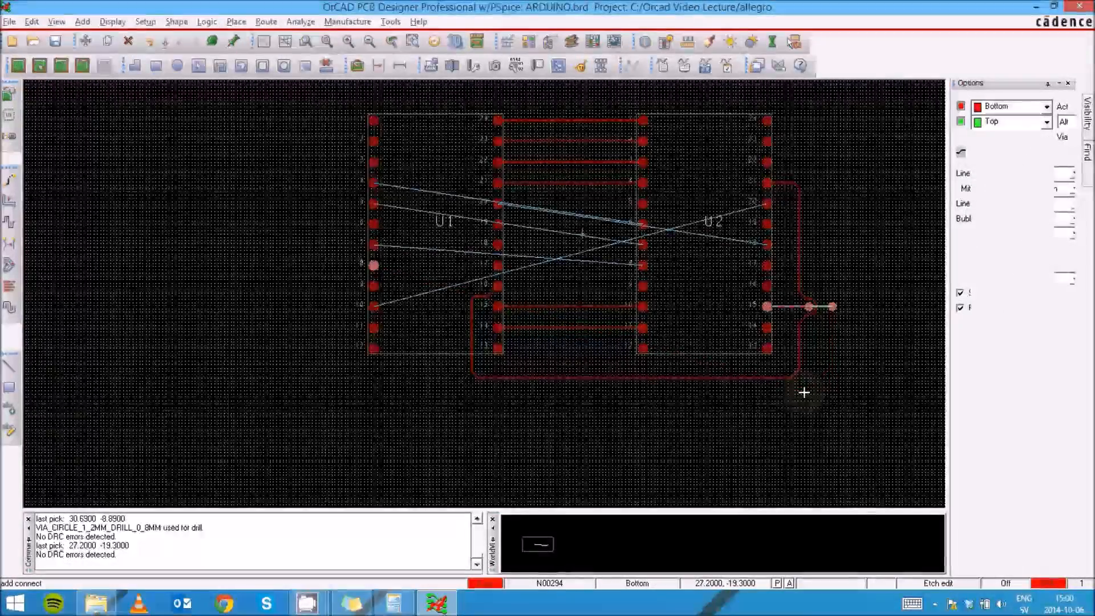
pyautogui.click(346, 383)
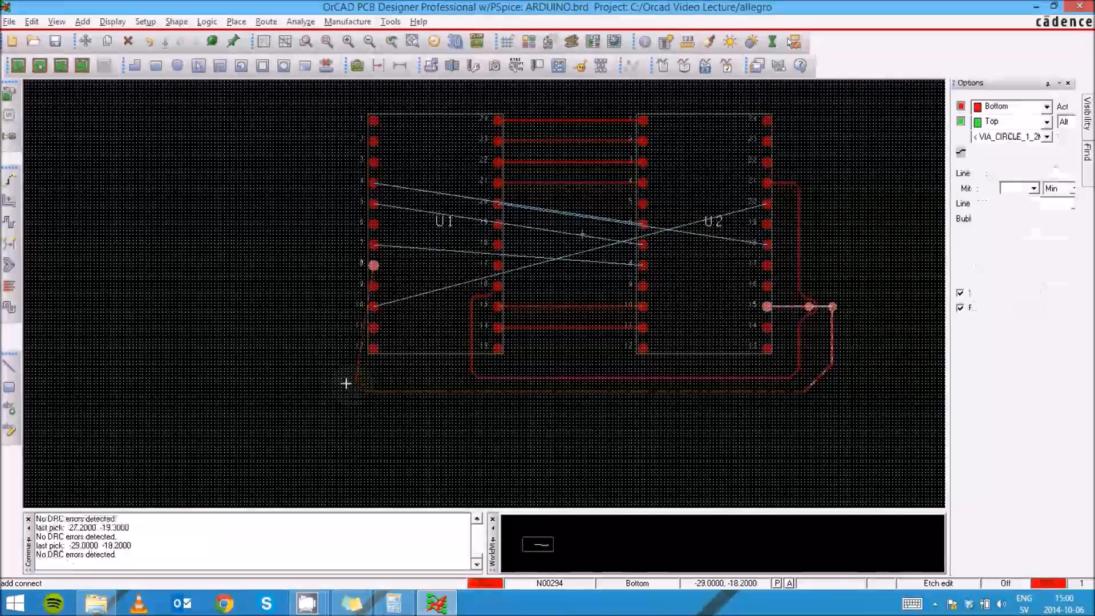
pyautogui.doubleClick(345, 280)
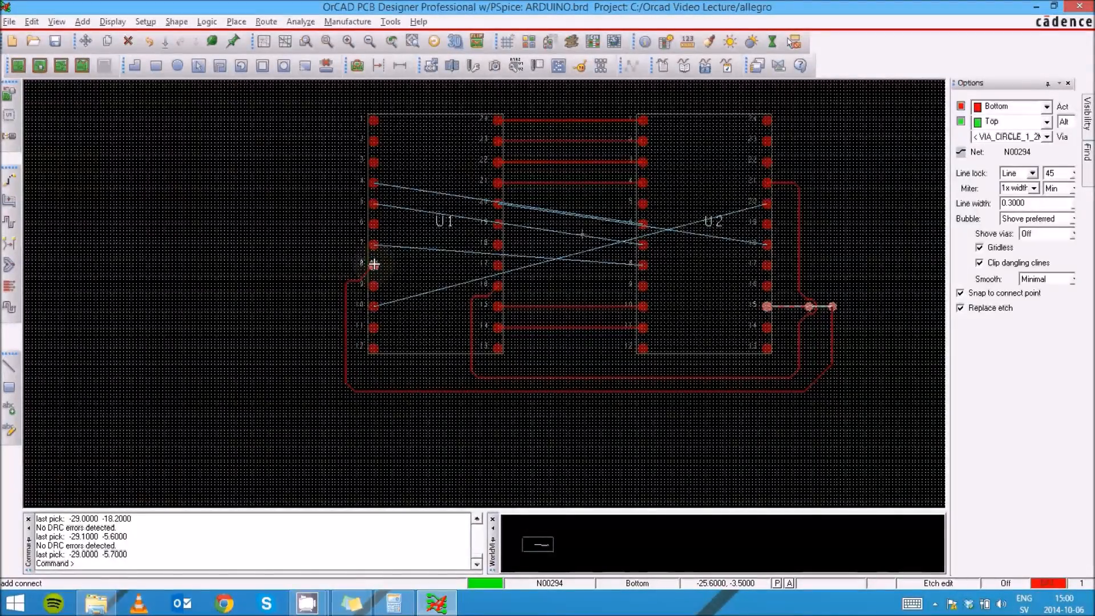
pyautogui.click(374, 264)
# - Slide the neighbouring trace's vertical and diagonal segments to the right, clear of U2 pin 15's pad
pyautogui.scroll(-2, 530, 341)
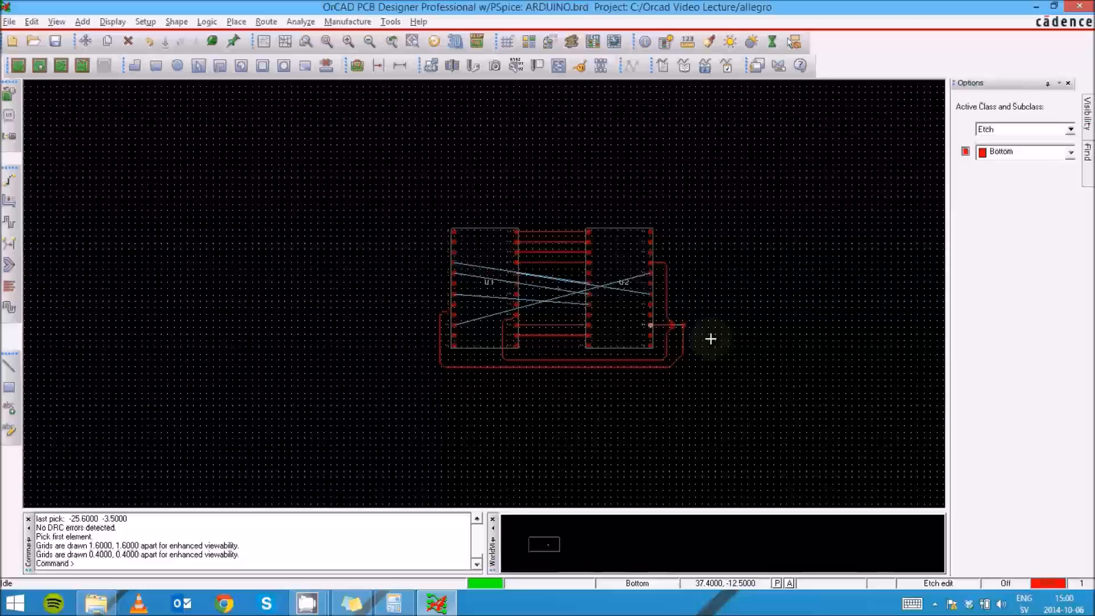
pyautogui.scroll(2, 668, 331)
pyautogui.scroll(2, 616, 302)
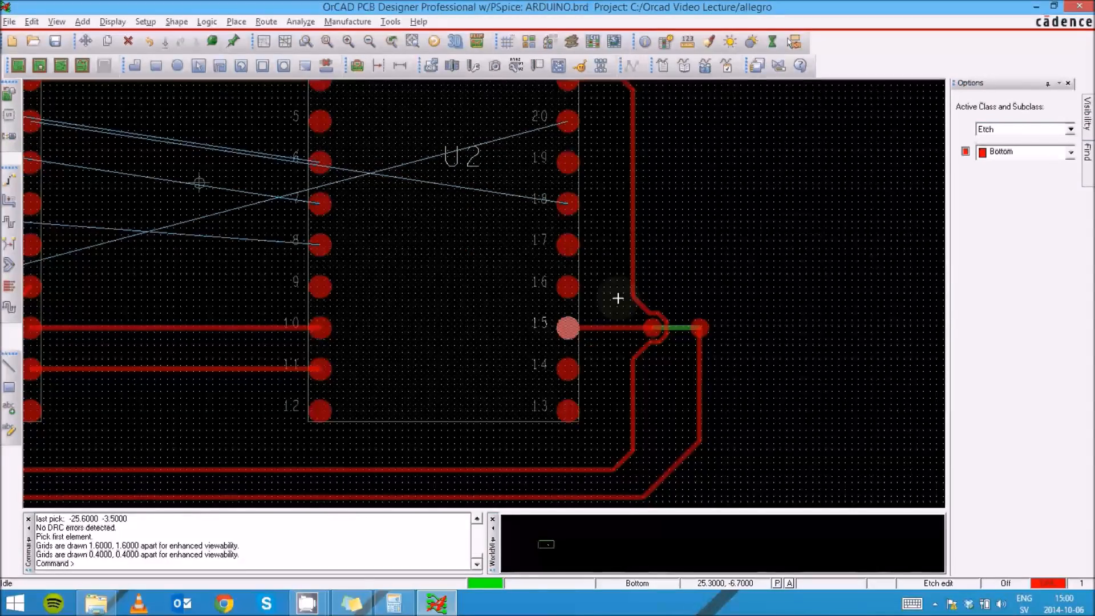
pyautogui.click(633, 387)
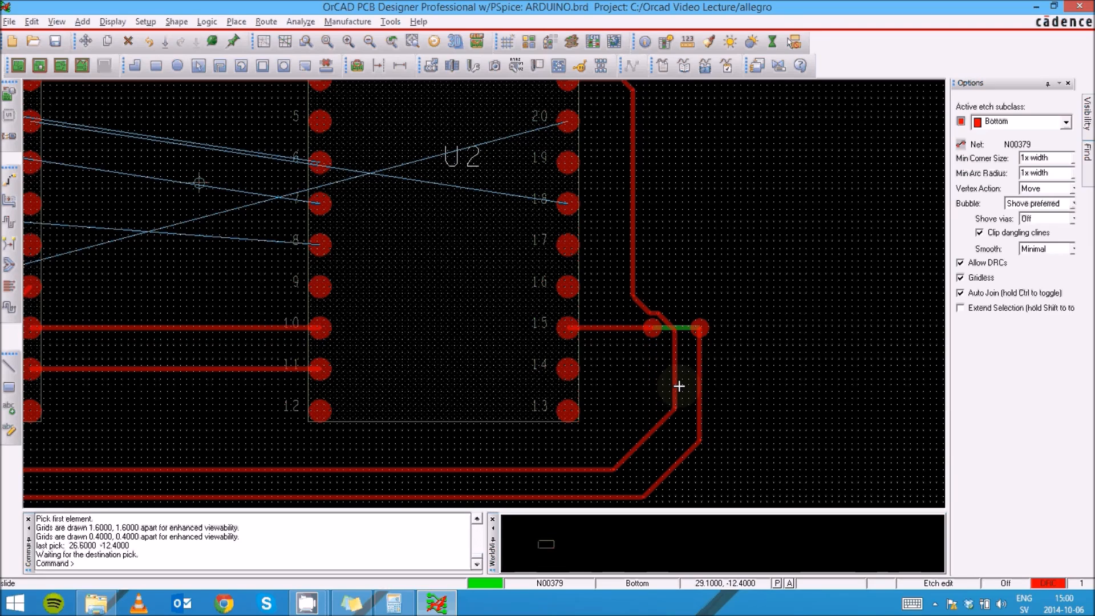
pyautogui.click(677, 386)
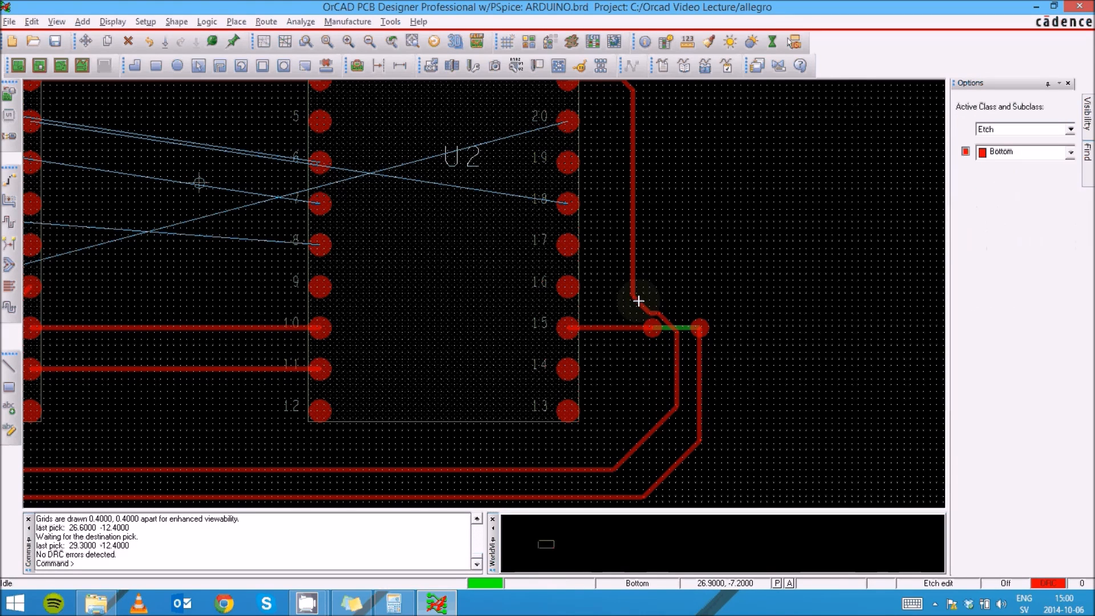
pyautogui.click(638, 301)
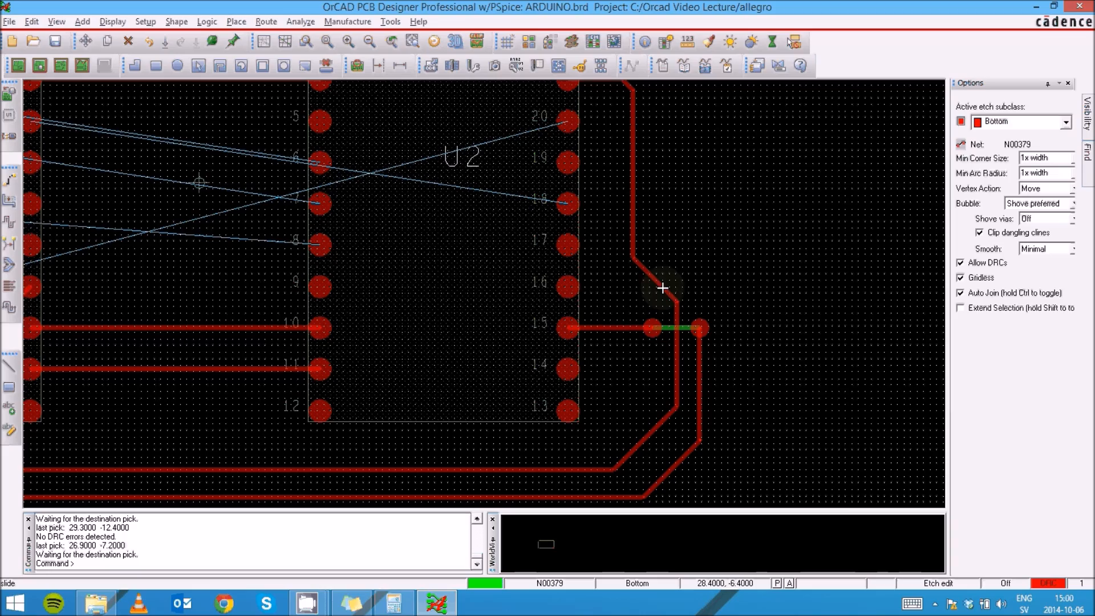
pyautogui.click(663, 282)
pyautogui.scroll(-2, 645, 339)
pyautogui.scroll(4, 645, 338)
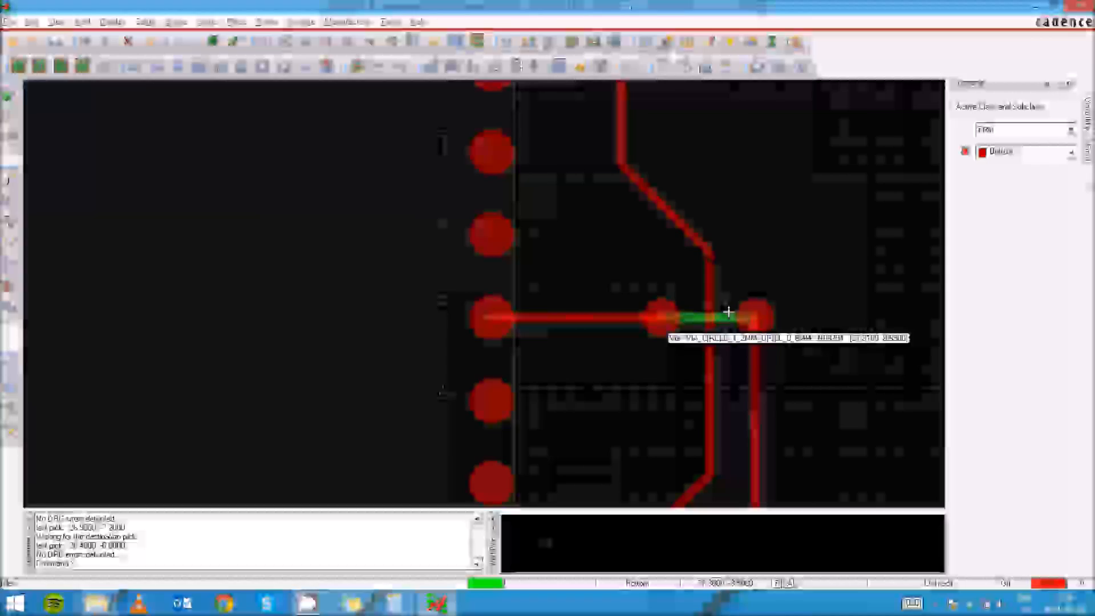
pyautogui.scroll(-2, 587, 313)
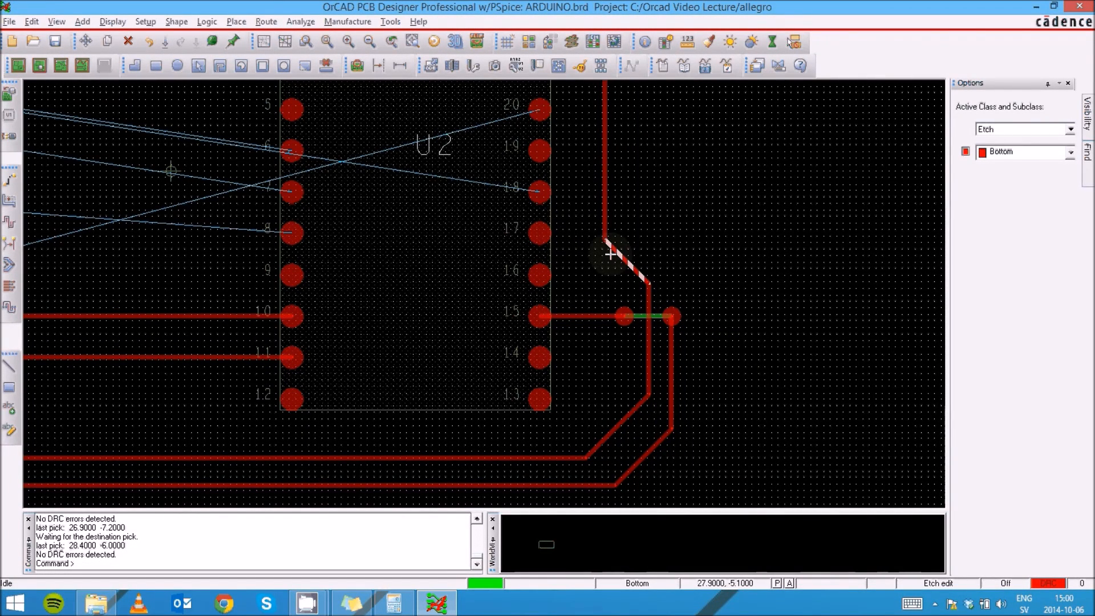
# - Route a bottom-layer trace from U2 pin 8 with a jog up to U1 pin 7
pyautogui.scroll(1, 595, 355)
pyautogui.scroll(-1, 594, 357)
pyautogui.scroll(-1, 591, 357)
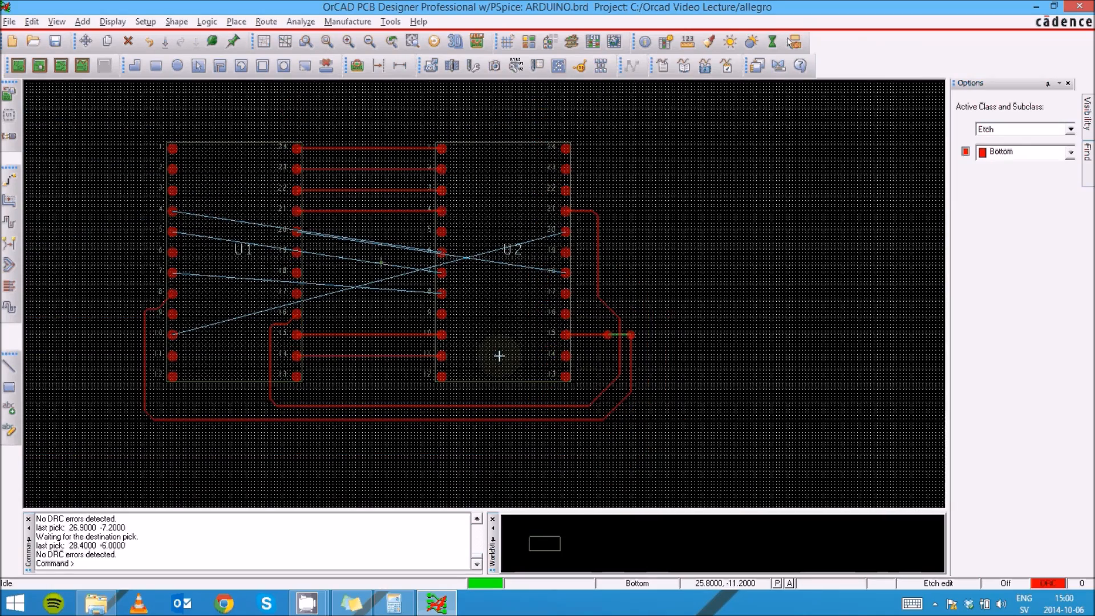
pyautogui.scroll(1, 97, 343)
pyautogui.scroll(-1, 97, 343)
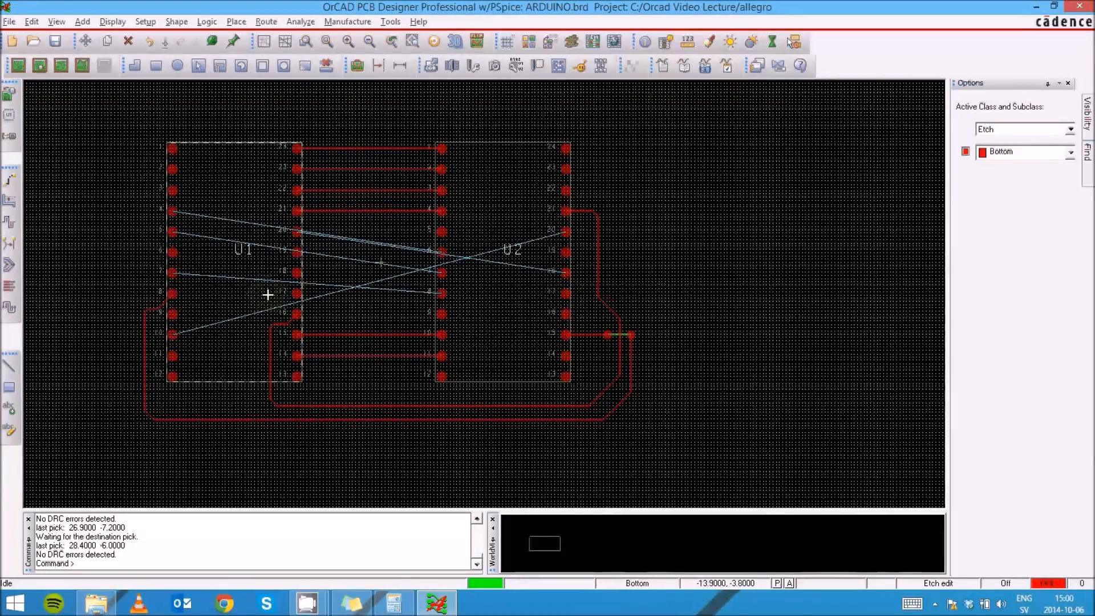
pyautogui.scroll(1, 266, 294)
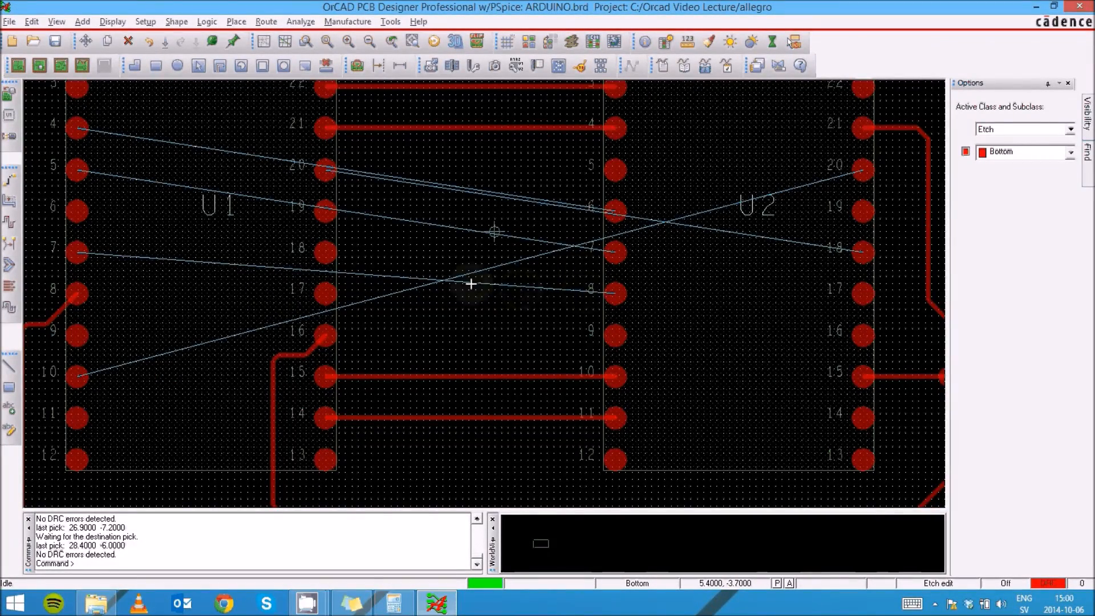
pyautogui.click(594, 292)
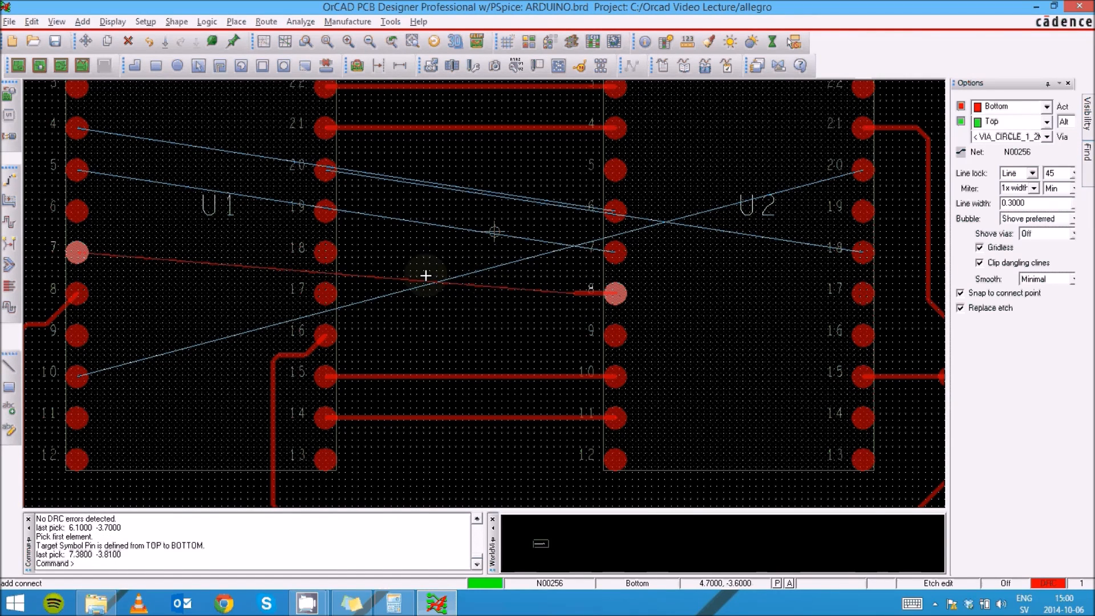
pyautogui.click(396, 274)
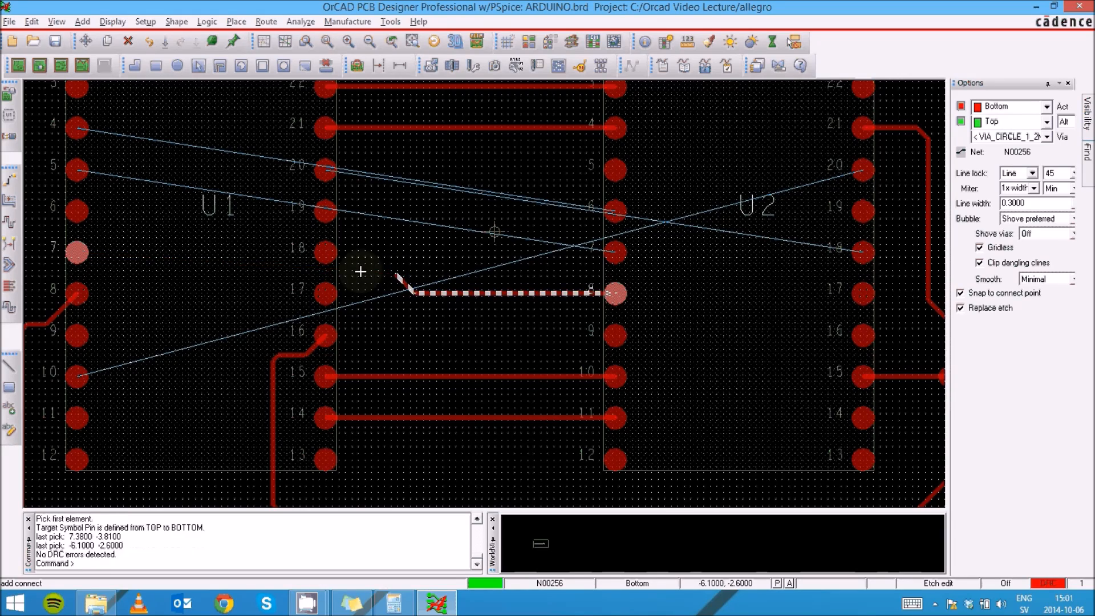
pyautogui.click(240, 271)
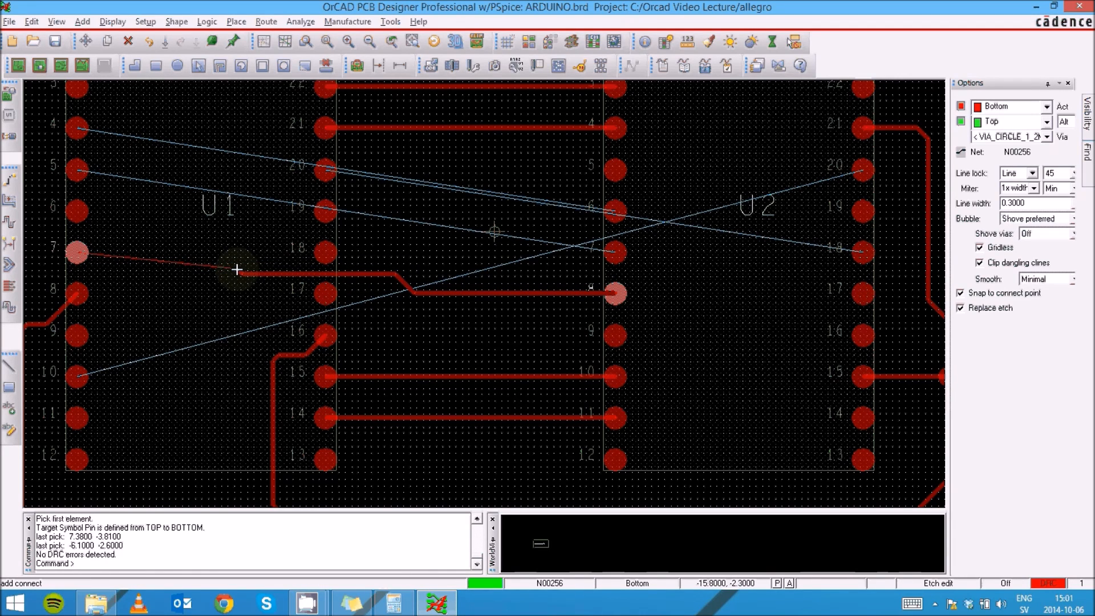
pyautogui.click(237, 269)
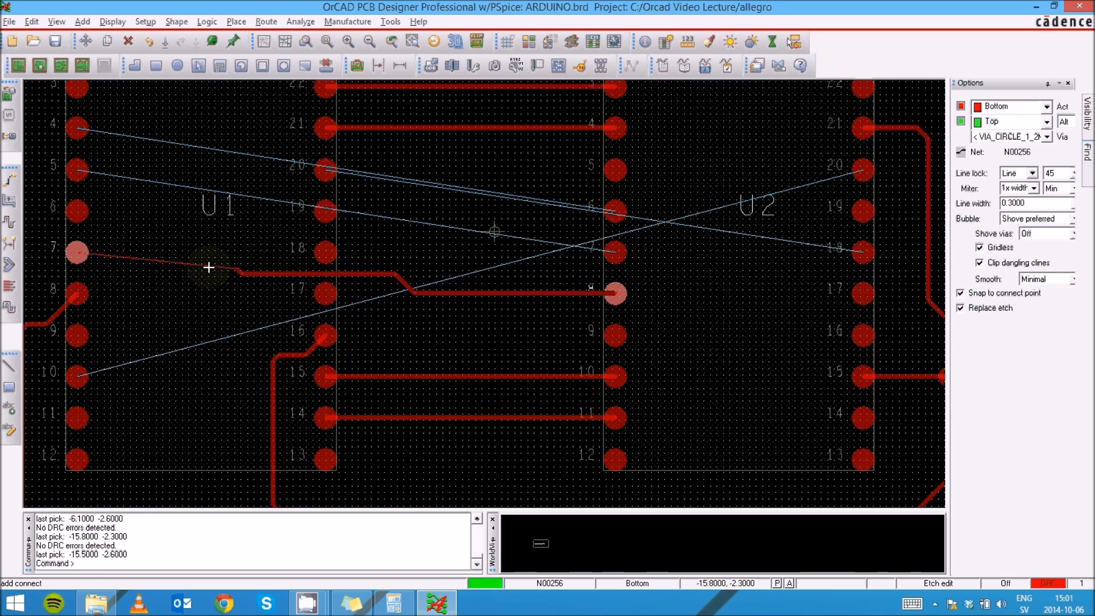
pyautogui.click(84, 252)
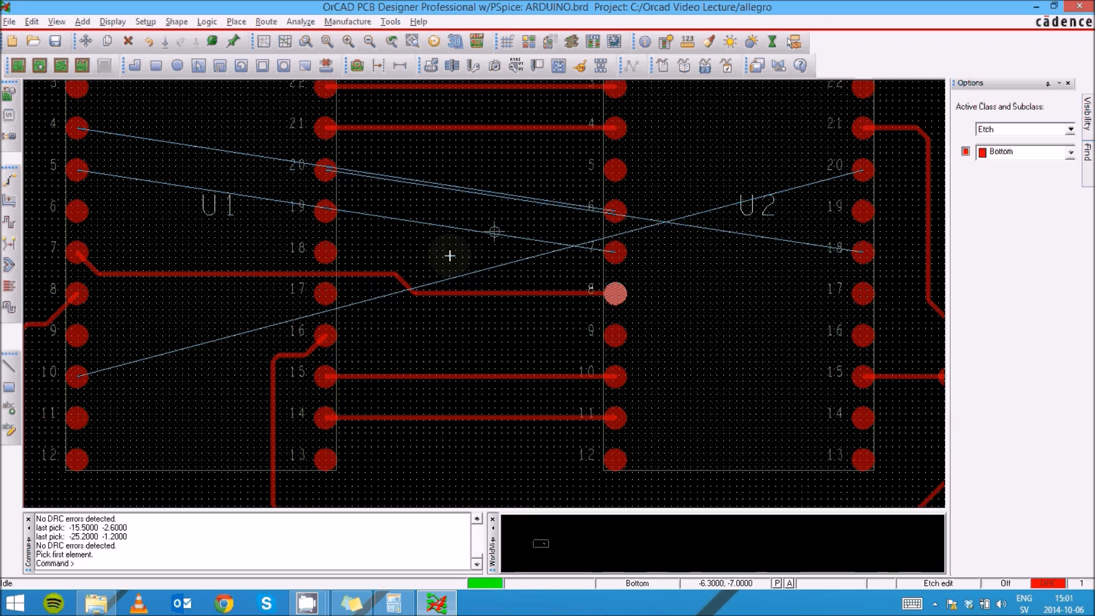
# - Start a bottom-layer trace from U2 pin 7, run it a short way left and add a via to the top layer
pyautogui.click(603, 250)
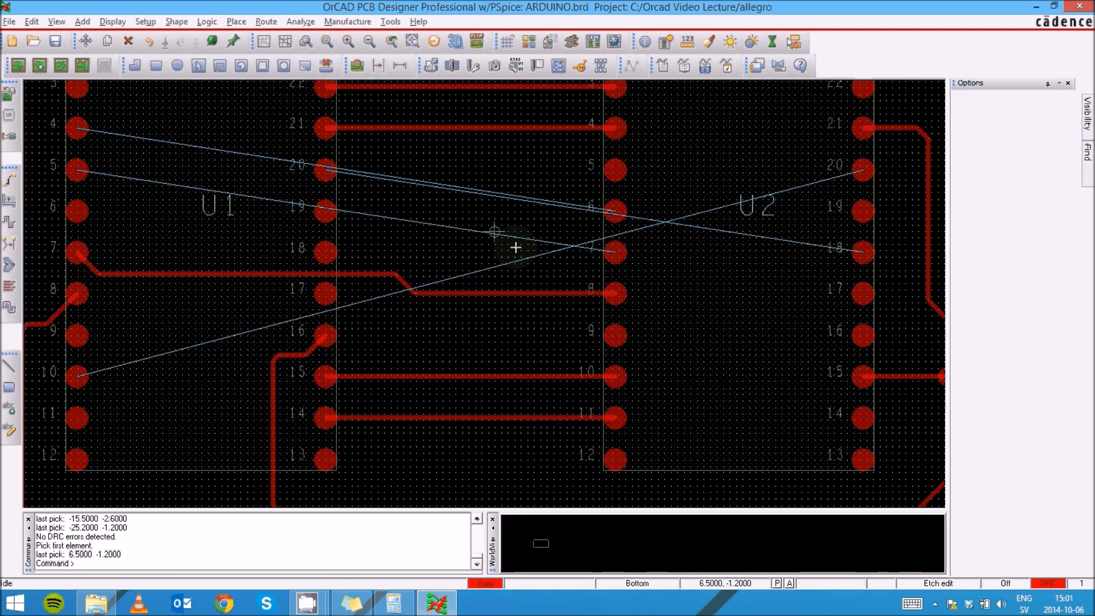
pyautogui.click(615, 251)
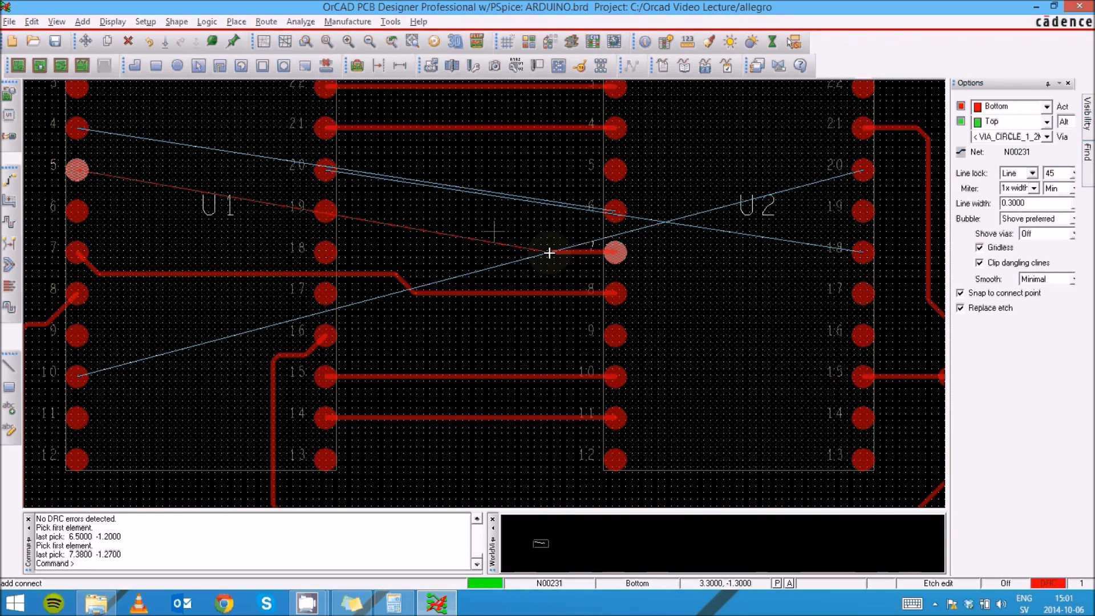
pyautogui.click(533, 252)
pyautogui.rightClick(534, 252)
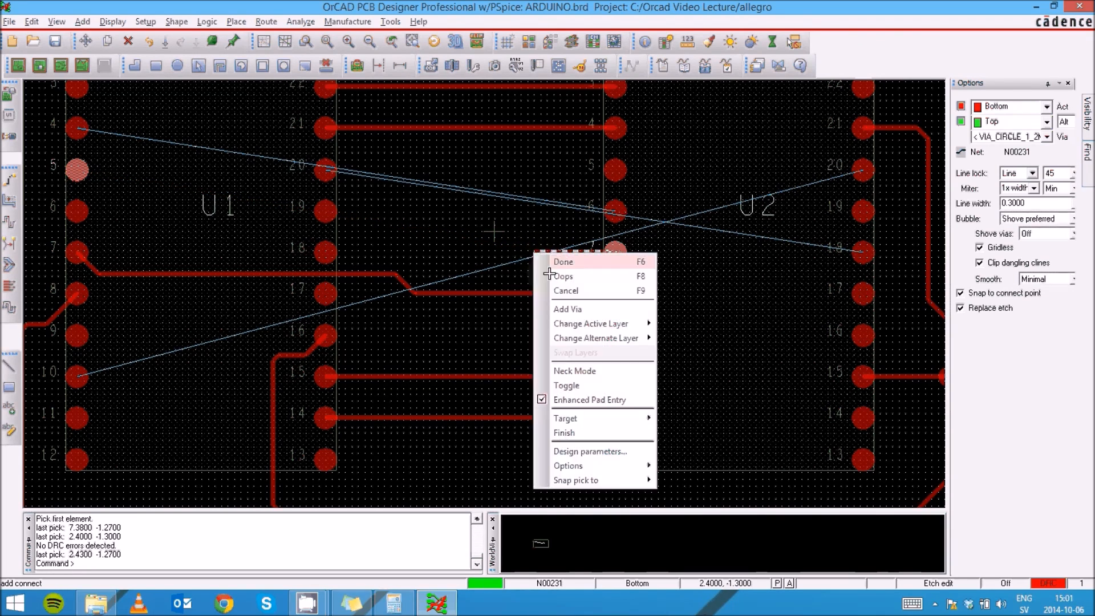
pyautogui.click(567, 308)
# - Run the top-layer trace straight down below both components and add a via back to the bottom layer
pyautogui.scroll(-5, 534, 253)
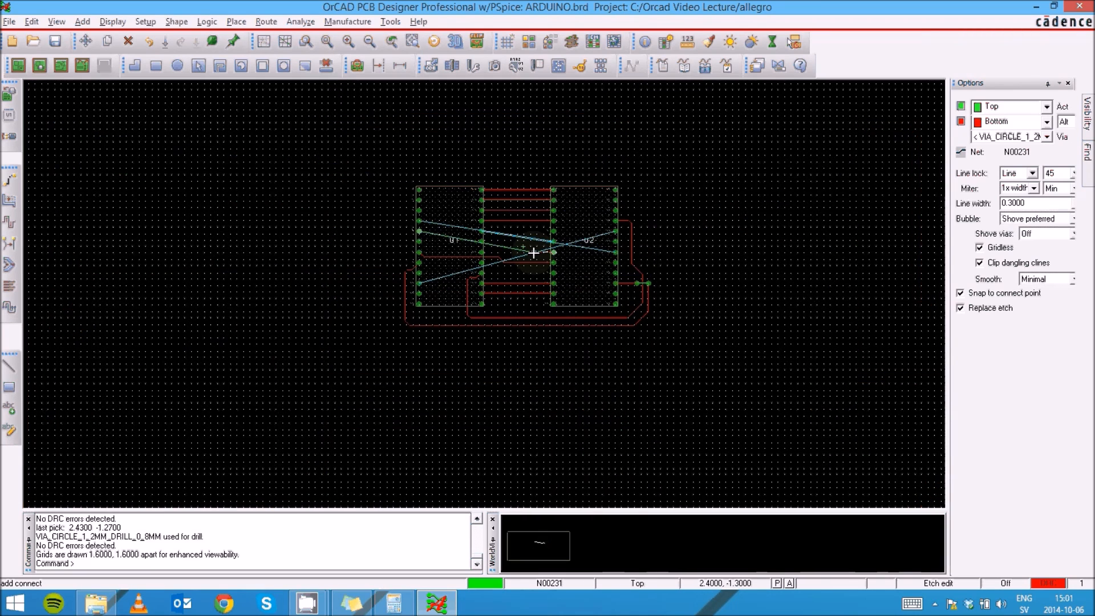
pyautogui.click(535, 337)
pyautogui.rightClick(534, 337)
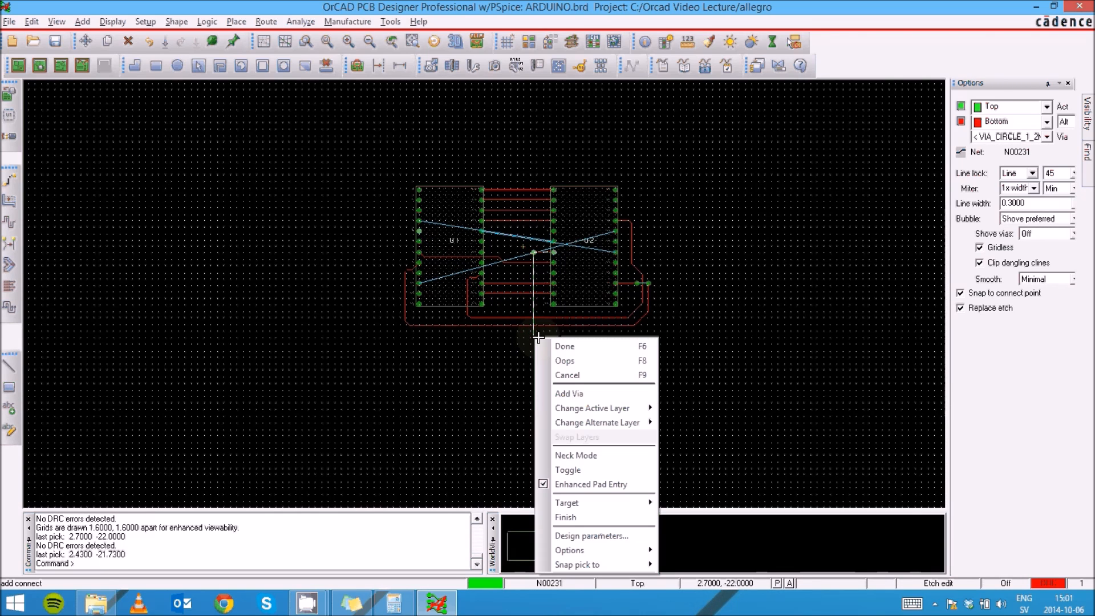
pyautogui.click(571, 392)
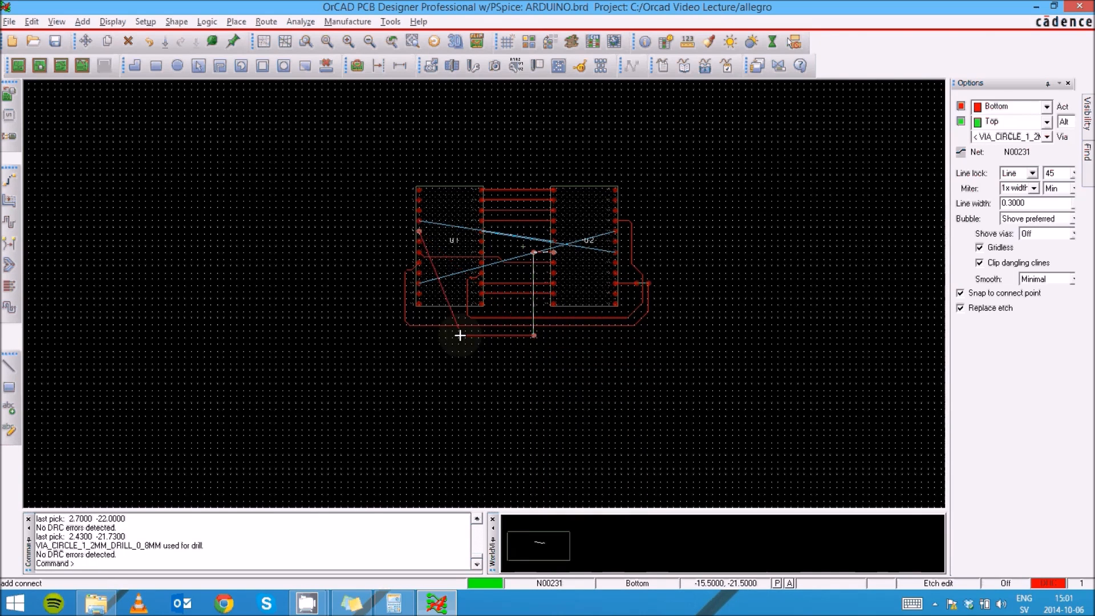
# - Route the bottom-layer trace left, up around U1 and in to finish at U1 pin 5
pyautogui.click(390, 327)
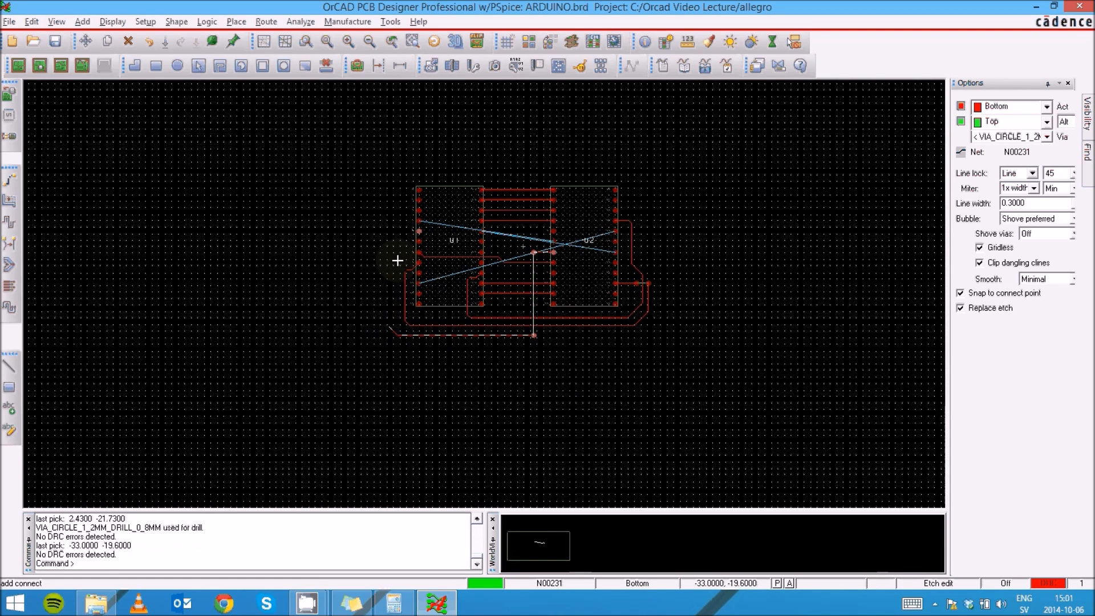
pyautogui.click(398, 235)
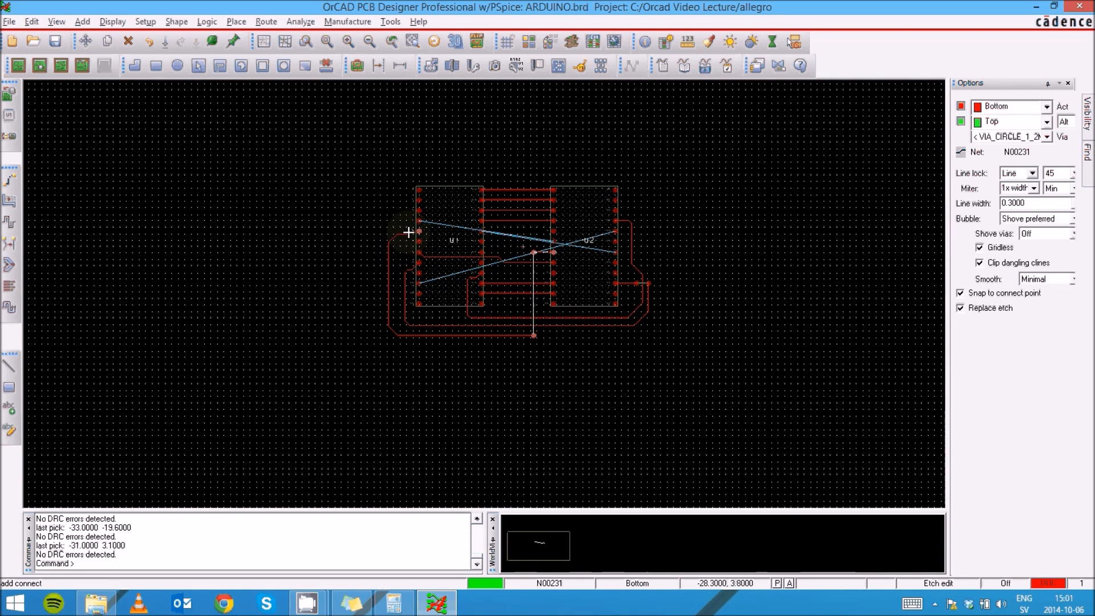
pyautogui.click(420, 231)
# - Zoom in and out across the board to inspect the routed traces and remaining connections
pyautogui.scroll(3, 421, 232)
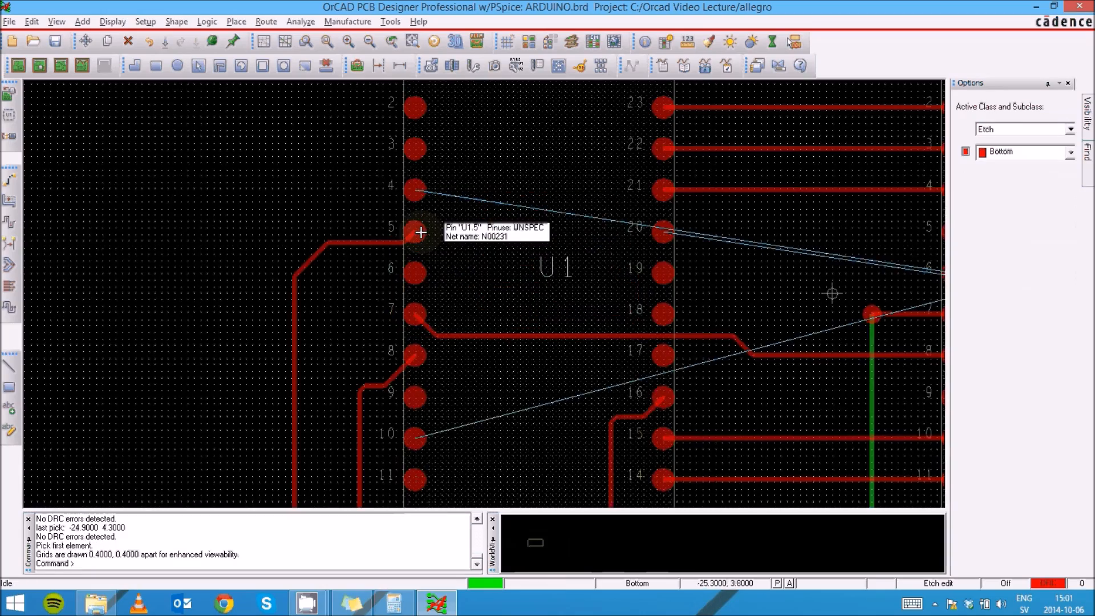
pyautogui.scroll(-2, 421, 232)
pyautogui.scroll(1, 443, 311)
pyautogui.scroll(-1, 443, 311)
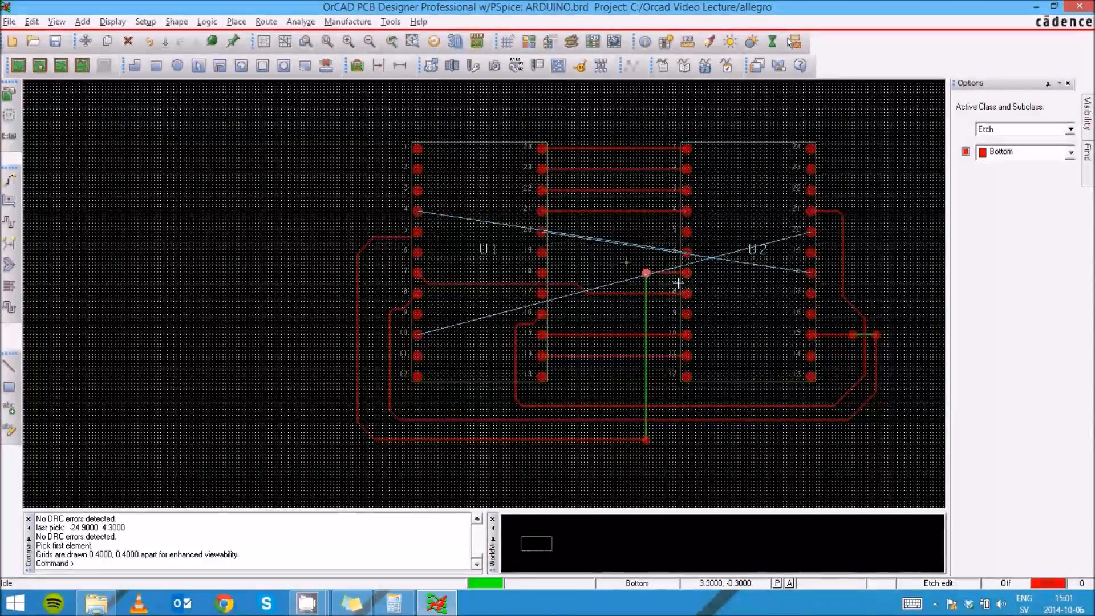
pyautogui.scroll(2, 678, 283)
pyautogui.scroll(-2, 643, 279)
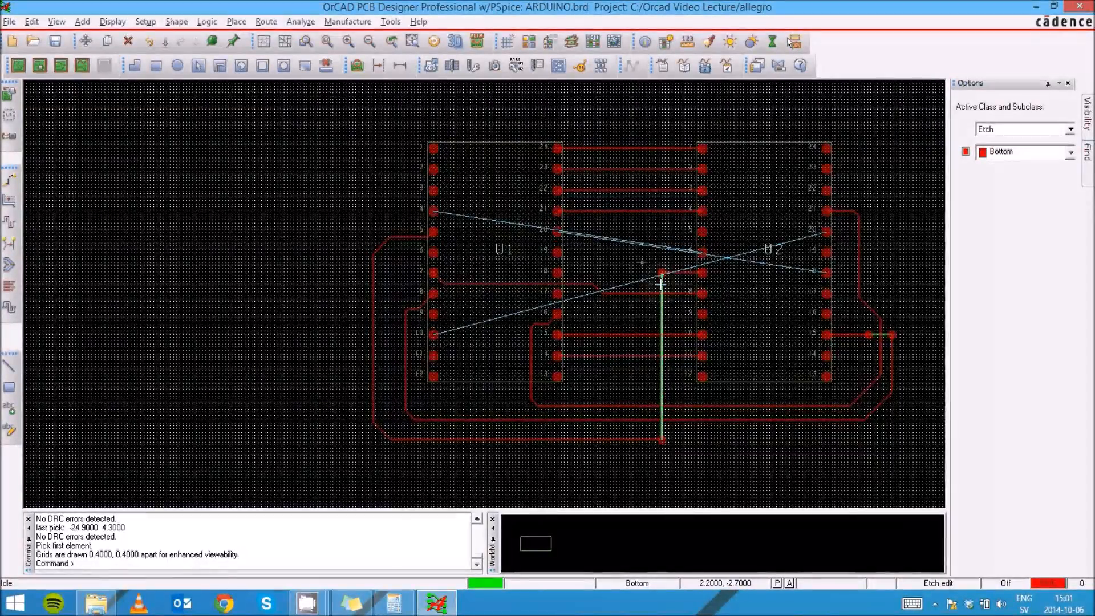
pyautogui.scroll(-2, 660, 284)
pyautogui.scroll(4, 661, 284)
pyautogui.scroll(-1, 741, 257)
pyautogui.scroll(2, 694, 297)
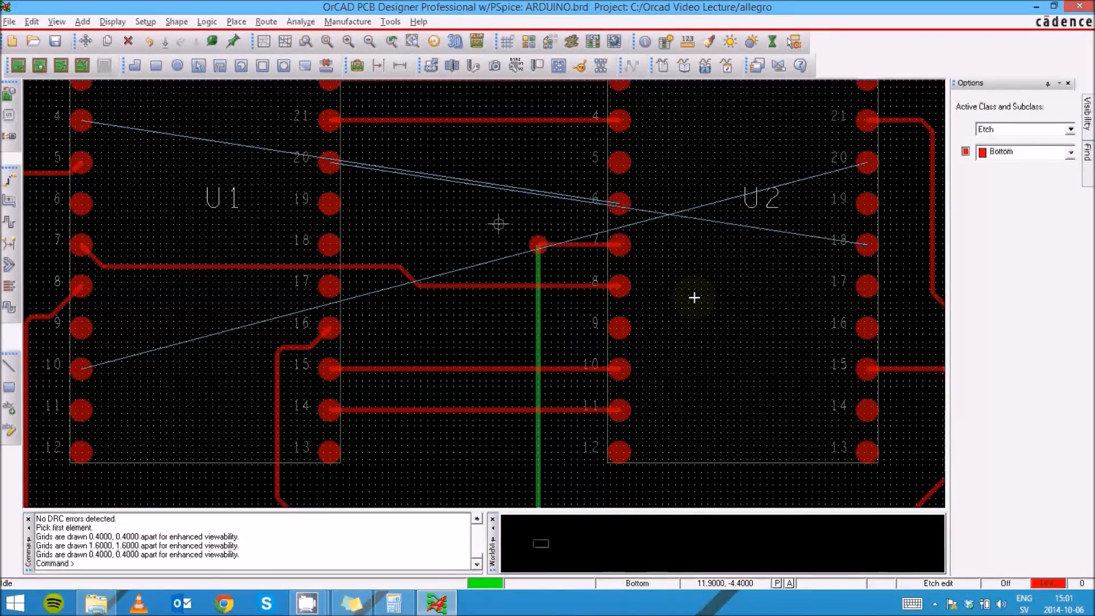
pyautogui.scroll(-2, 694, 298)
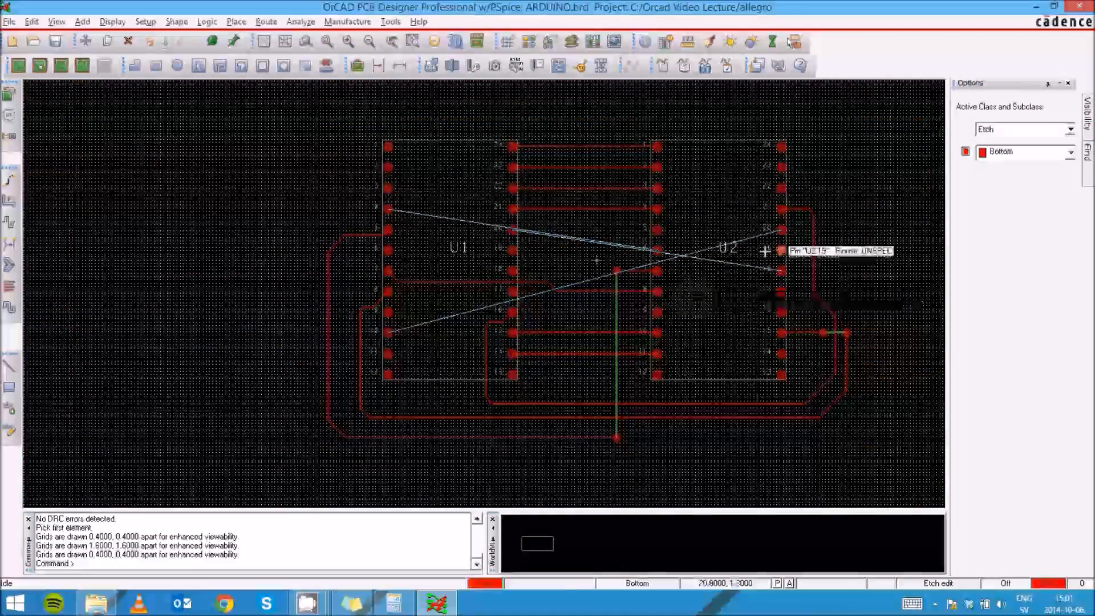
# - Route a bottom-layer trace from U1 pin 20 with a jog down to U2 pin 18
pyautogui.scroll(2, 763, 248)
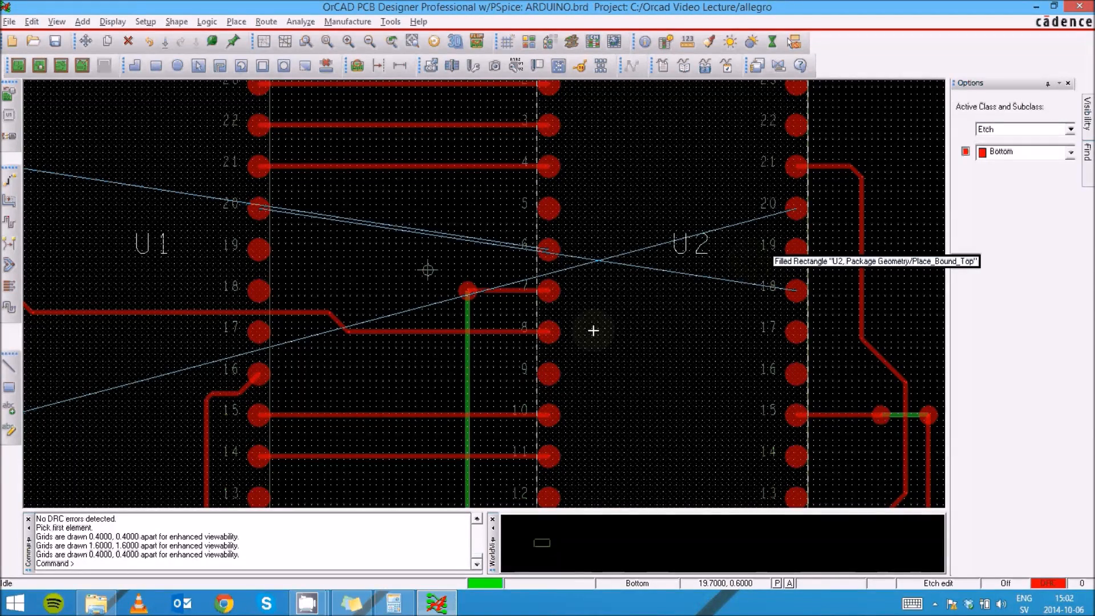
pyautogui.click(280, 212)
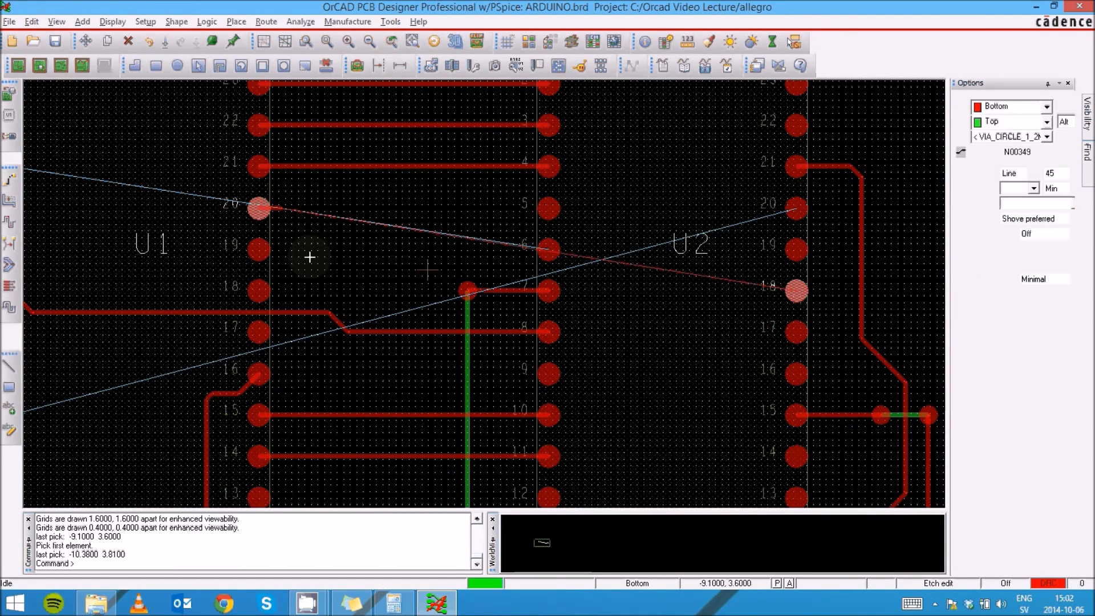
pyautogui.click(297, 241)
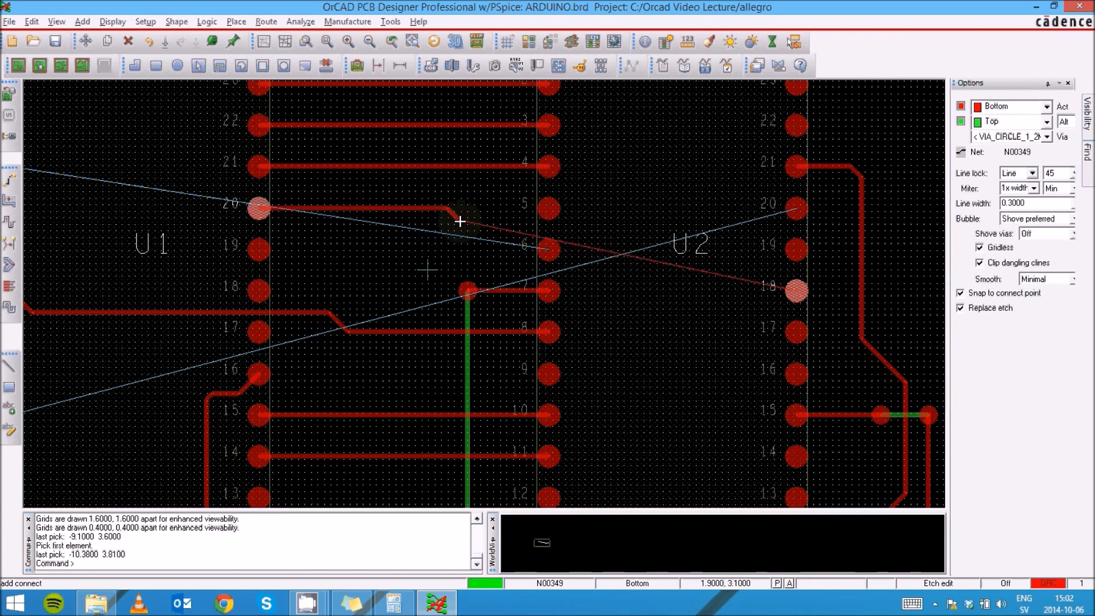
pyautogui.click(460, 222)
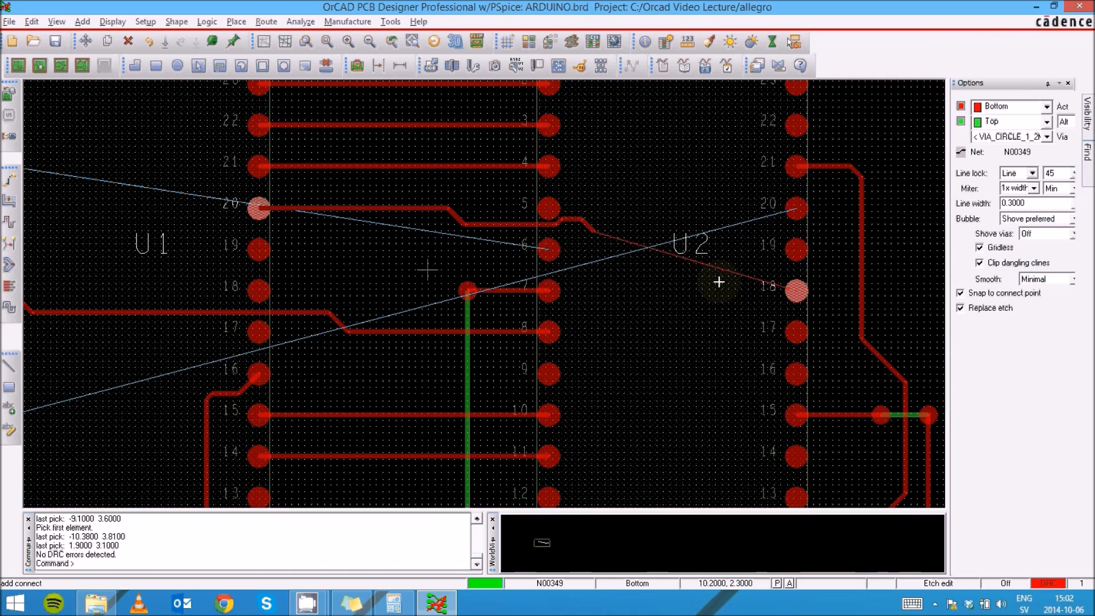
pyautogui.click(793, 288)
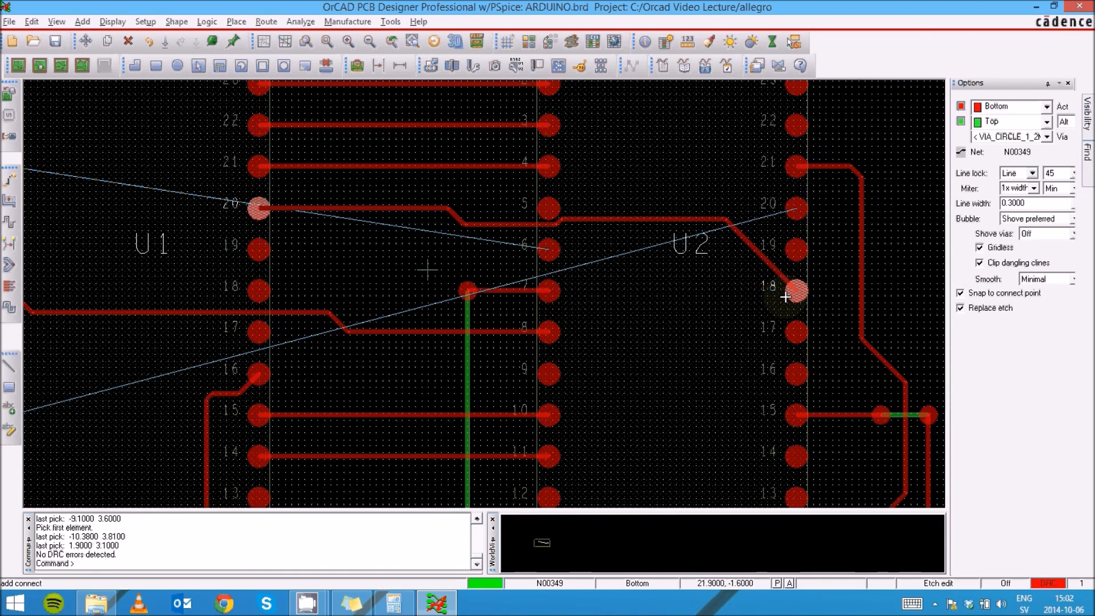
# - Slide the new trace's middle horizontal segment slightly down
pyautogui.click(544, 224)
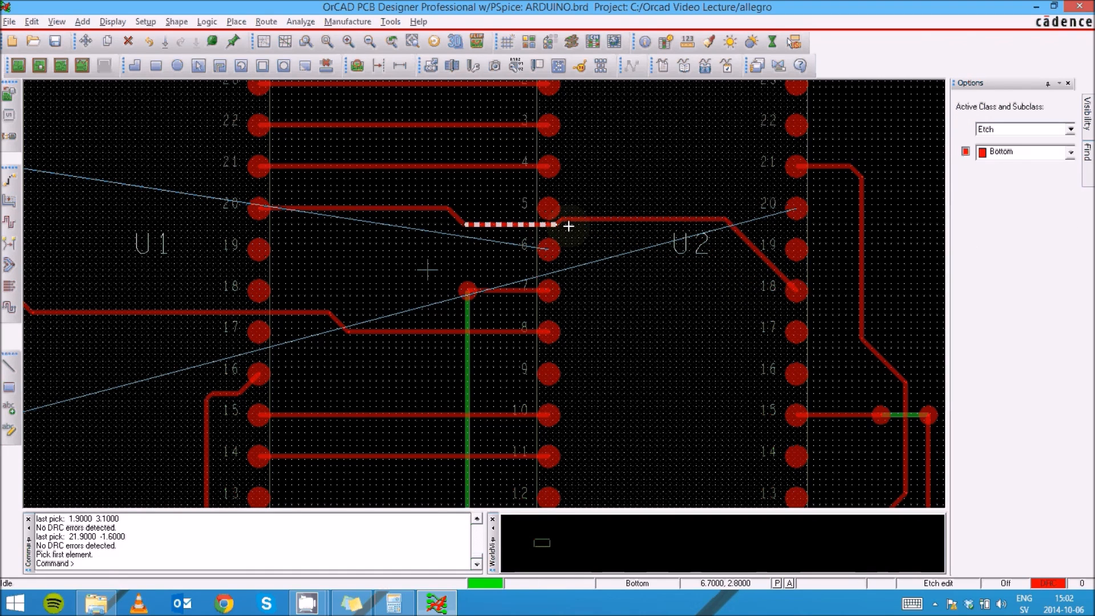
pyautogui.click(544, 226)
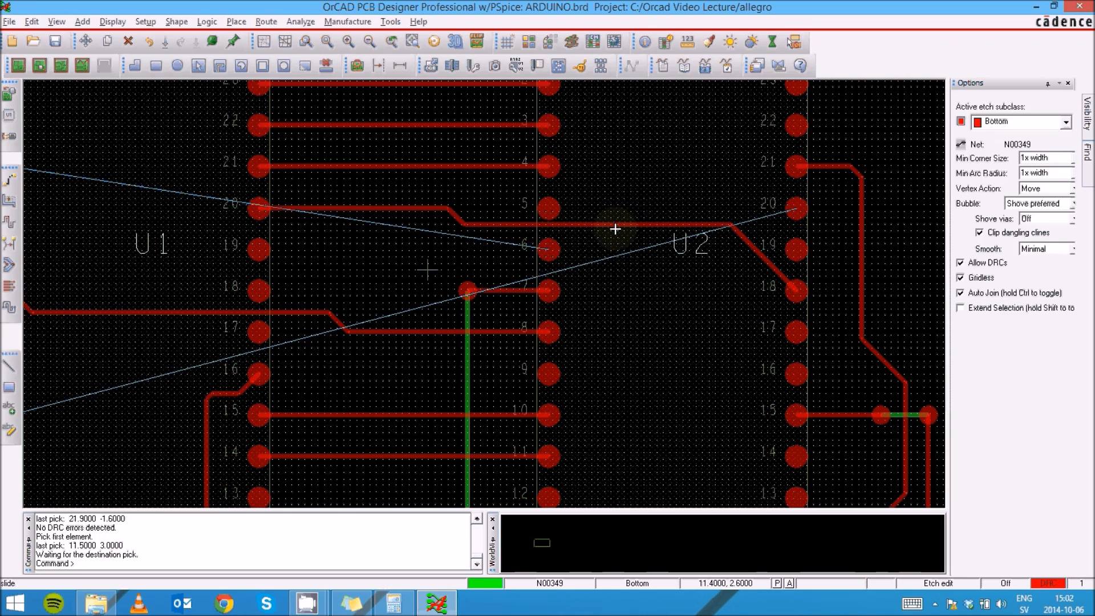
pyautogui.click(494, 224)
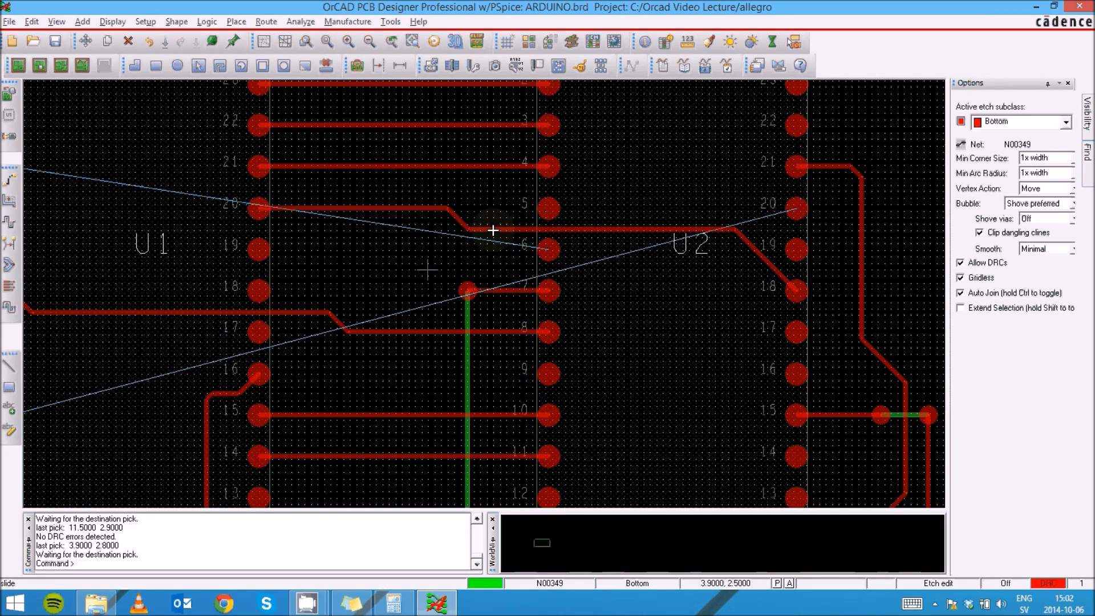
pyautogui.click(494, 230)
# - Delete the trace between U1 pin 20 and U2 pin 18
pyautogui.scroll(2, 428, 273)
pyautogui.scroll(-4, 427, 274)
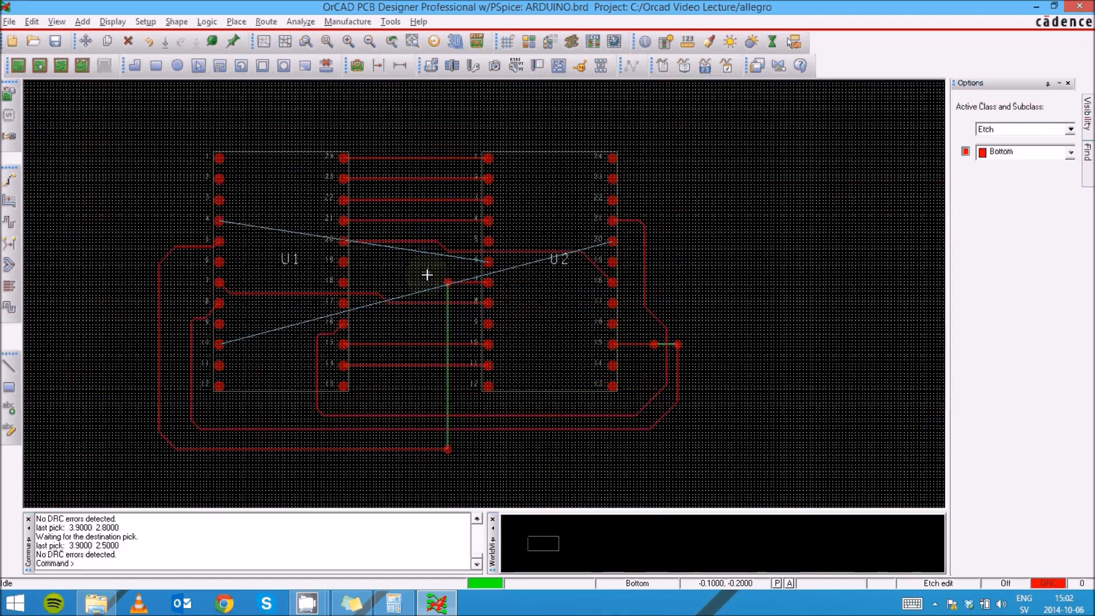
pyautogui.scroll(2, 146, 328)
pyautogui.scroll(-2, 489, 194)
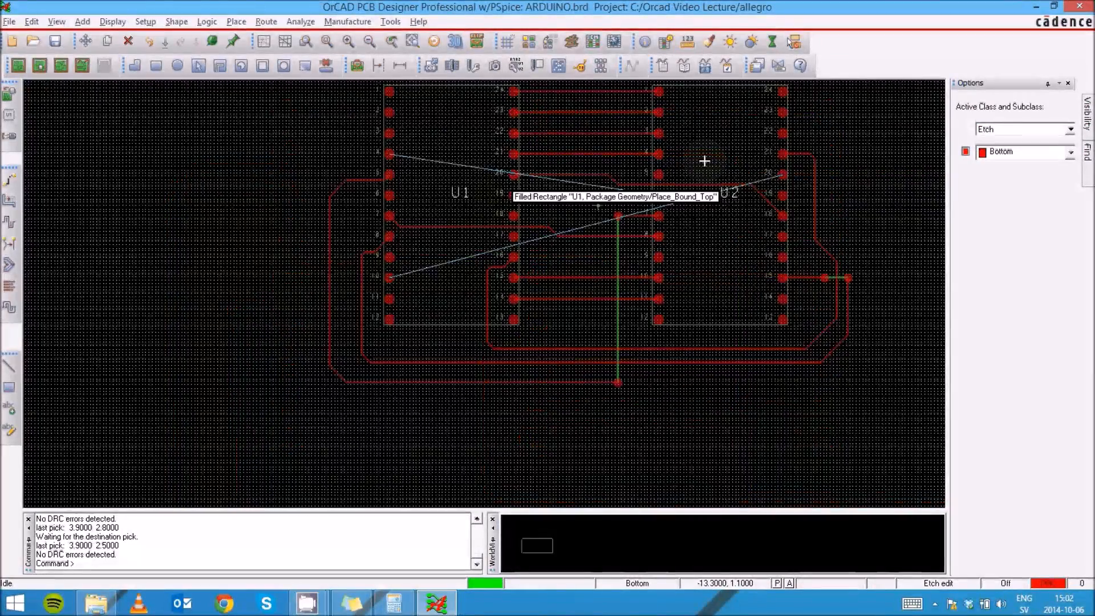
pyautogui.scroll(2, 648, 142)
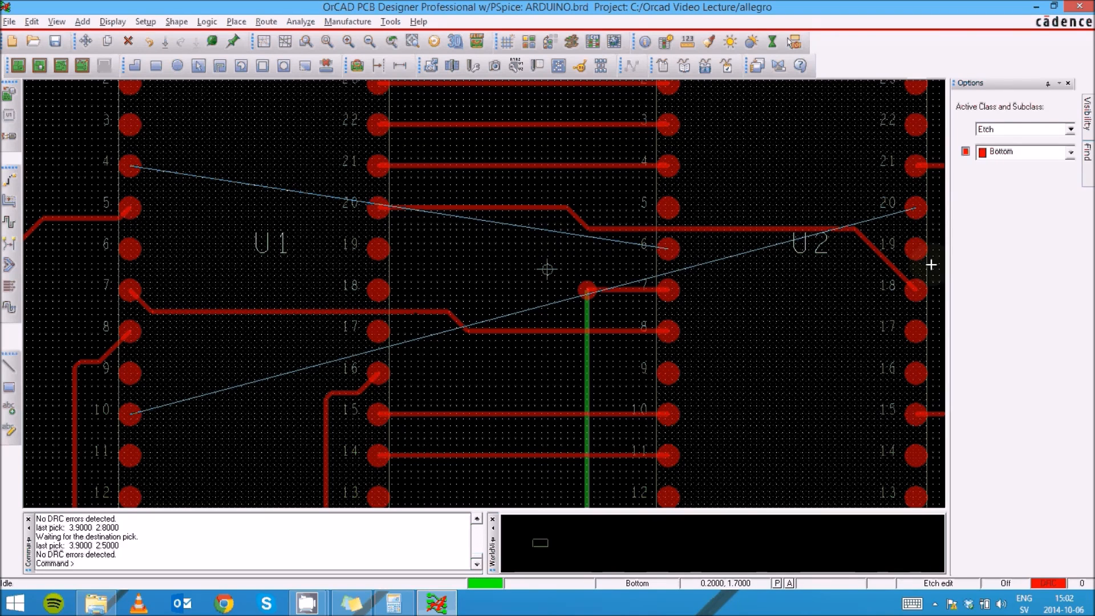
pyautogui.click(129, 42)
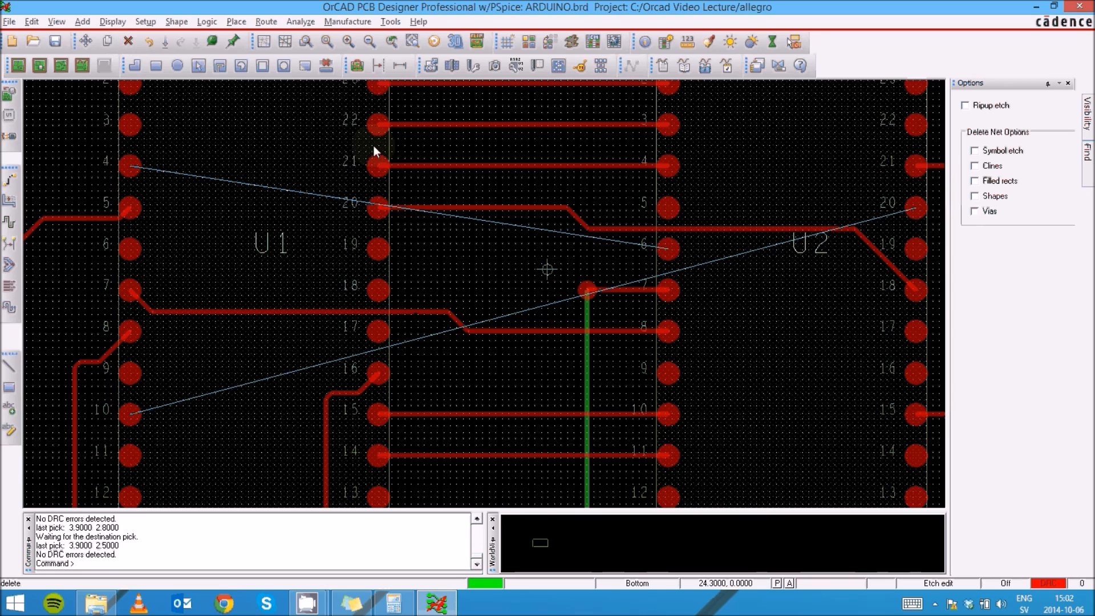
pyautogui.click(518, 208)
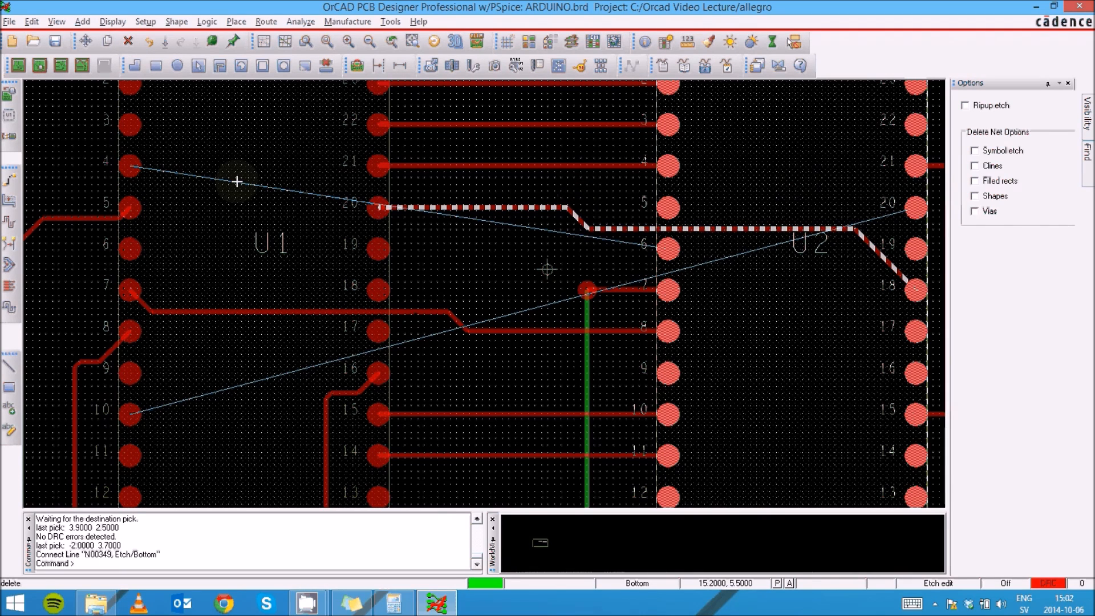
pyautogui.rightClick(556, 225)
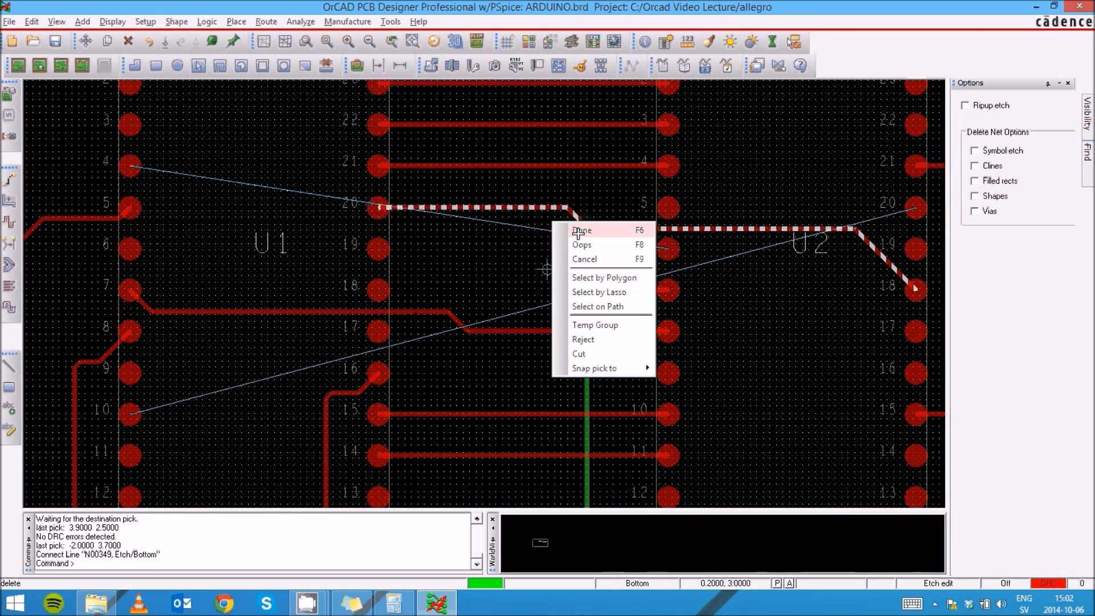
pyautogui.click(579, 230)
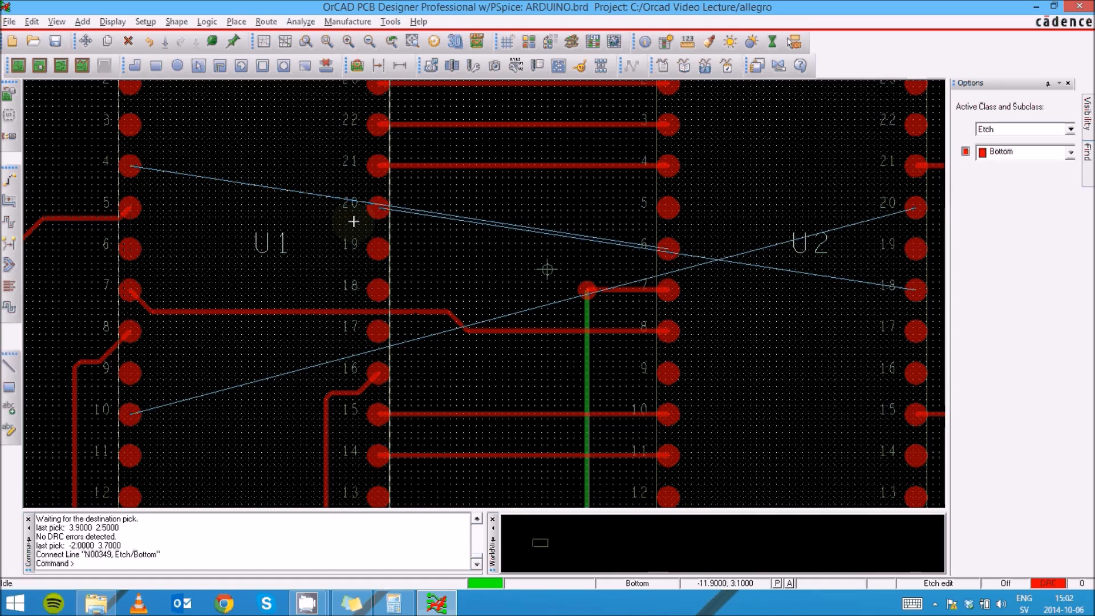
# - Route a bottom-layer trace from U1 pin 4 across and diagonally down to U2 pin 6
pyautogui.press('F3')
pyautogui.click(133, 167)
pyautogui.doubleClick(386, 190)
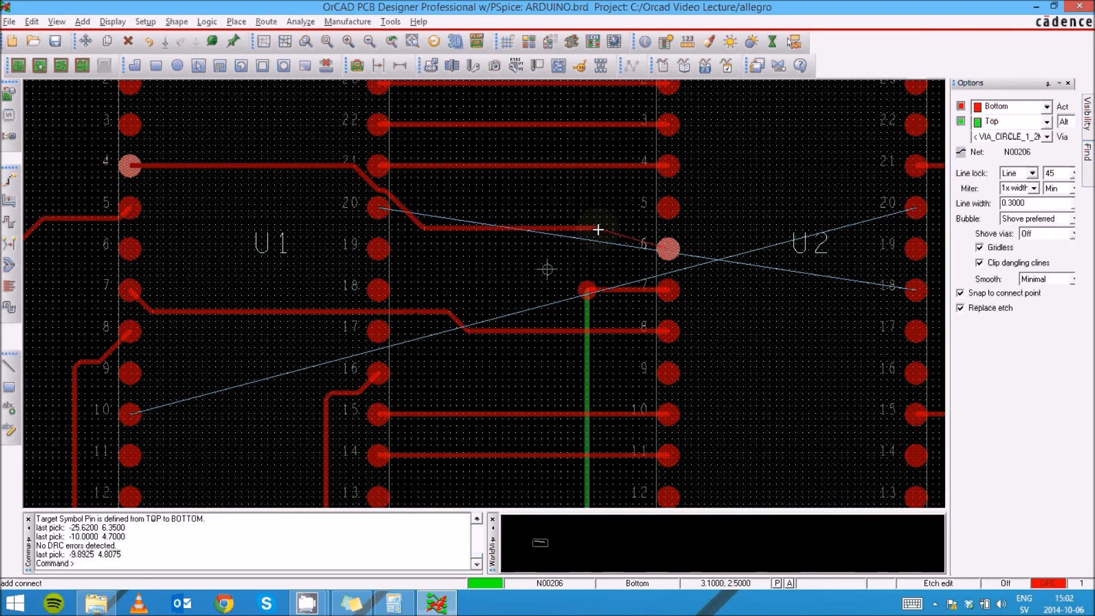
pyautogui.doubleClick(652, 257)
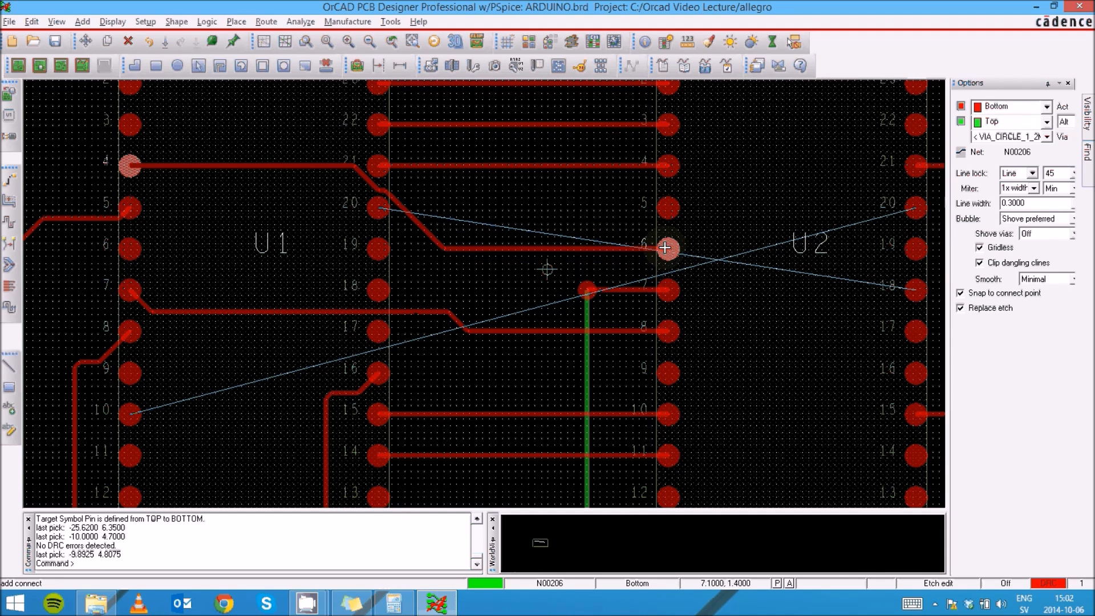
# - Slide the trace's diagonal segment to the right and its horizontal segment down, clear of U1 pin 20
pyautogui.click(438, 224)
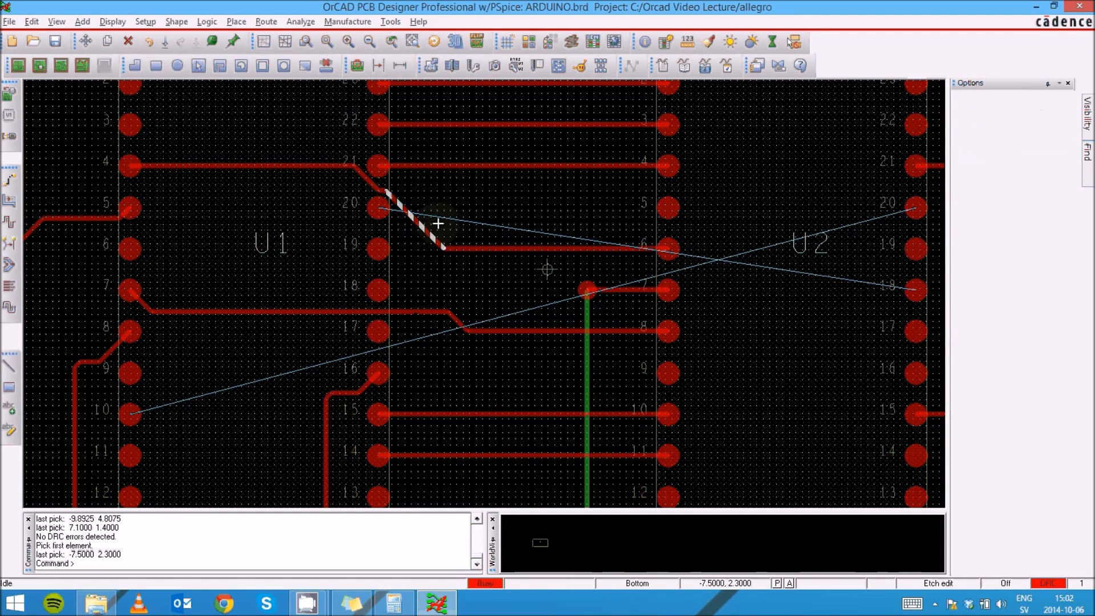
pyautogui.click(519, 186)
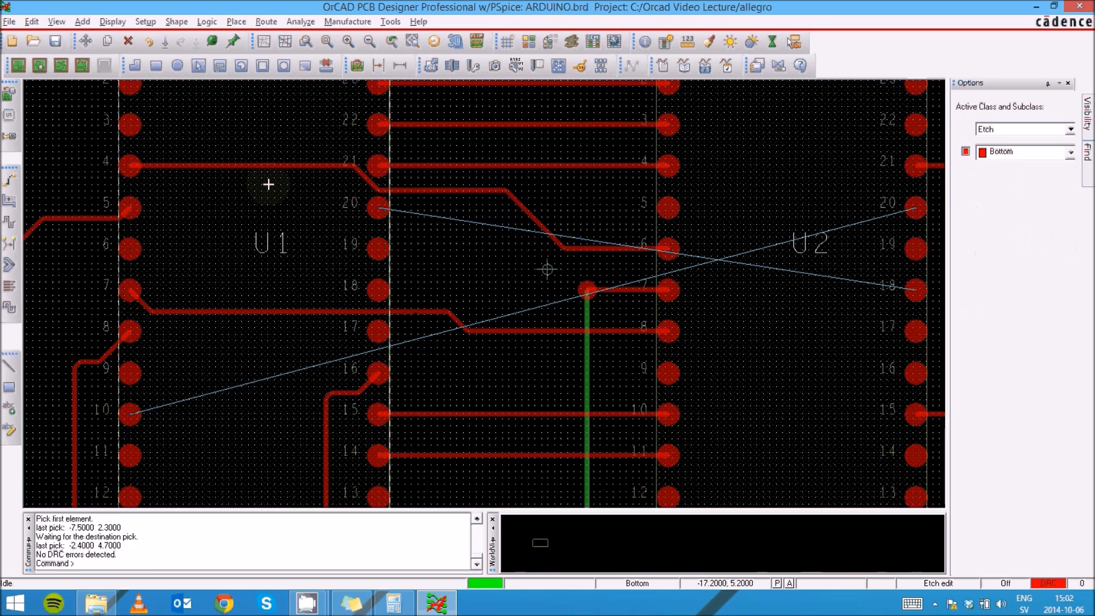
pyautogui.click(279, 166)
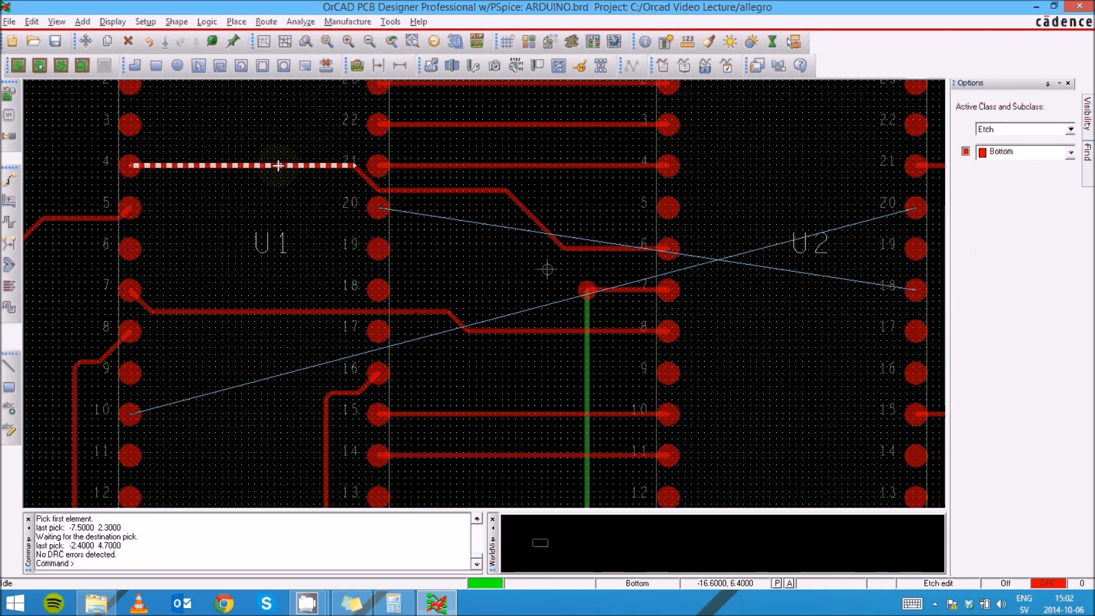
pyautogui.doubleClick(262, 190)
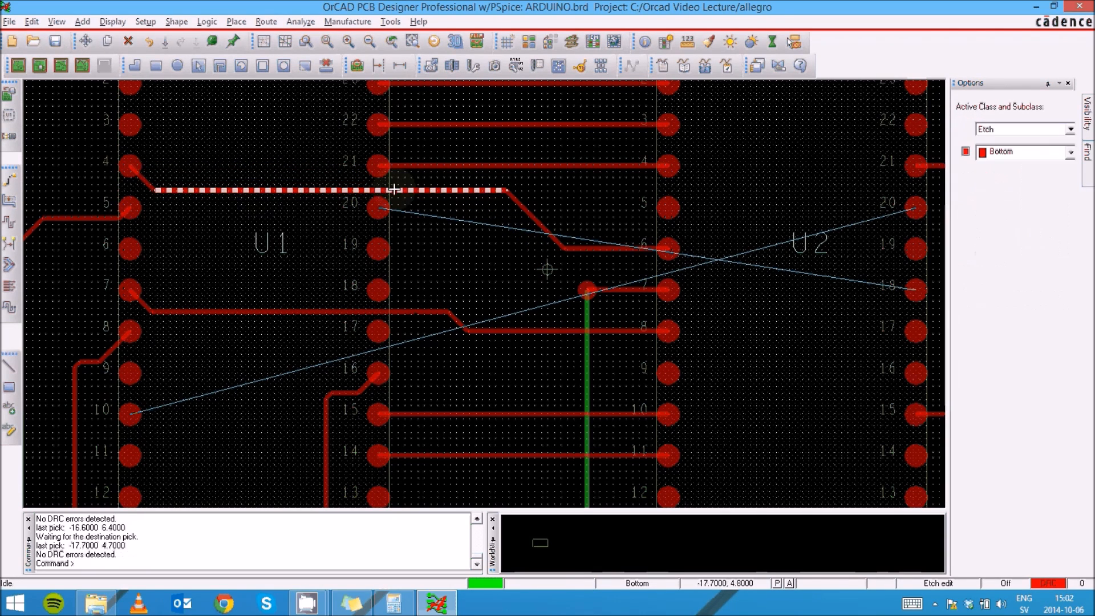
pyautogui.click(449, 190)
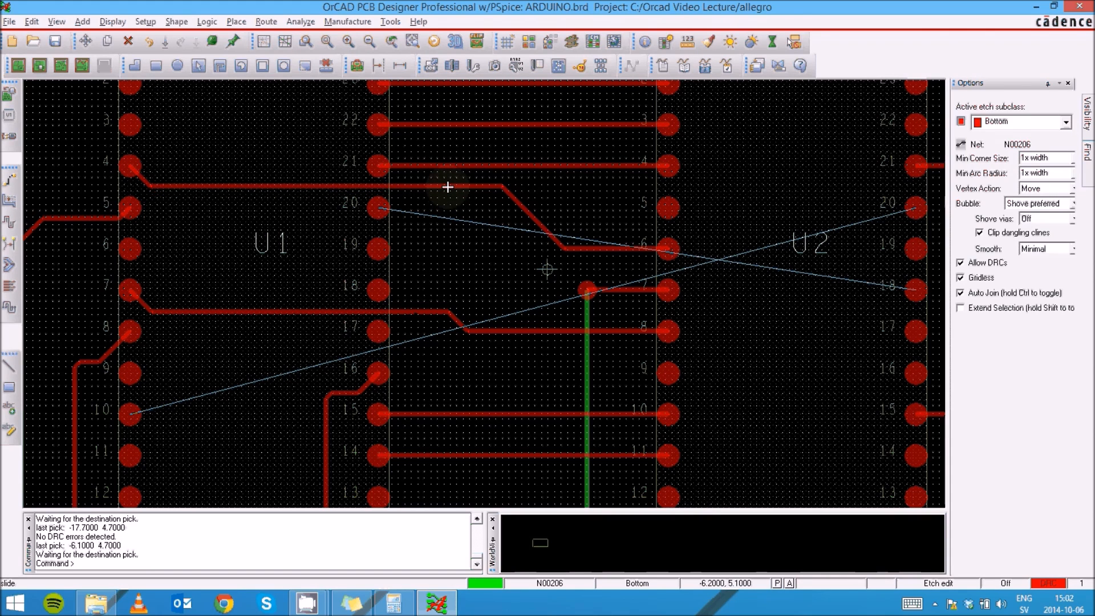
# - Route a bottom-layer trace from U1 pin 20 across and diagonally down to U2 pin 18
pyautogui.doubleClick(448, 187)
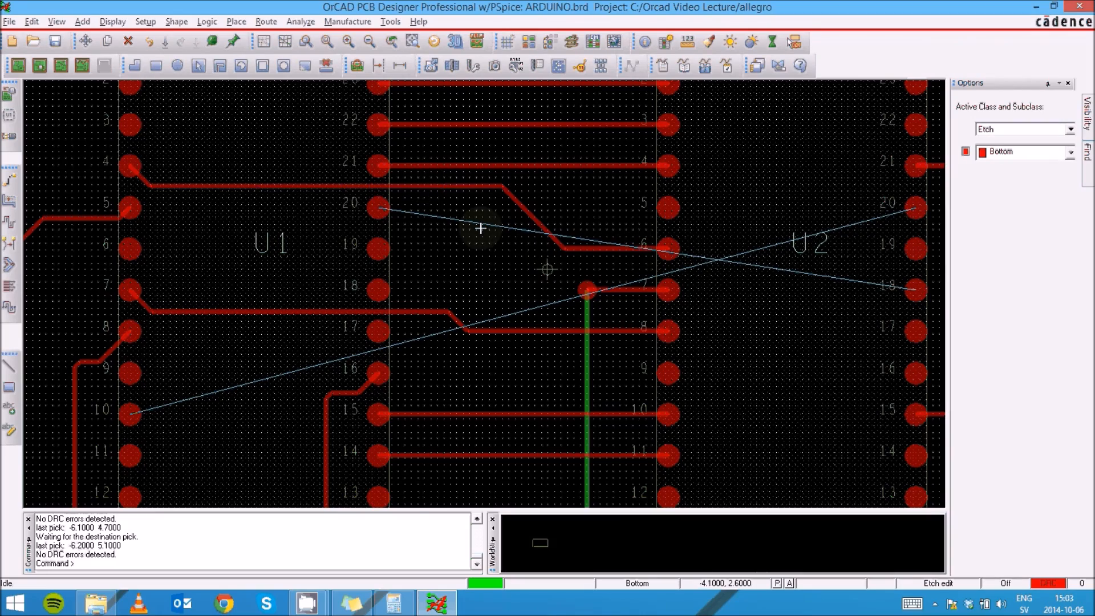
pyautogui.scroll(-2, 482, 228)
pyautogui.scroll(2, 303, 254)
pyautogui.scroll(-2, 305, 259)
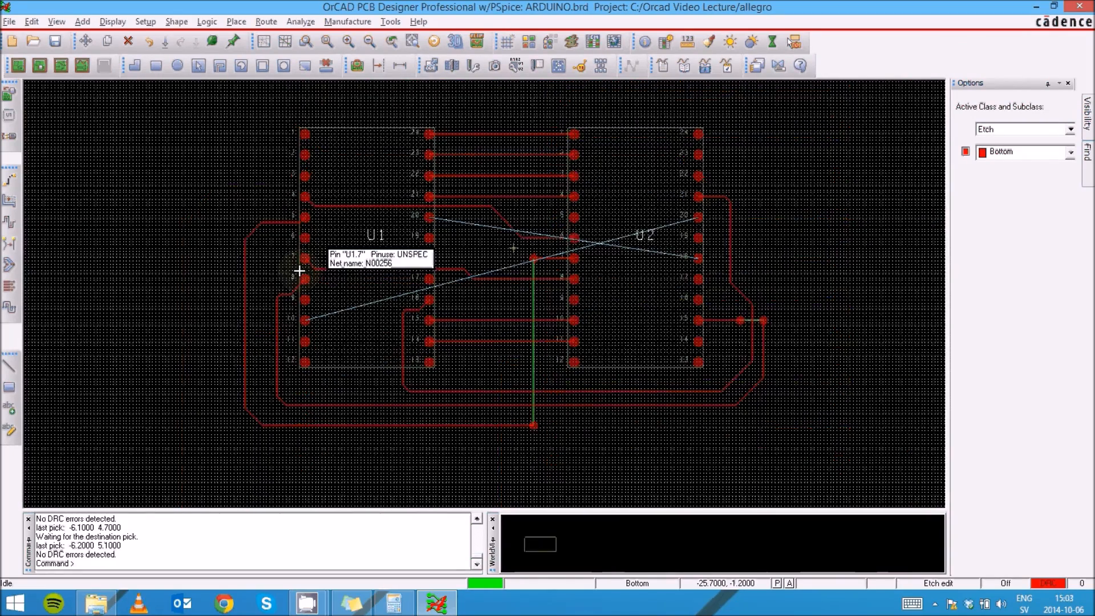
pyautogui.scroll(2, 298, 274)
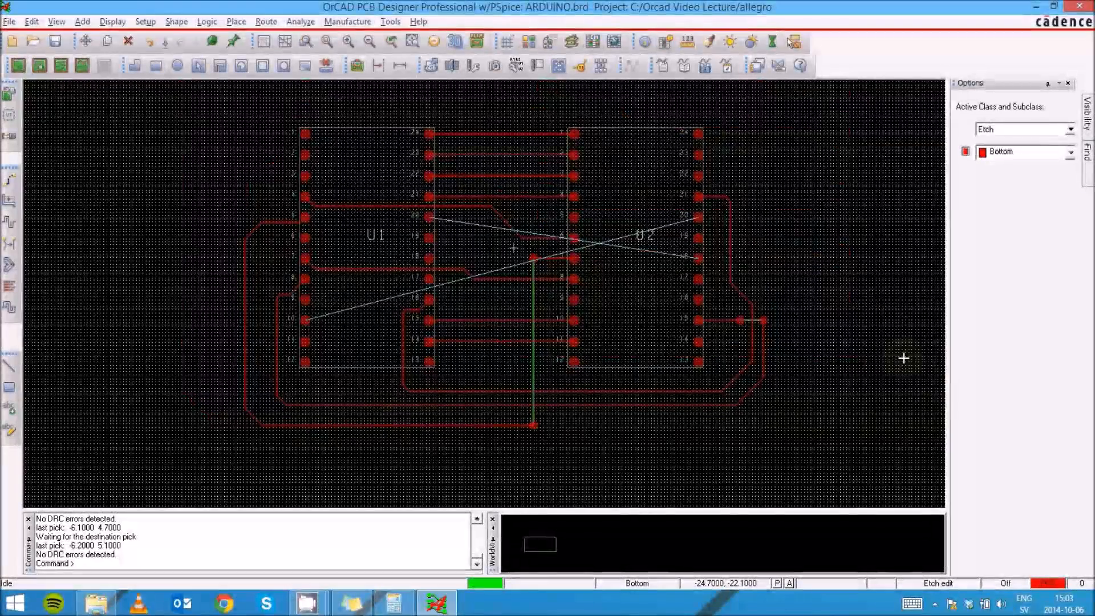
pyautogui.scroll(2, 717, 279)
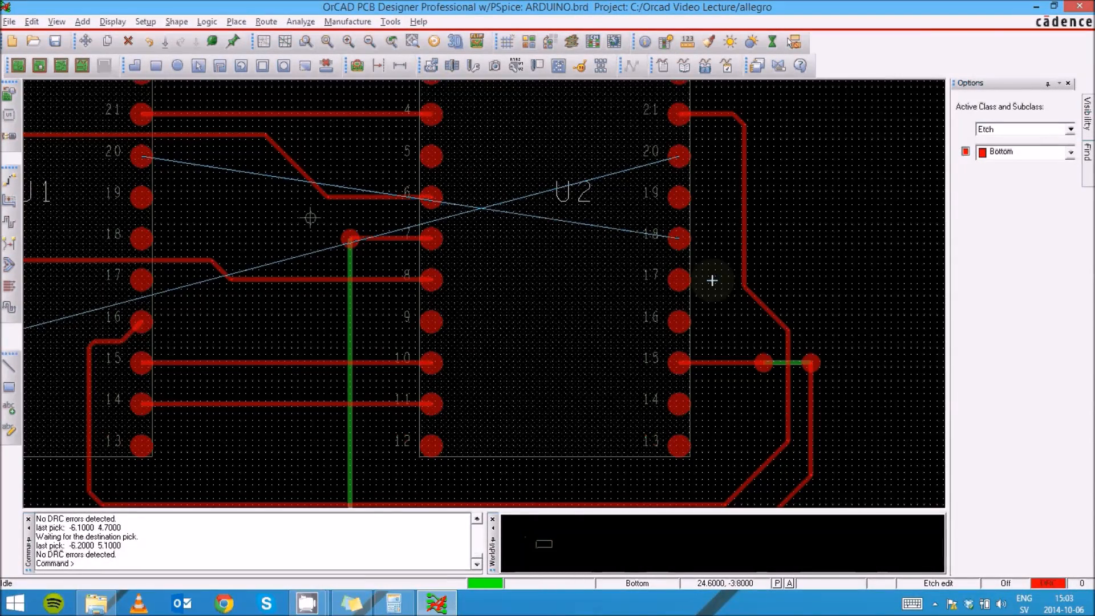
pyautogui.scroll(-2, 148, 166)
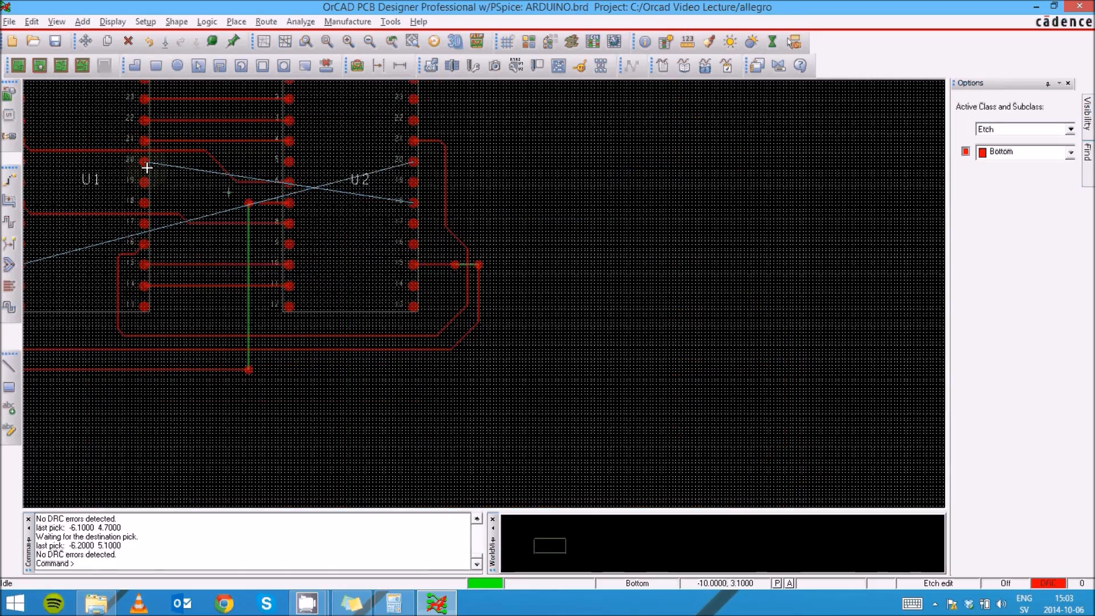
pyautogui.scroll(2, 148, 168)
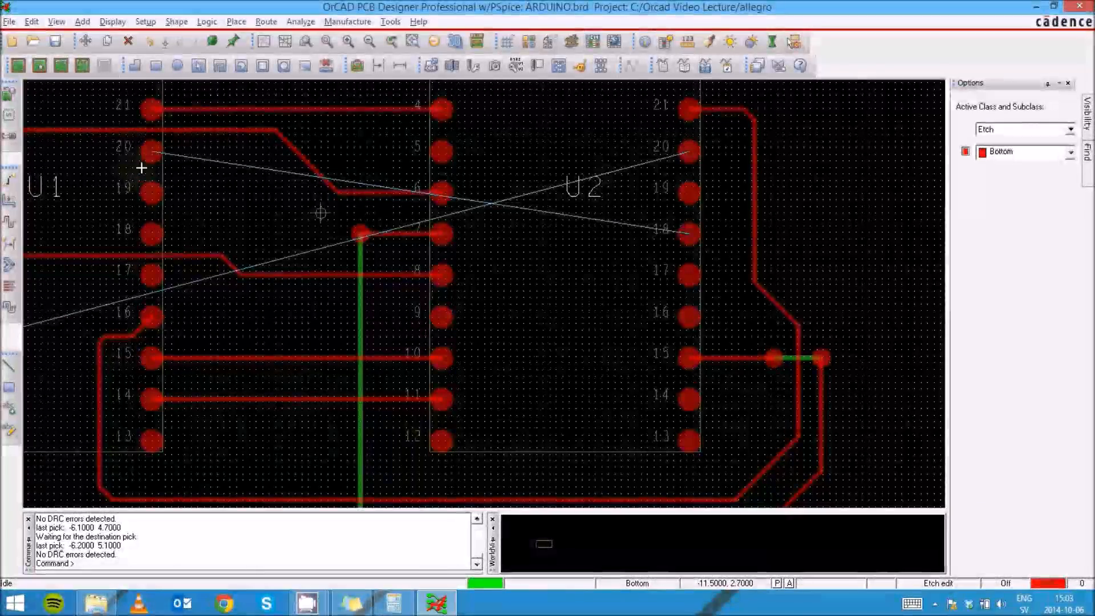
pyautogui.click(177, 155)
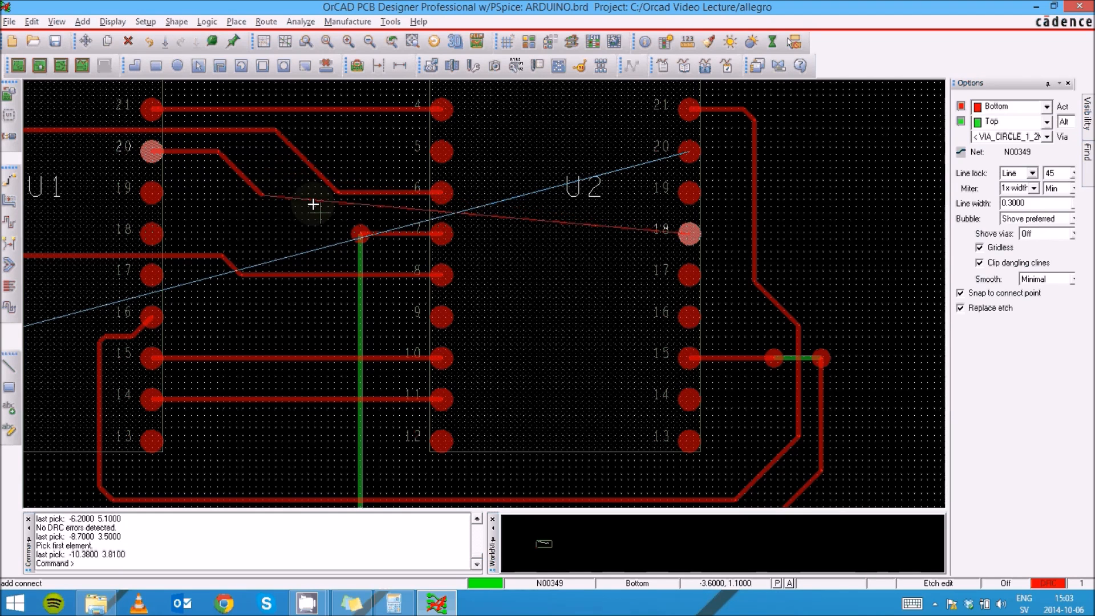
pyautogui.click(329, 211)
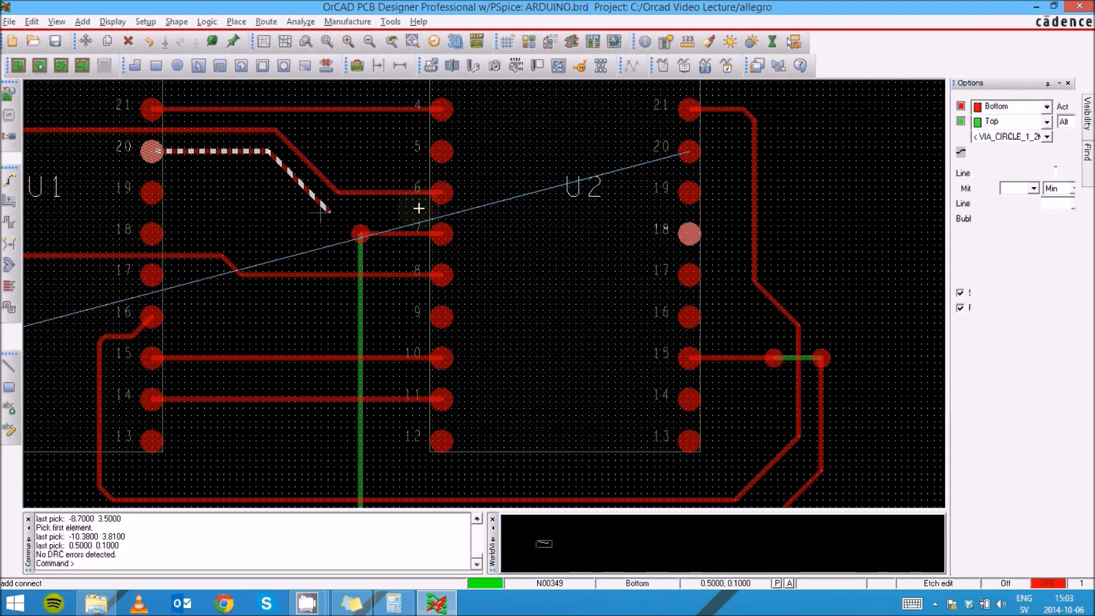
pyautogui.click(688, 234)
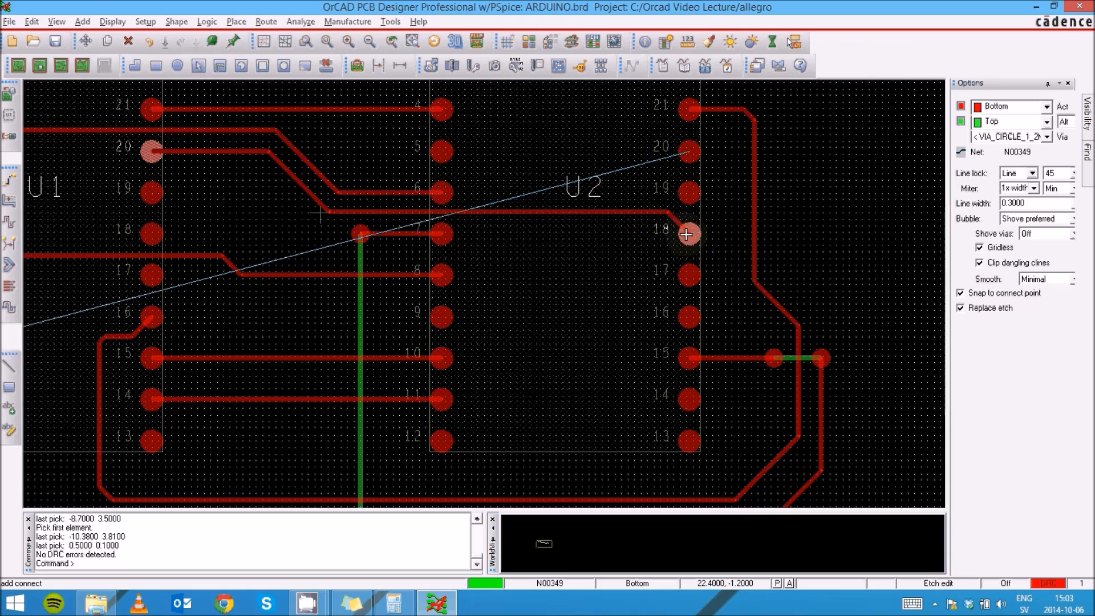
pyautogui.click(686, 234)
# - Zoom around the board to inspect the remaining unrouted connection between U1 pin 10 and U2 pin 20
pyautogui.scroll(1, 576, 238)
pyautogui.scroll(-2, 576, 238)
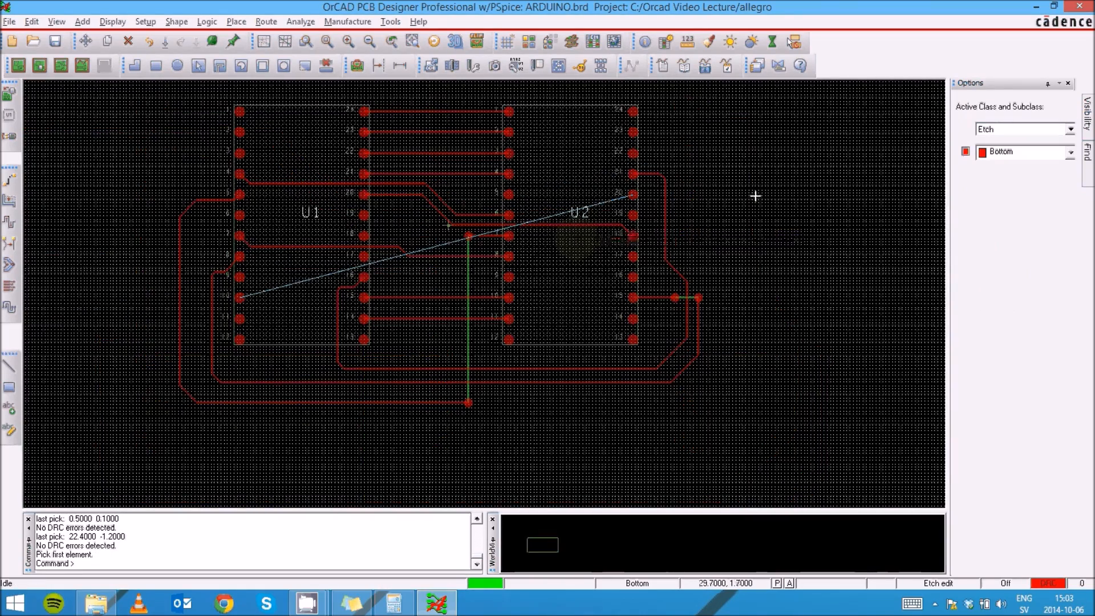
pyautogui.scroll(1, 214, 314)
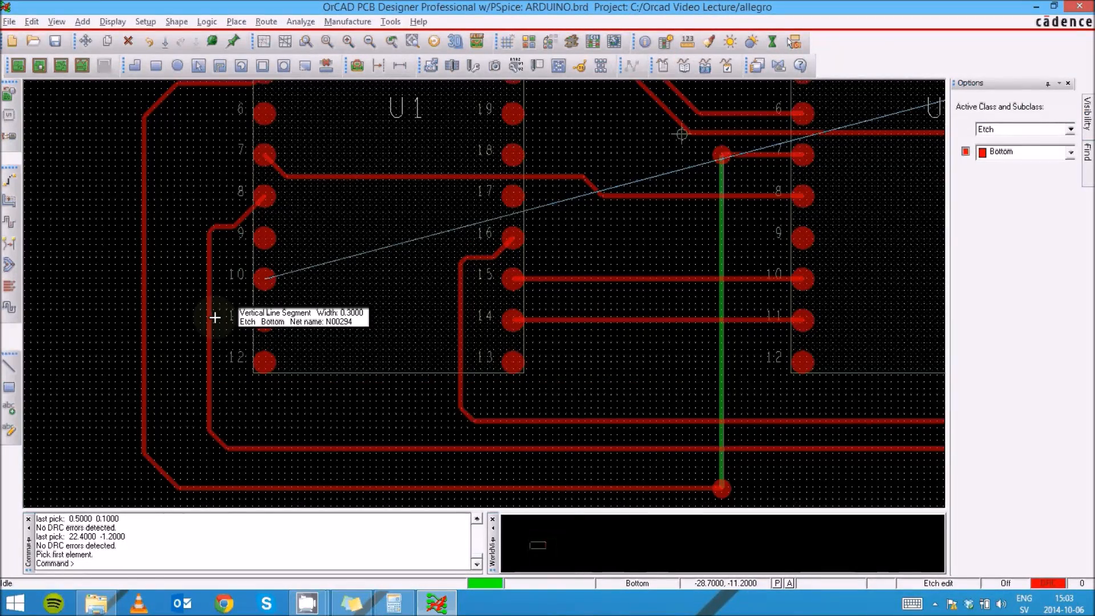
pyautogui.scroll(-1, 216, 317)
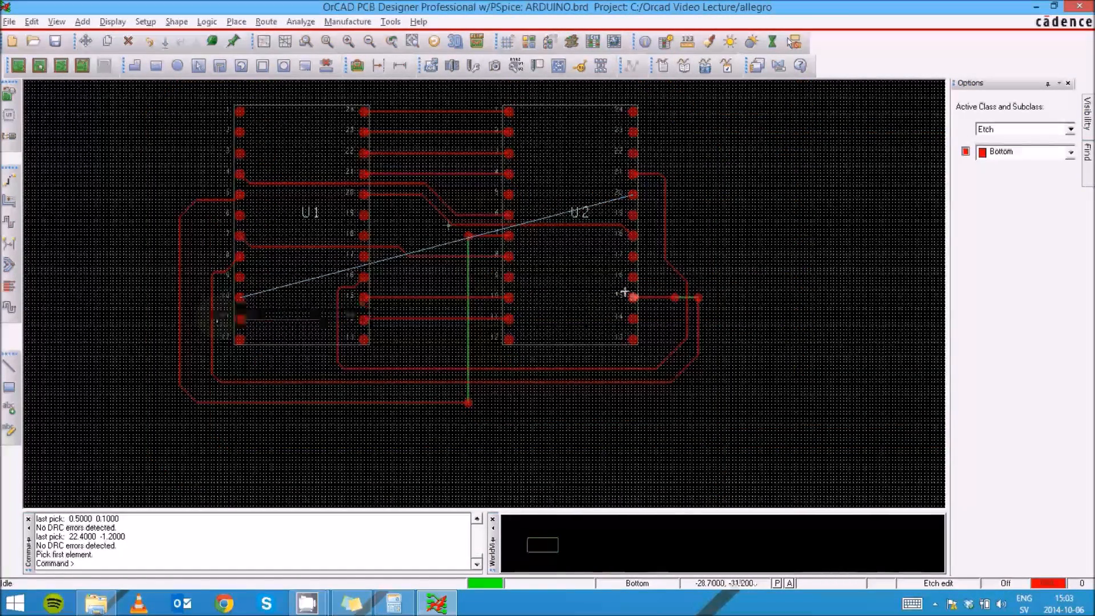
pyautogui.scroll(1, 625, 292)
pyautogui.scroll(-1, 625, 293)
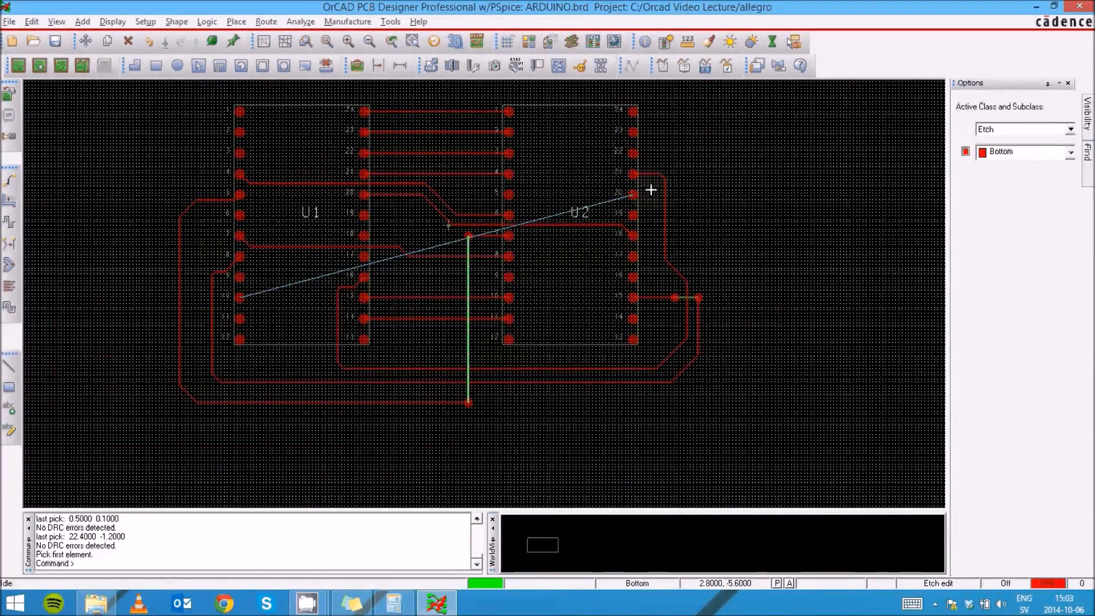
pyautogui.scroll(-1, 628, 188)
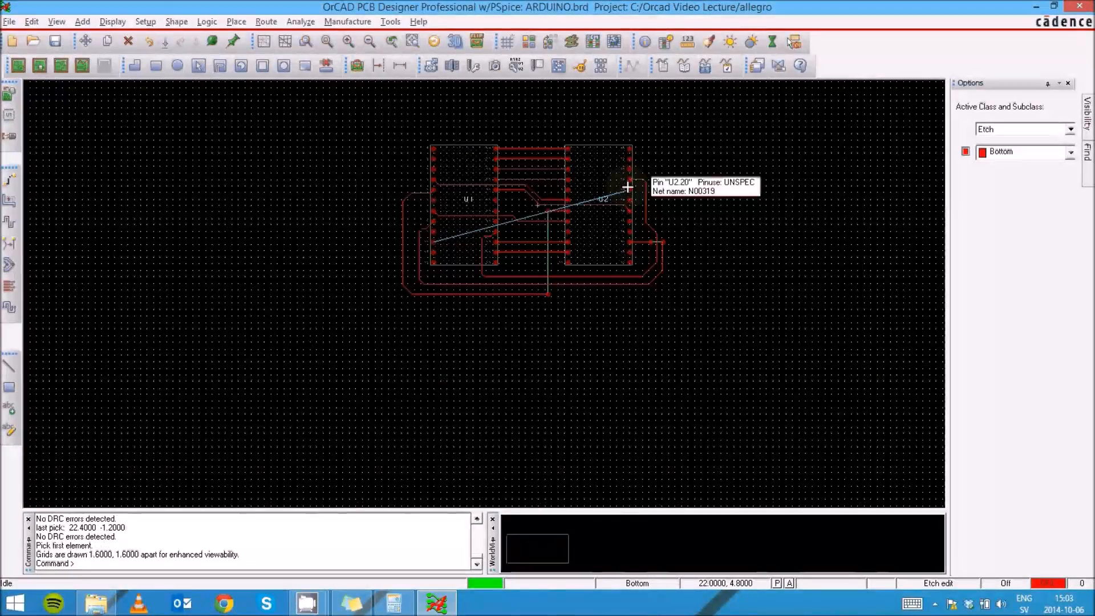
pyautogui.scroll(1, 628, 187)
pyautogui.scroll(1, 616, 210)
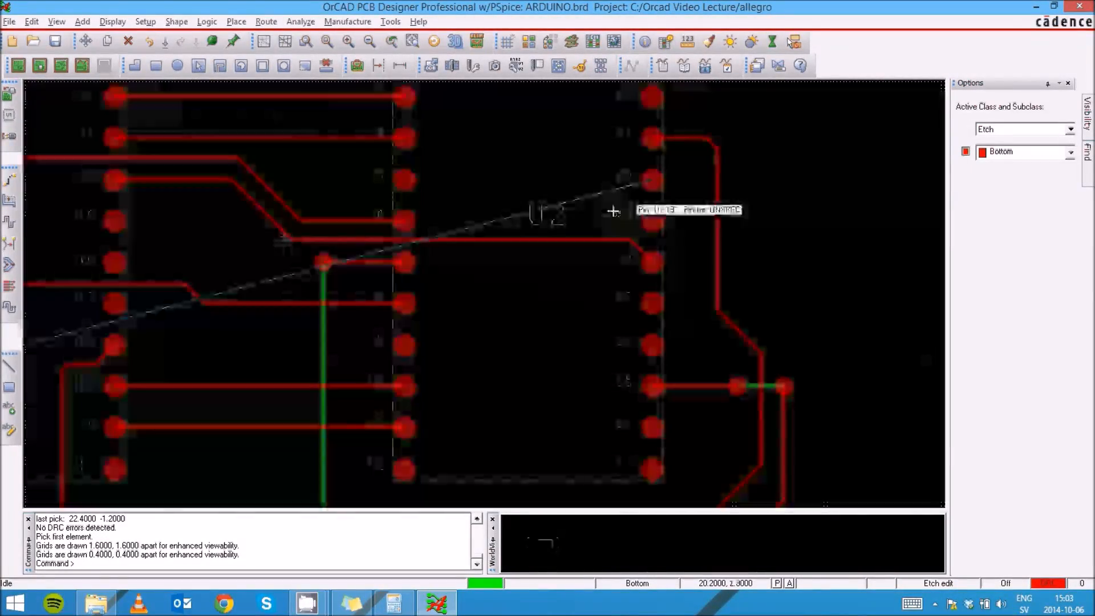
pyautogui.scroll(-1, 613, 212)
pyautogui.scroll(1, 613, 211)
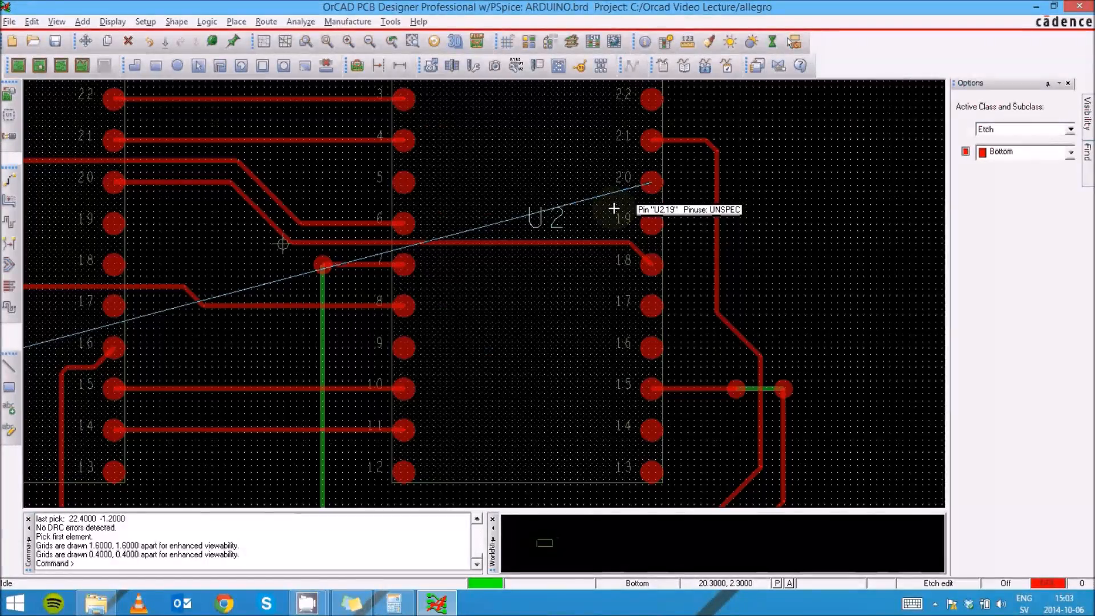
# - Start routing from U2 pin 20 with a short bottom trace, then add a via, a short top-layer segment and a second via
pyautogui.click(608, 192)
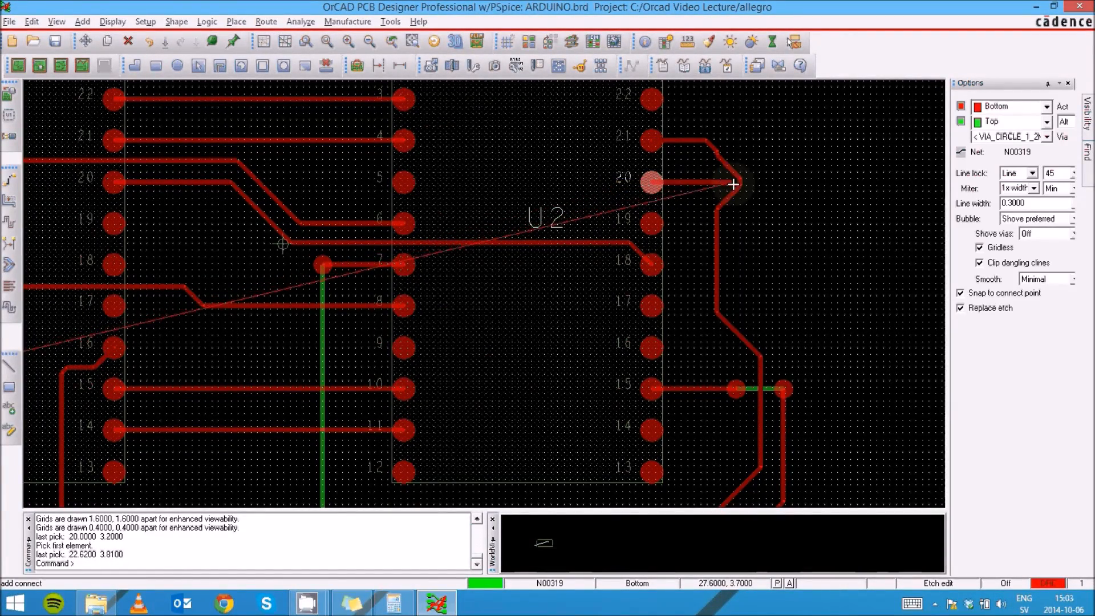
pyautogui.doubleClick(733, 183)
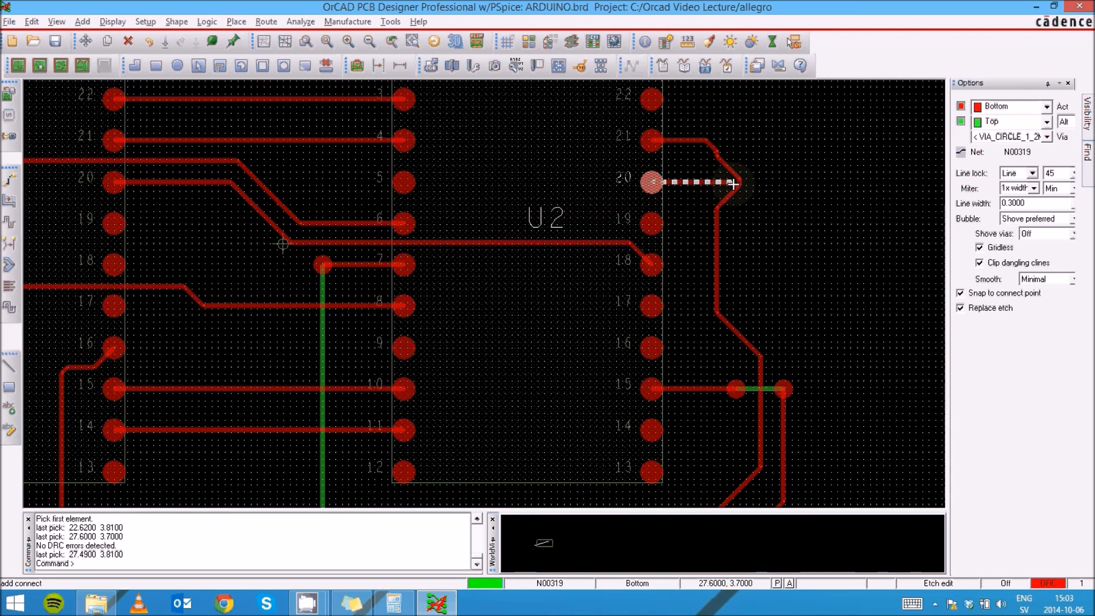
pyautogui.rightClick(733, 183)
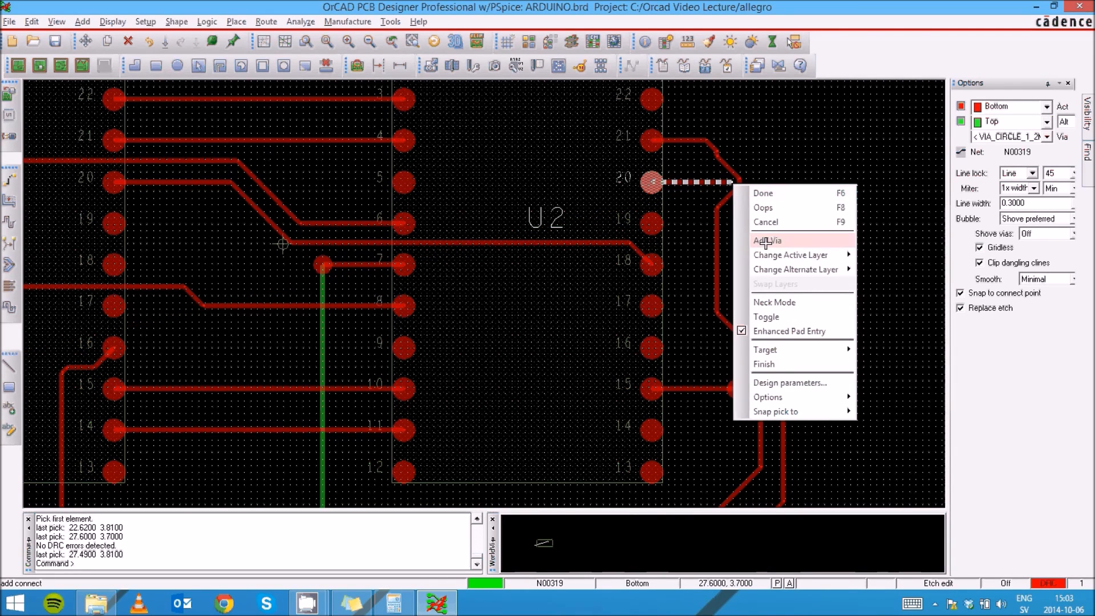
pyautogui.click(762, 241)
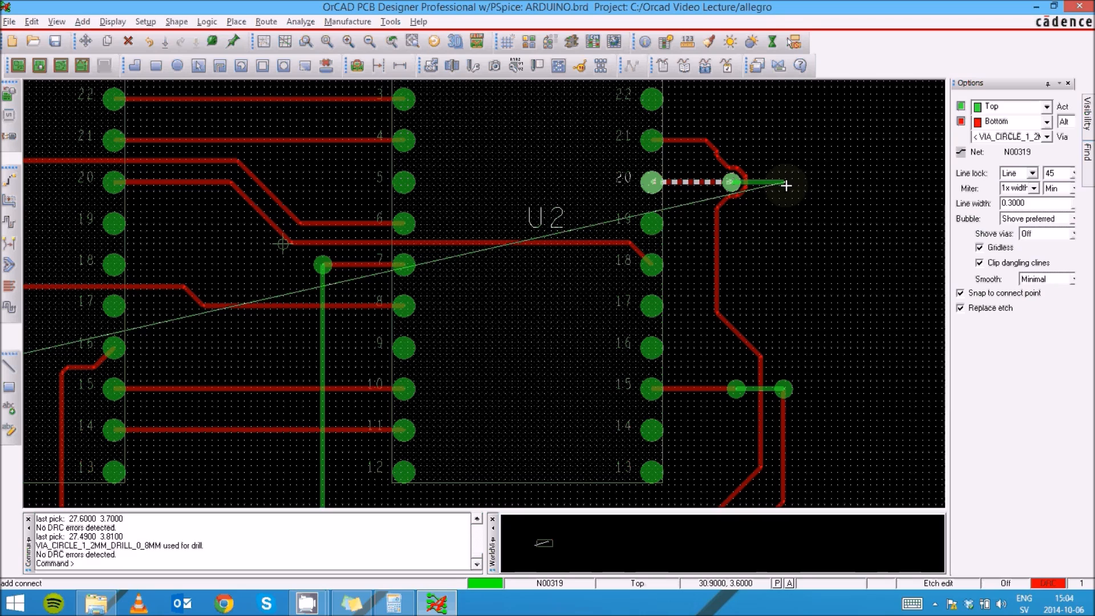
pyautogui.rightClick(787, 186)
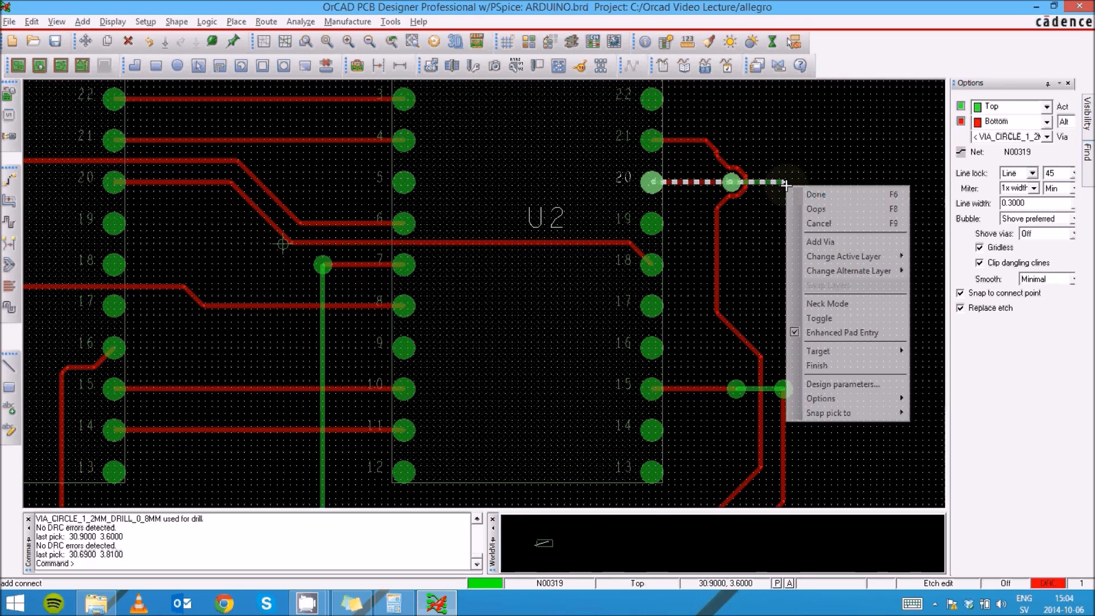
pyautogui.click(822, 242)
# - Continue the bottom-layer trace down around the outside of both chips and up the left side towards U1 pin 10
pyautogui.scroll(-5, 786, 185)
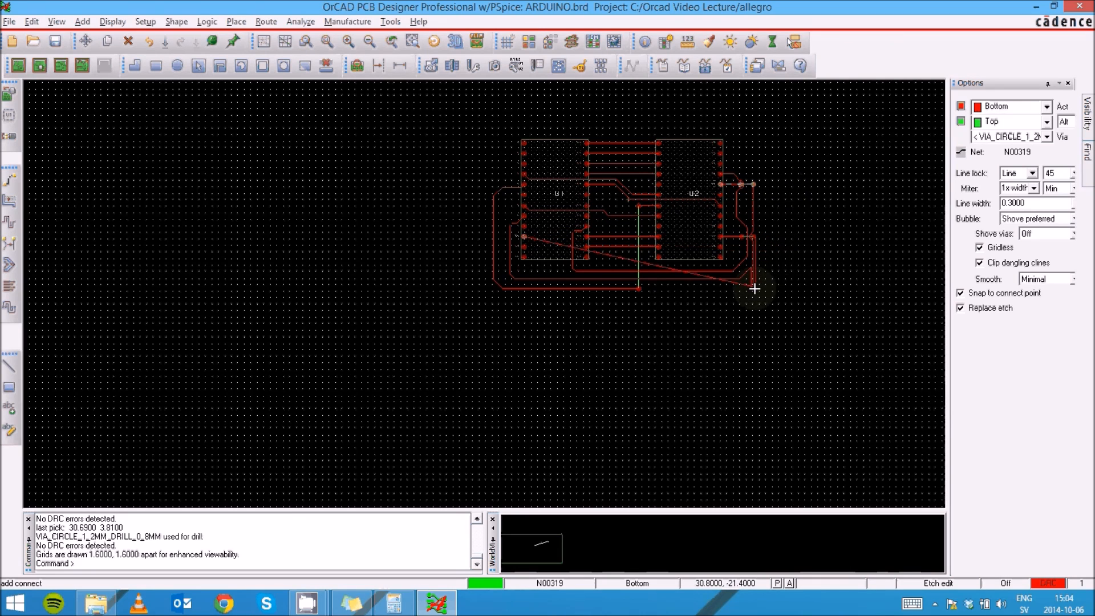
pyautogui.click(762, 217)
pyautogui.click(760, 292)
pyautogui.click(763, 287)
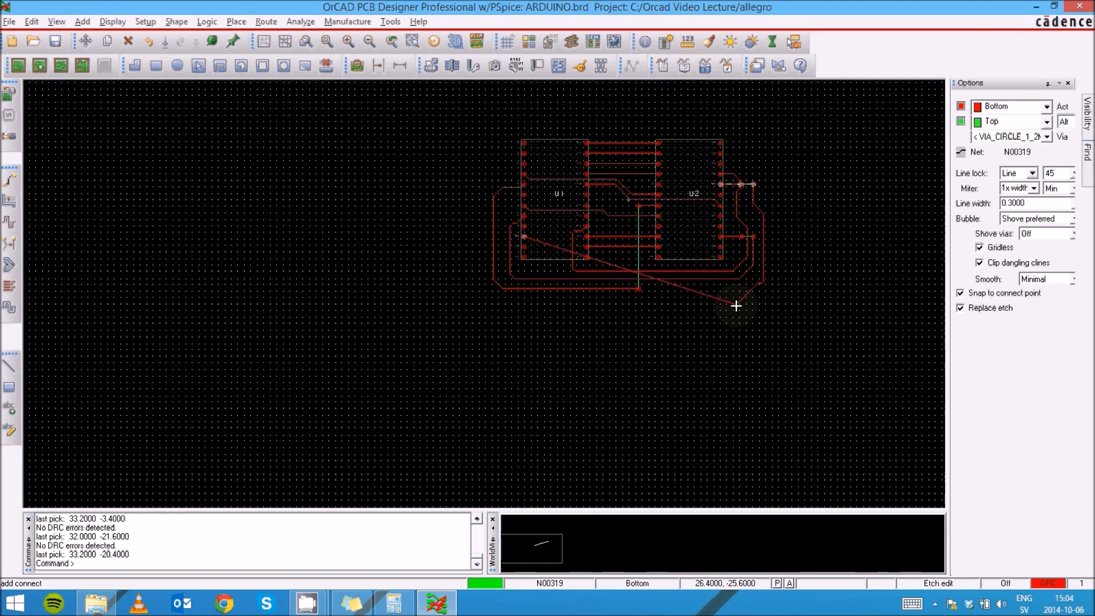
pyautogui.click(755, 302)
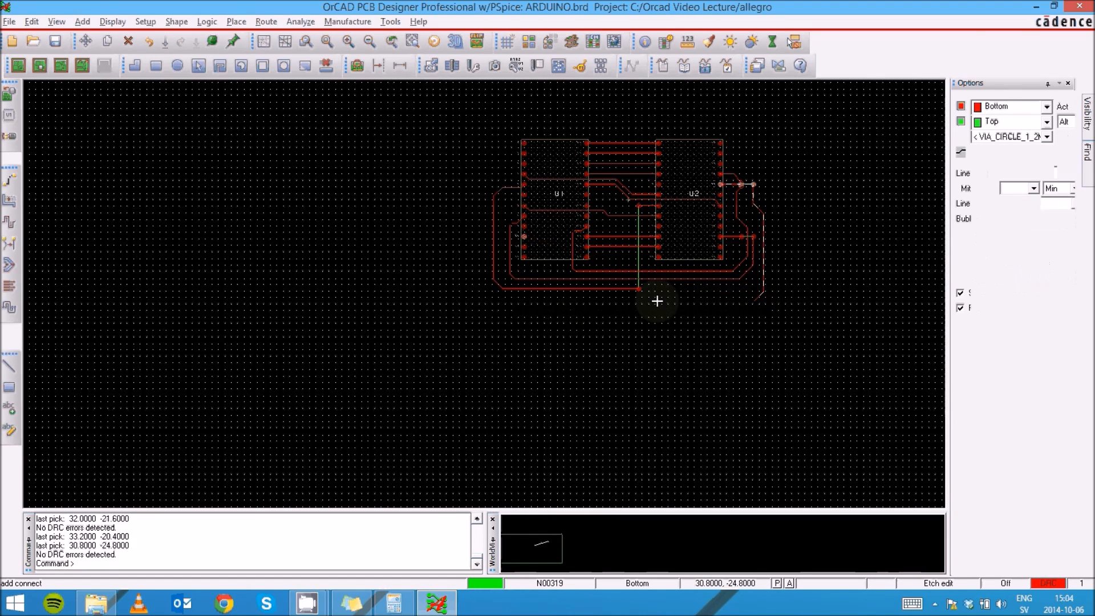
pyautogui.click(480, 291)
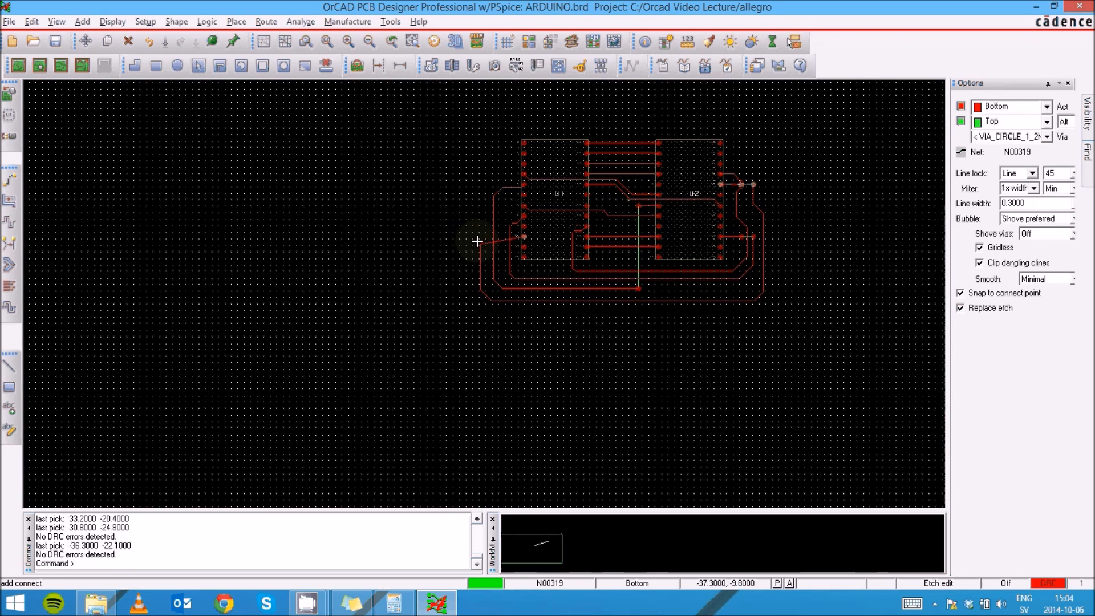
pyautogui.click(477, 242)
# - Add a via left of U1 pin 10, run a top-layer segment, add another via and finish on the bottom layer at U1 pin 10
pyautogui.scroll(-1, 478, 242)
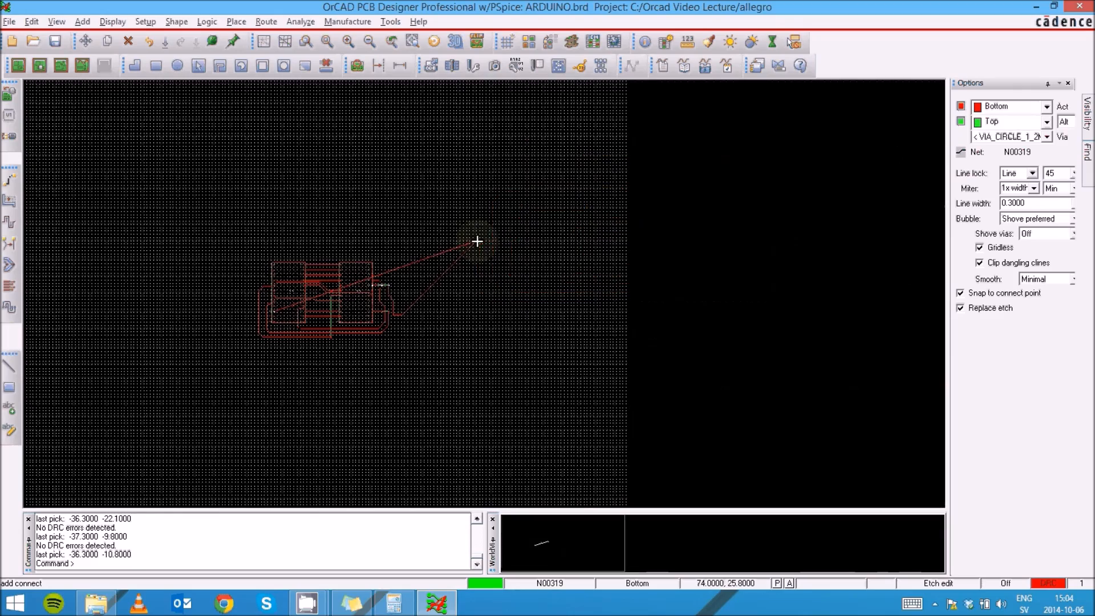
pyautogui.scroll(5, 234, 307)
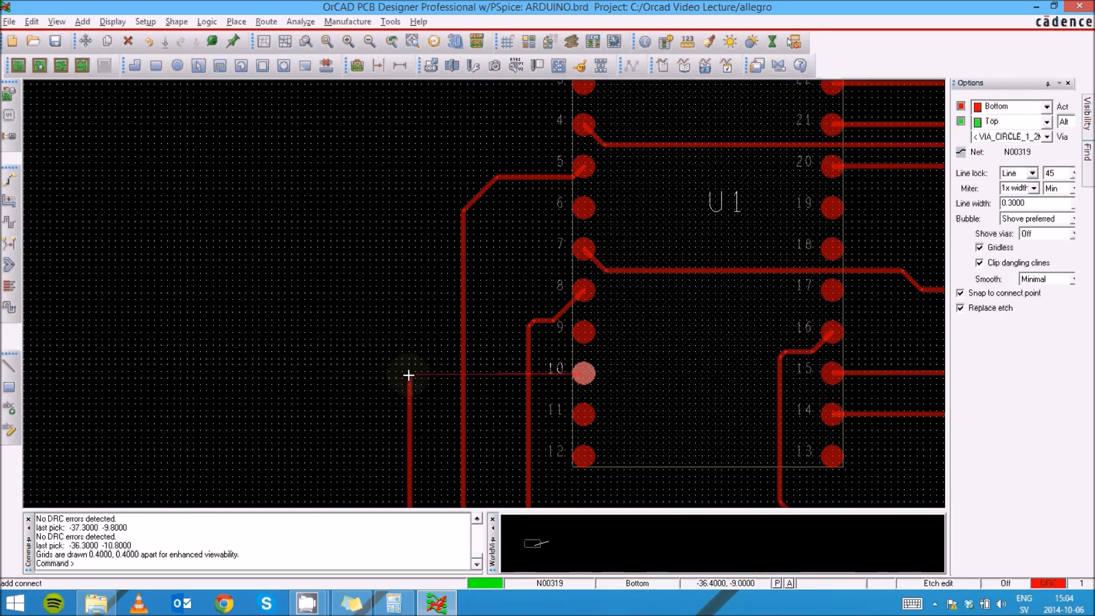
pyautogui.click(411, 372)
pyautogui.rightClick(411, 372)
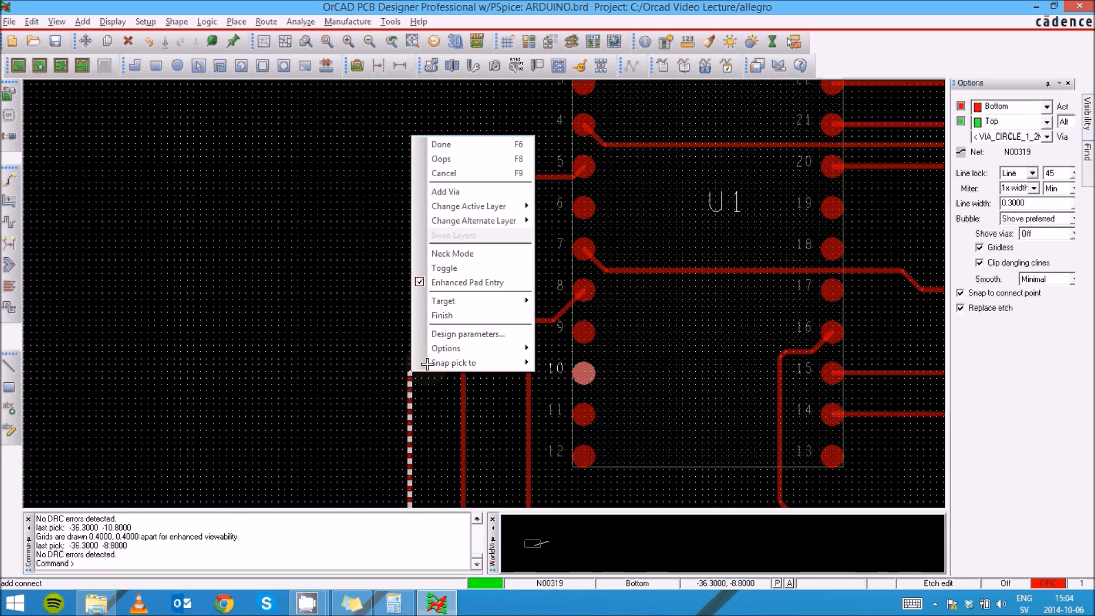
pyautogui.click(450, 190)
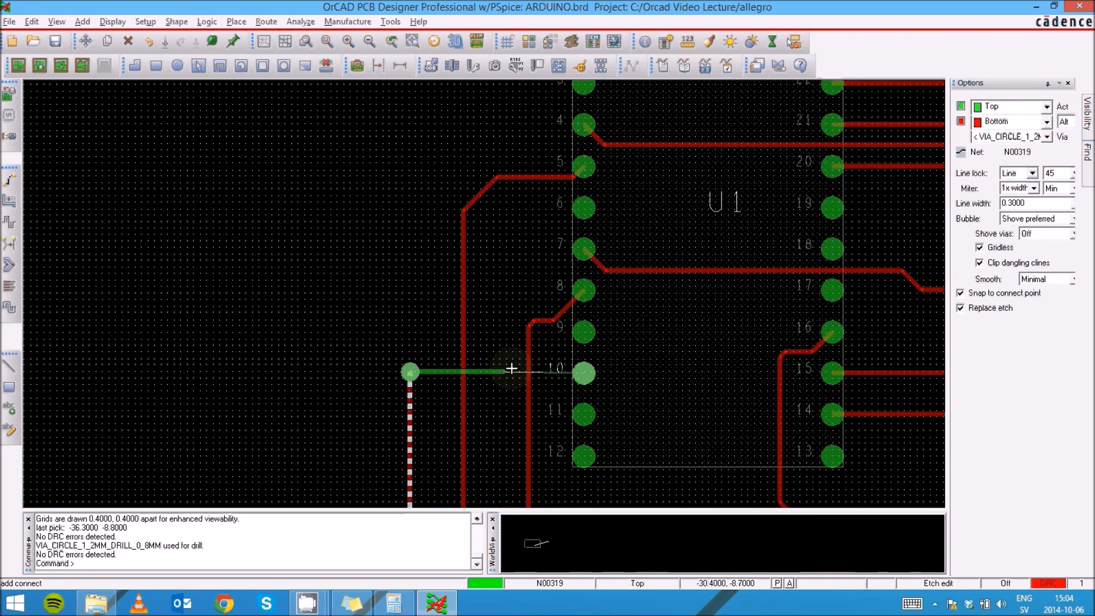
pyautogui.click(543, 372)
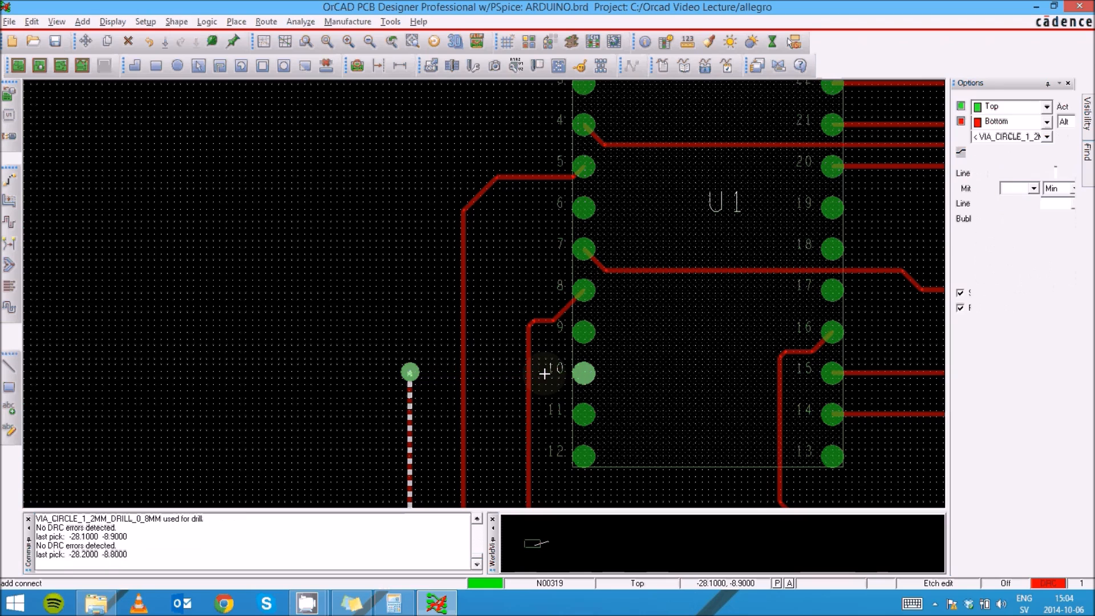
pyautogui.rightClick(549, 370)
pyautogui.click(602, 192)
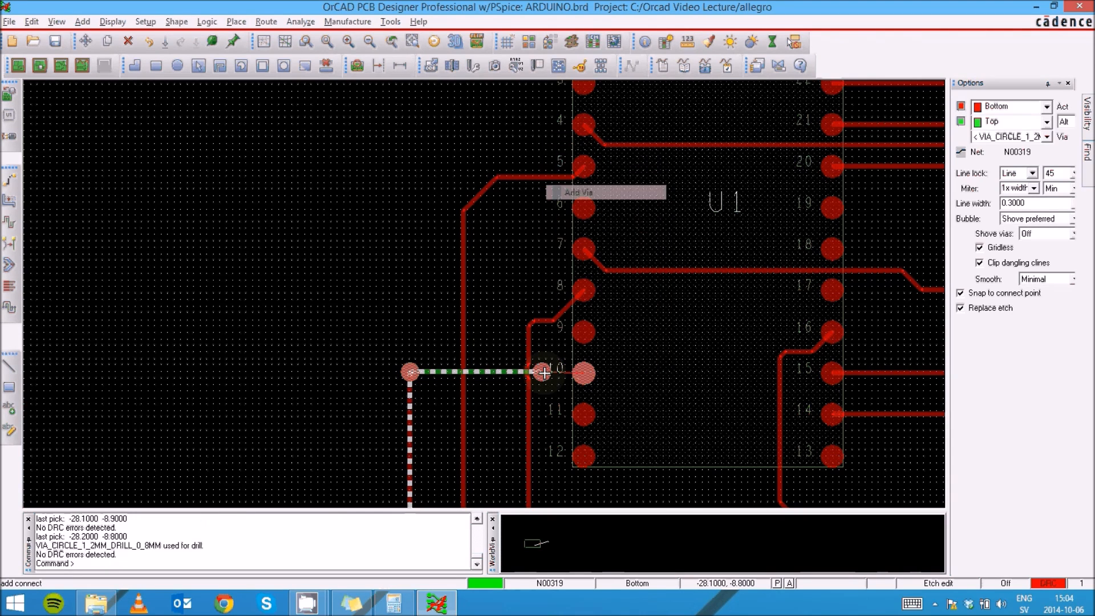
pyautogui.click(585, 374)
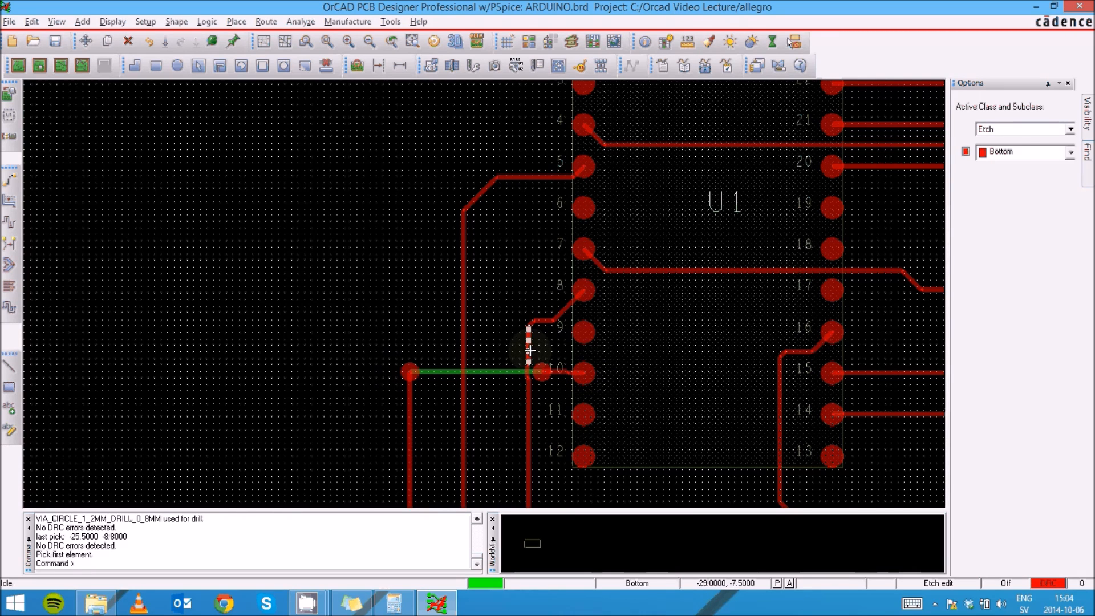
# - Slide the vertical segment of the trace from U1 pin 8 leftwards to clear the new via near U1 pin 10
pyautogui.click(529, 352)
pyautogui.click(508, 349)
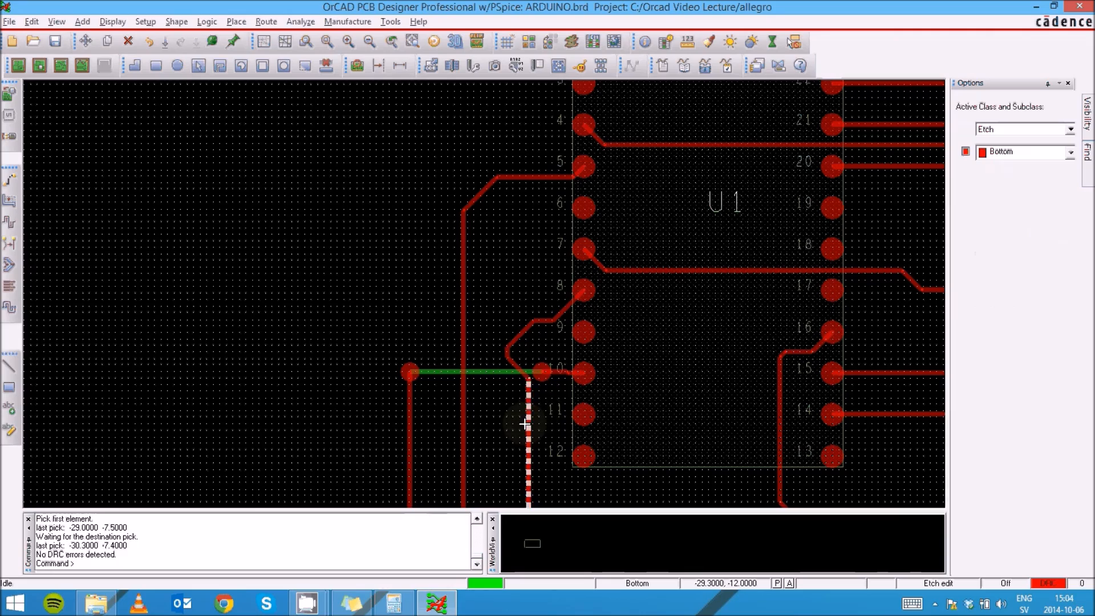
pyautogui.click(525, 421)
pyautogui.click(511, 420)
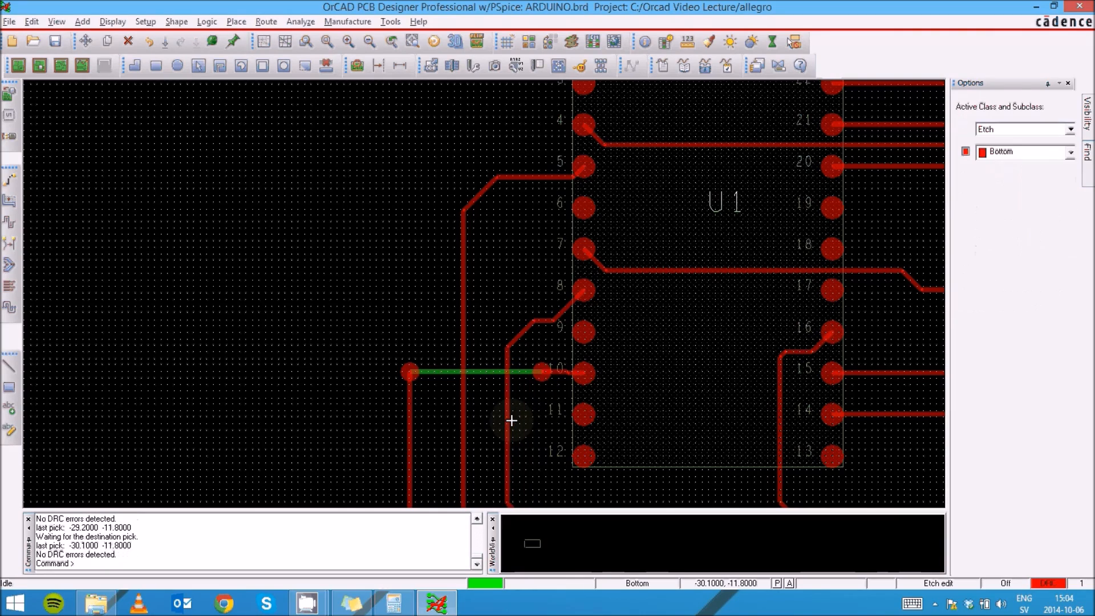
pyautogui.scroll(-1, 274, 262)
pyautogui.scroll(-3, 274, 263)
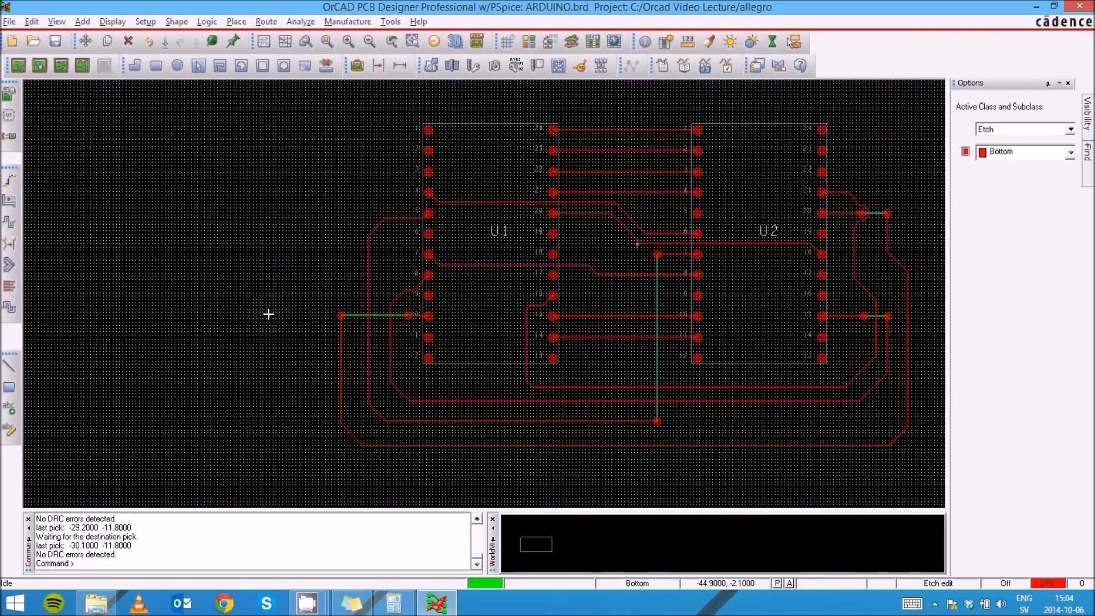
pyautogui.scroll(1, 378, 344)
pyautogui.scroll(-1, 188, 328)
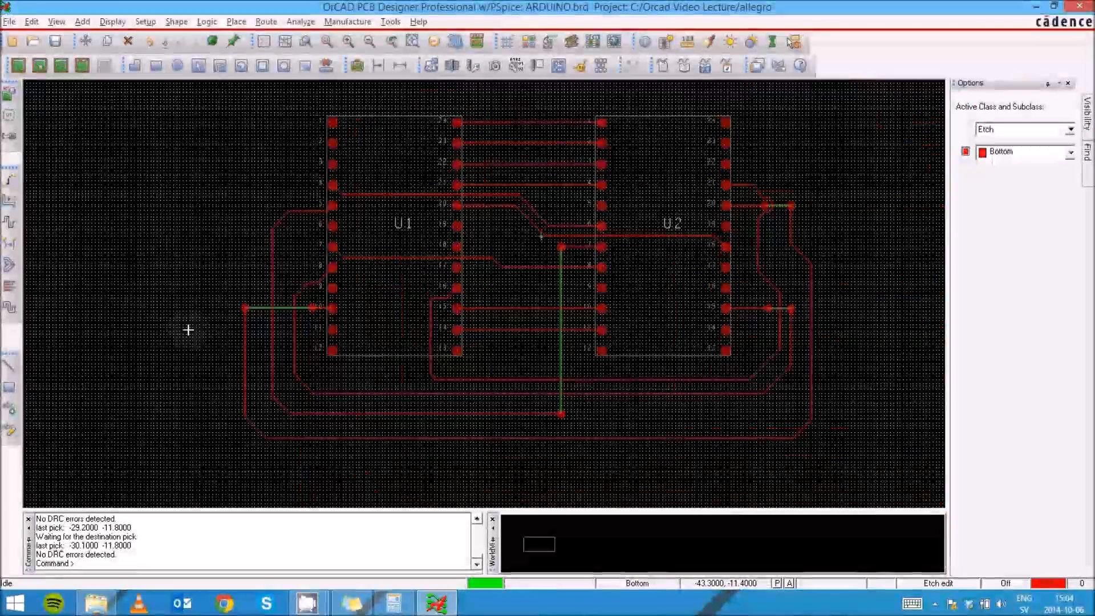
pyautogui.scroll(1, 770, 308)
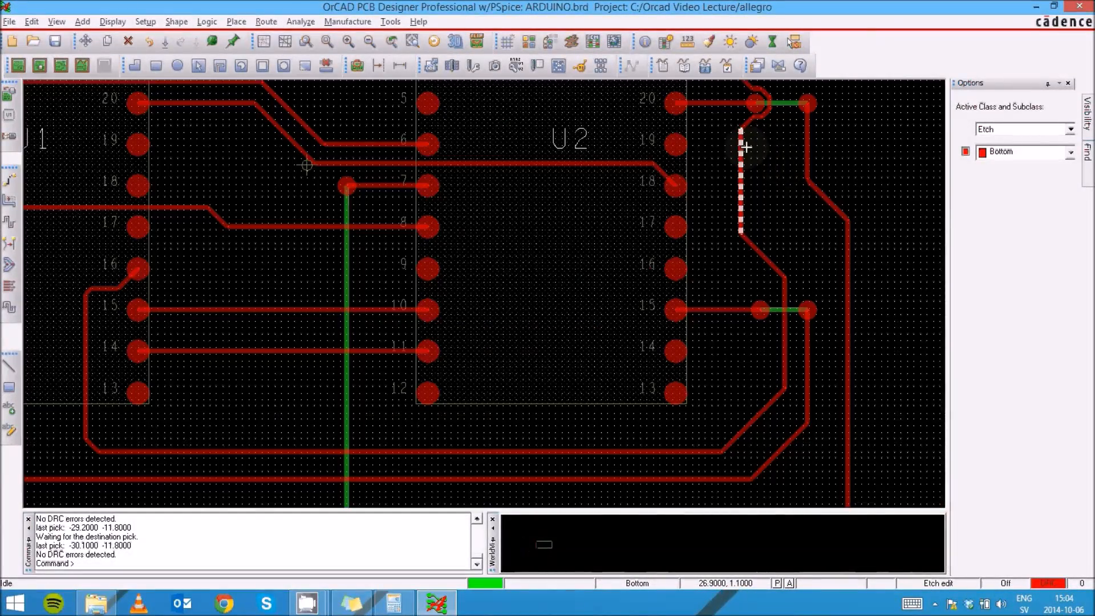
pyautogui.scroll(-2, 746, 147)
pyautogui.scroll(3, 758, 139)
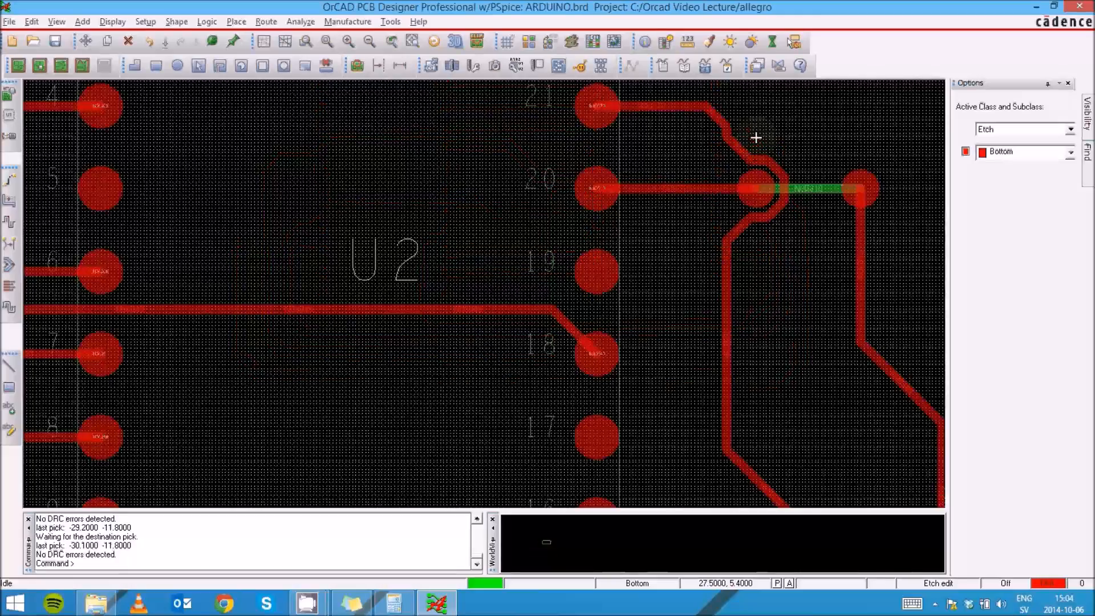
pyautogui.click(776, 167)
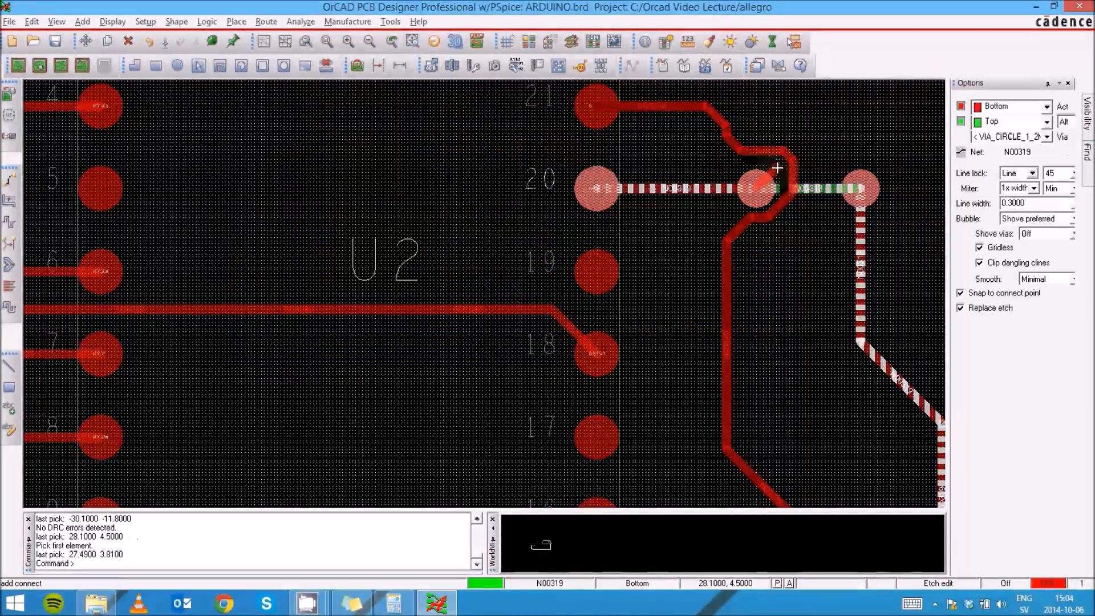
pyautogui.rightClick(787, 161)
pyautogui.click(801, 170)
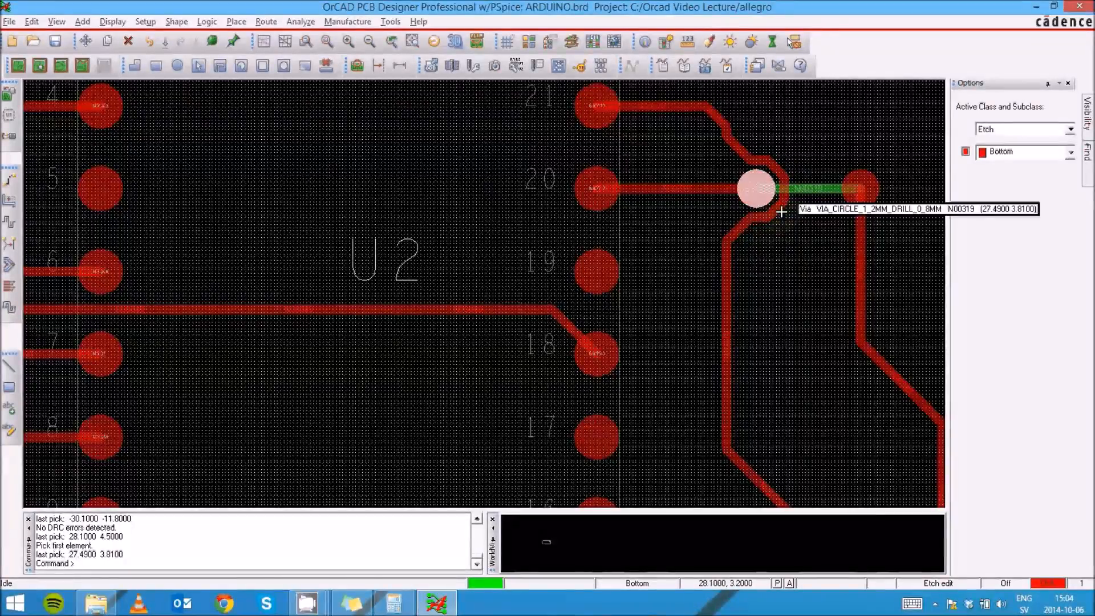
# - Slide the traces from U2 pin 21 rightwards around the via beside U2 pin 20 to clear it
pyautogui.click(740, 230)
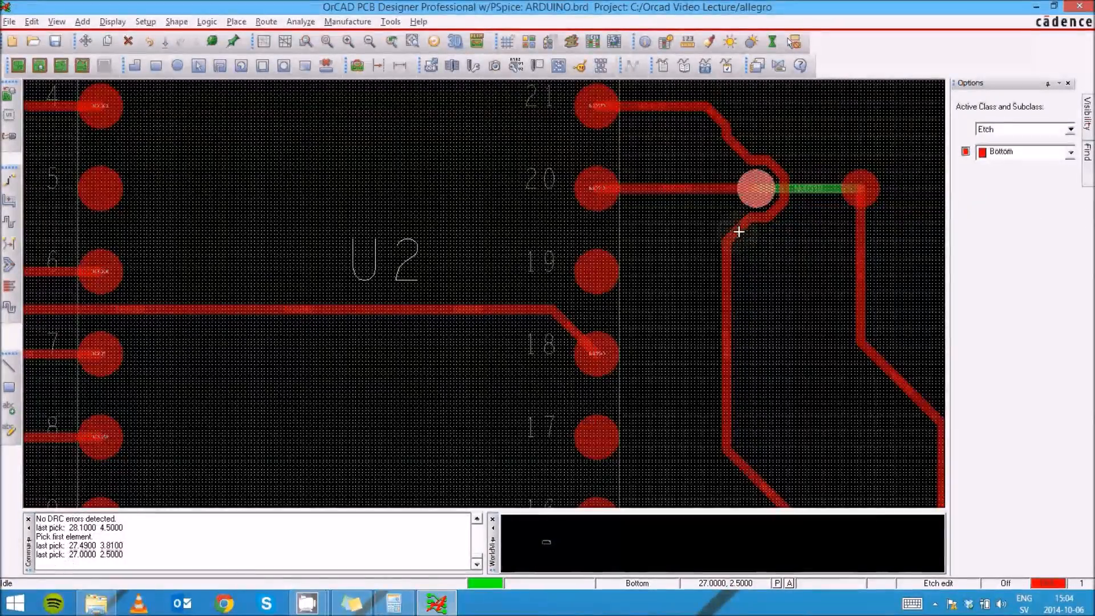
pyautogui.click(800, 247)
pyautogui.click(782, 234)
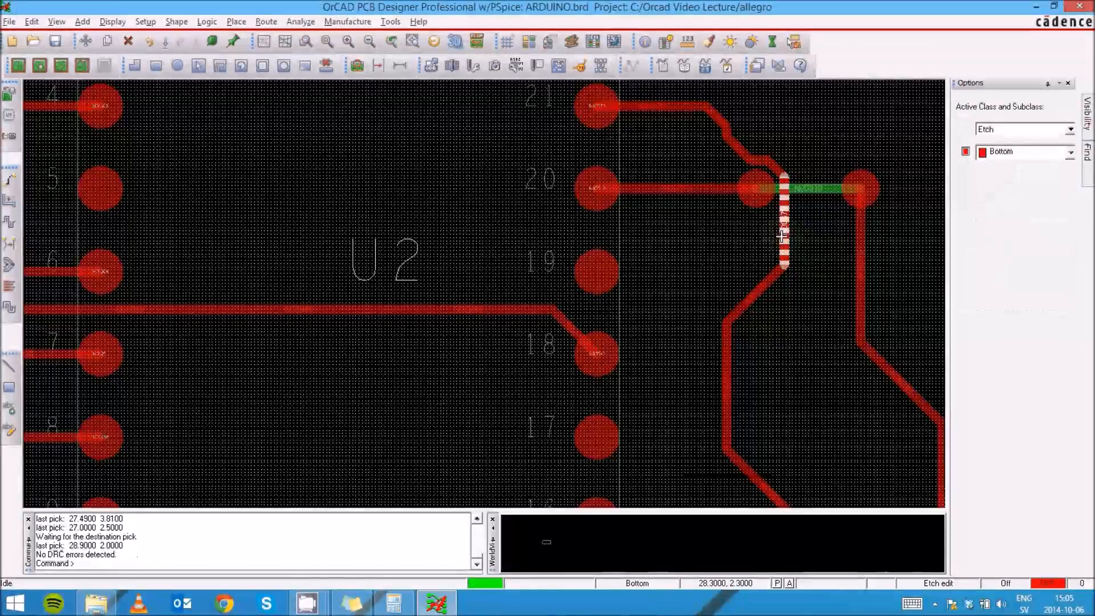
pyautogui.click(806, 233)
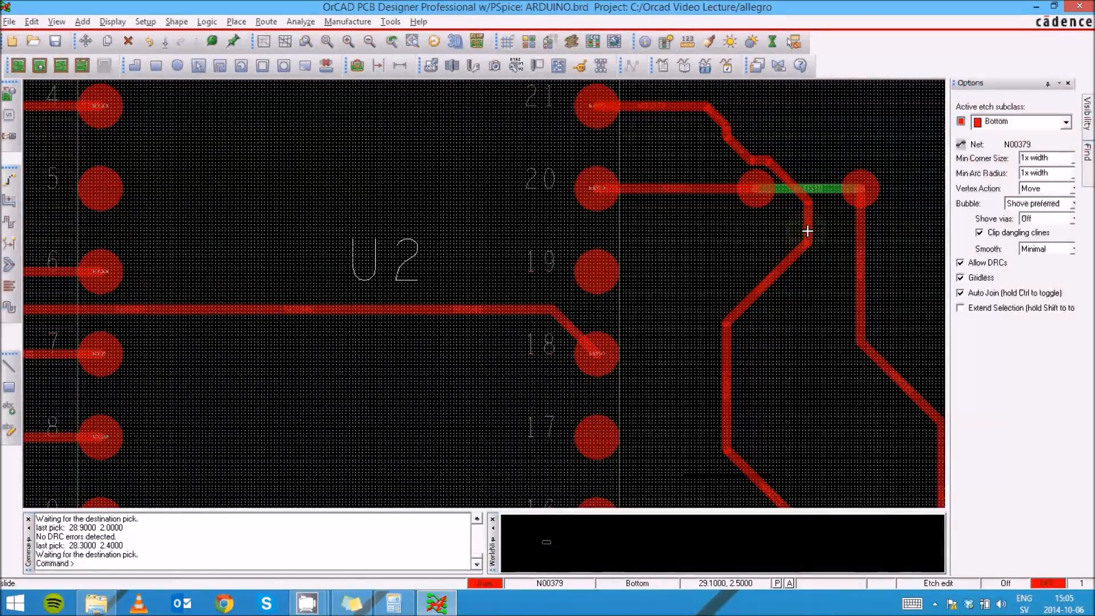
pyautogui.click(749, 144)
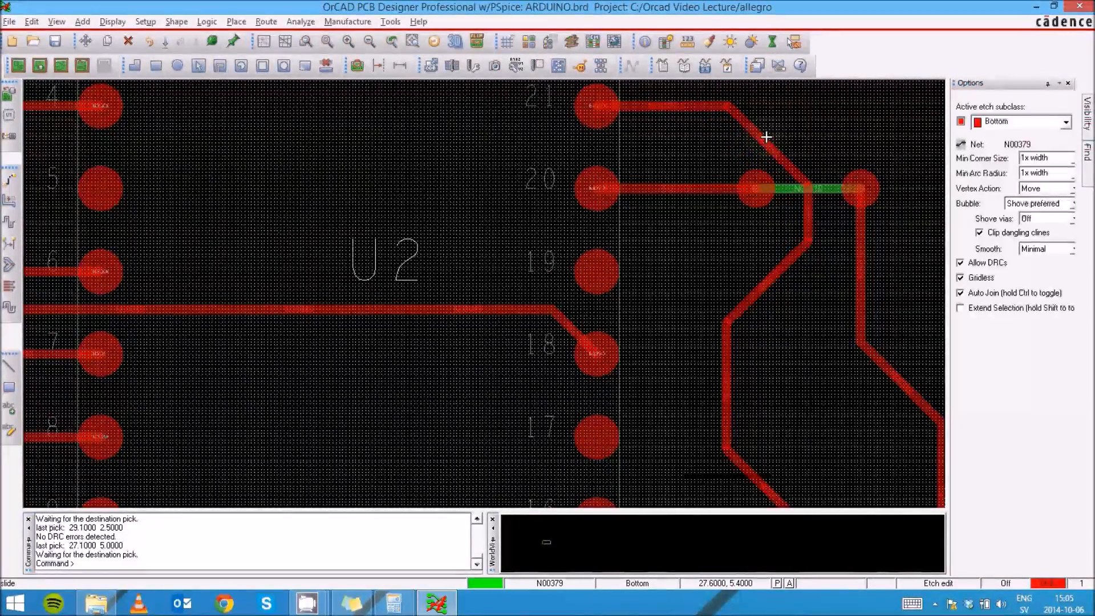
pyautogui.click(772, 134)
# - Examine the complete routing of the board around U1 and U2
pyautogui.scroll(-4, 690, 171)
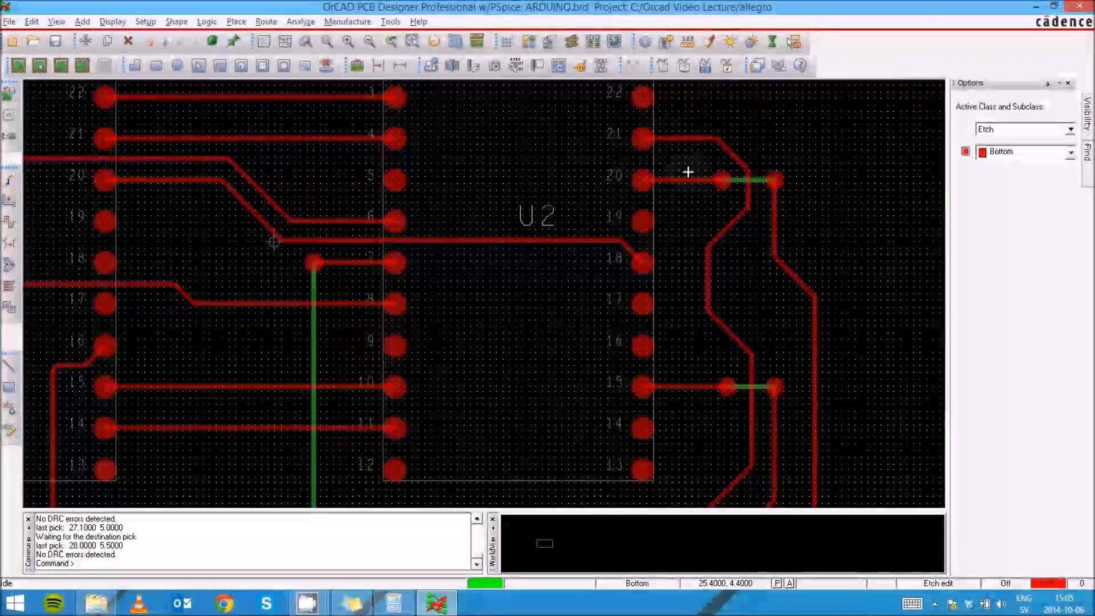
pyautogui.scroll(4, 576, 293)
pyautogui.scroll(-4, 577, 293)
pyautogui.scroll(-2, 447, 276)
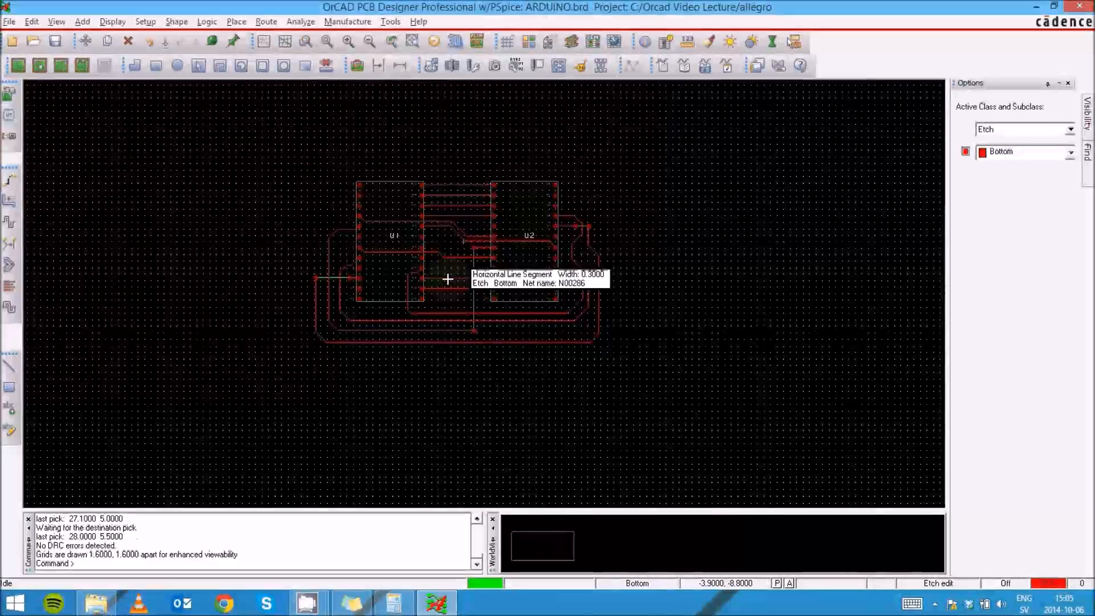
pyautogui.scroll(2, 389, 211)
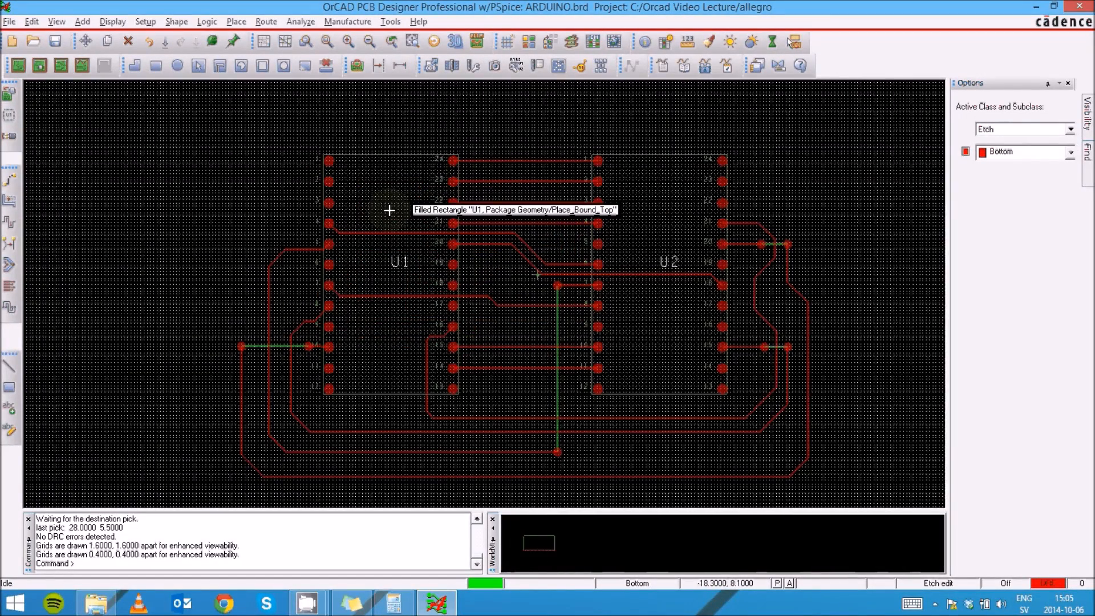
pyautogui.scroll(-2, 389, 211)
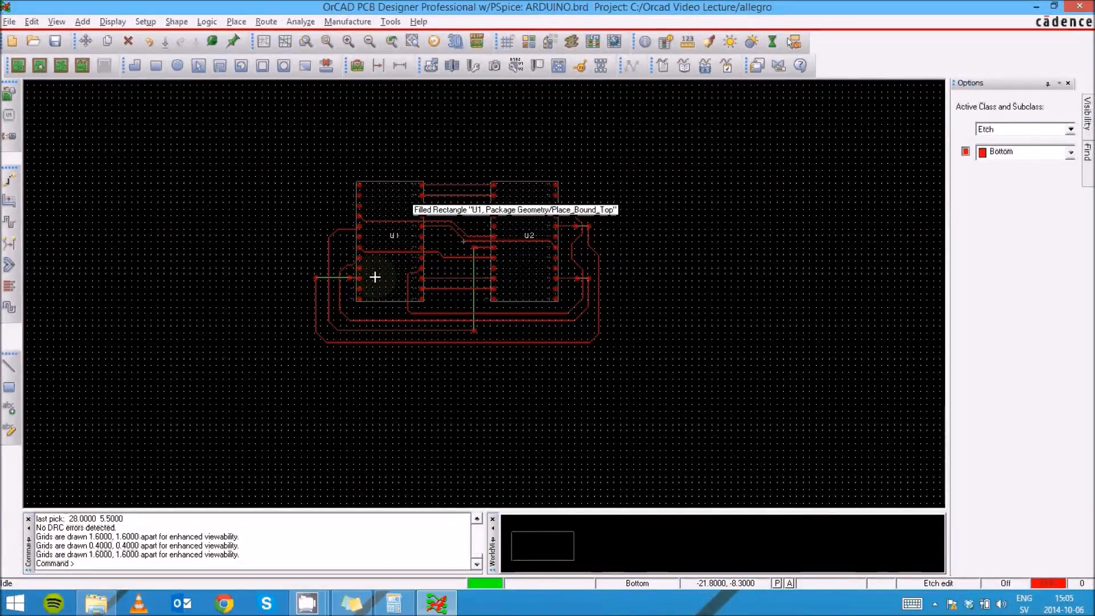
pyautogui.scroll(2, 375, 277)
pyautogui.scroll(-2, 405, 280)
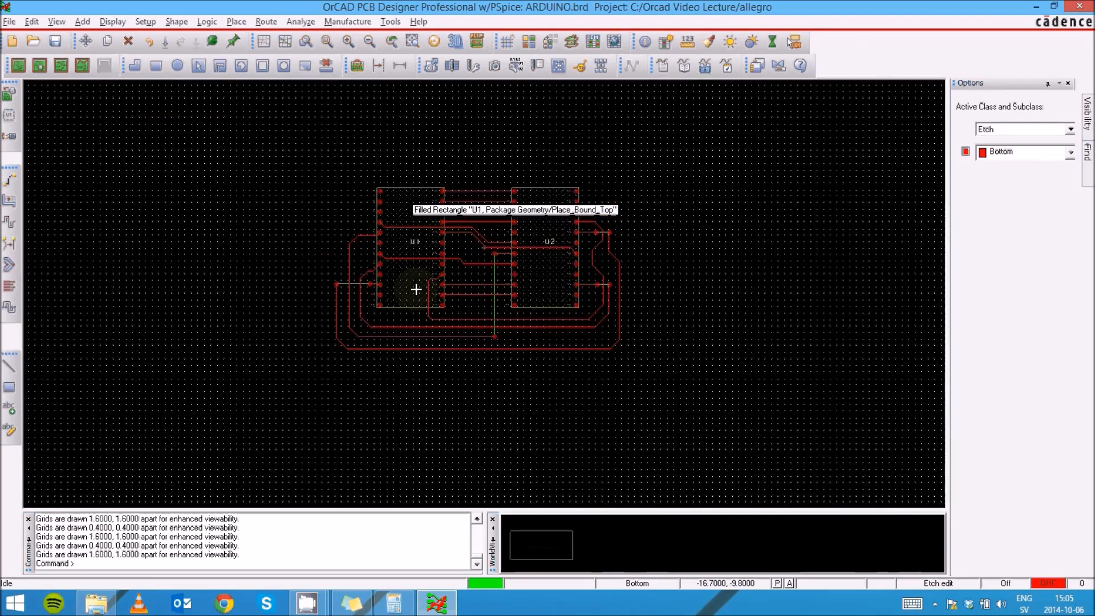
pyautogui.scroll(2, 404, 220)
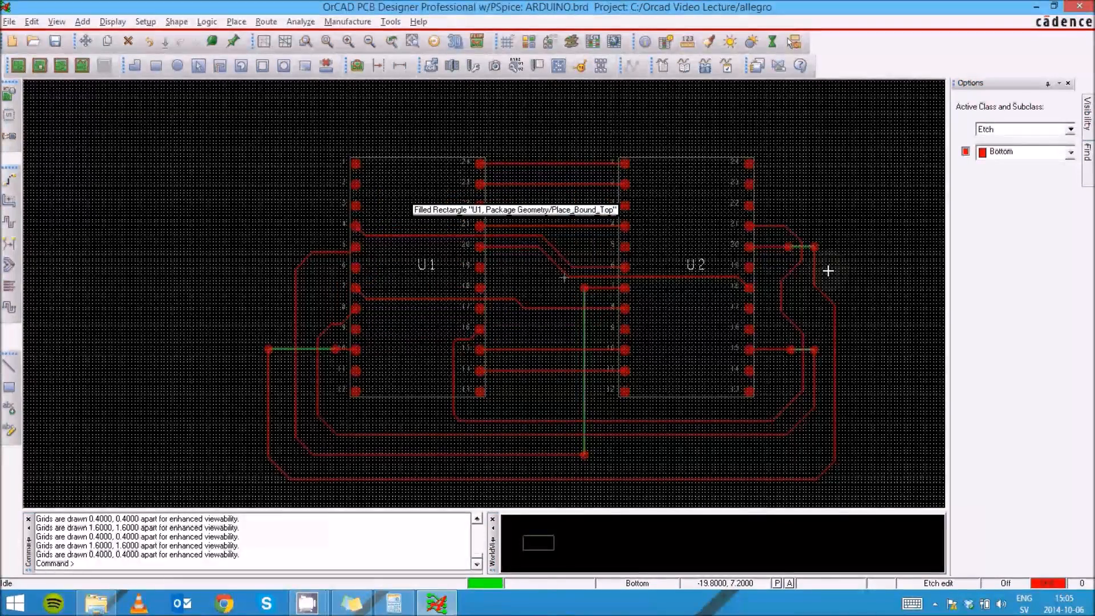
# - Open the design status report to review unrouted nets, connections and DRC errors, then close it
pyautogui.click(147, 22)
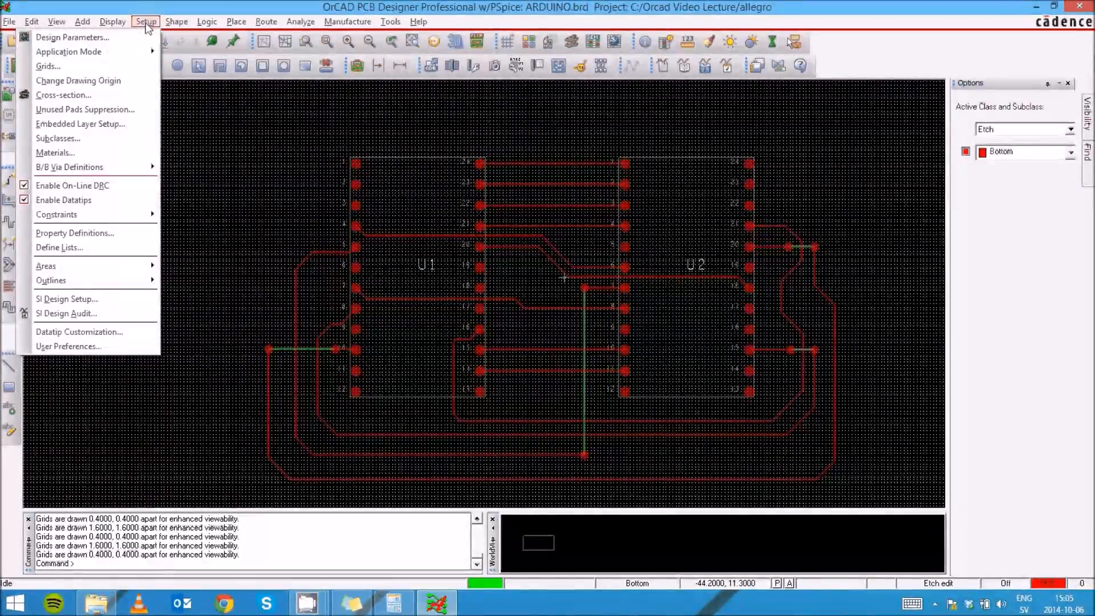
pyautogui.moveTo(114, 21)
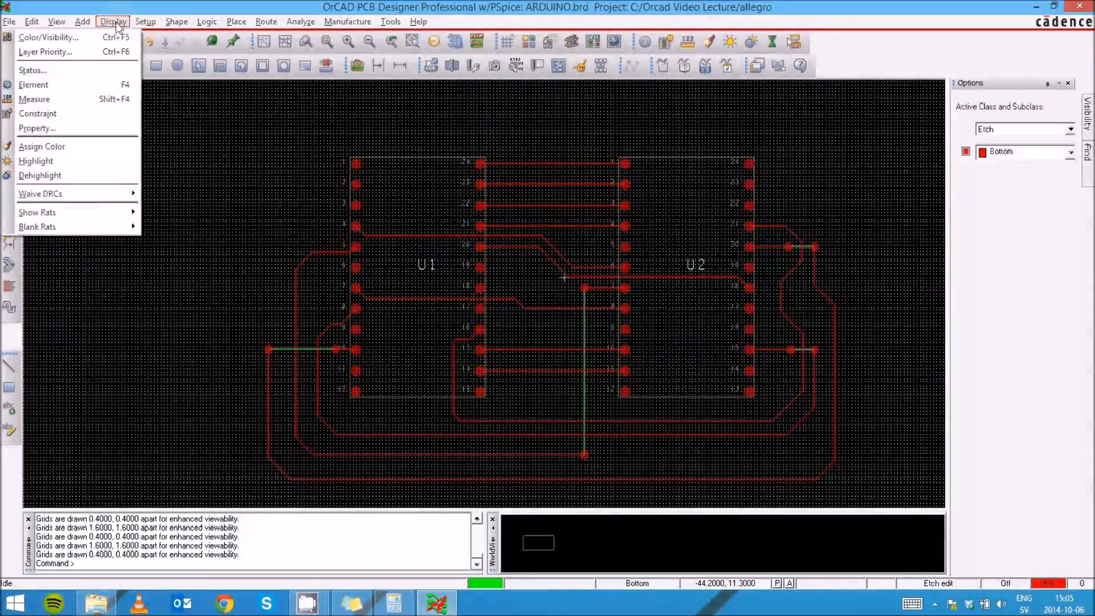
pyautogui.click(98, 72)
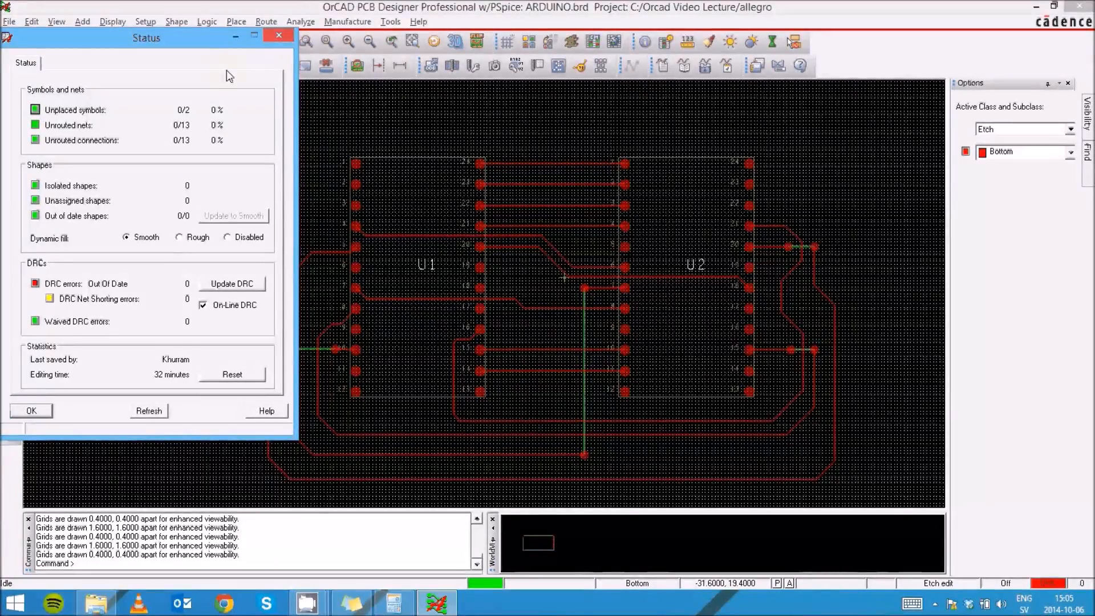
pyautogui.click(32, 411)
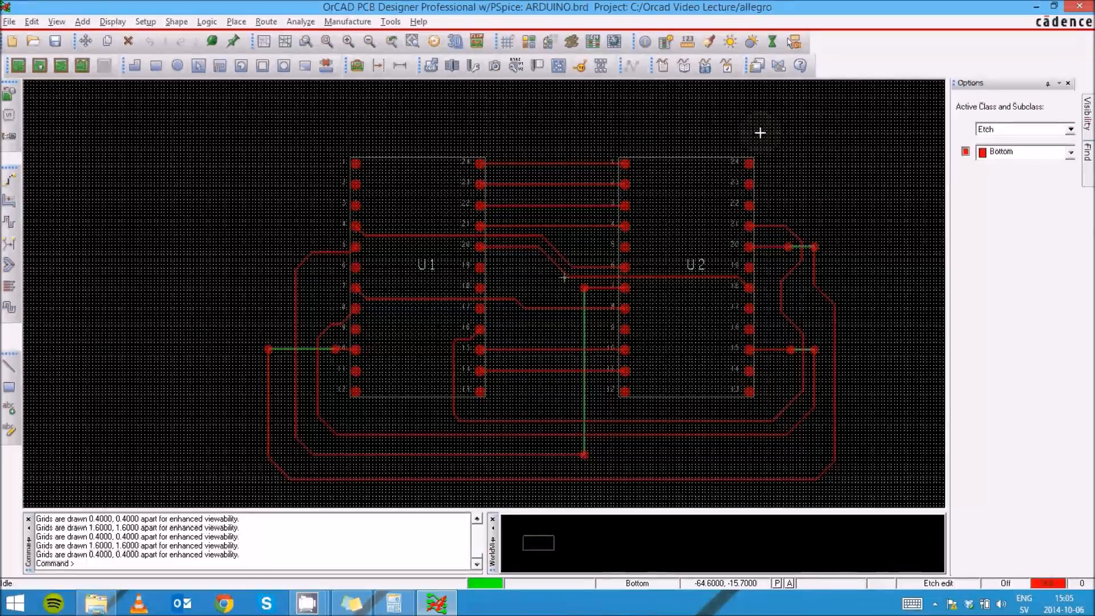